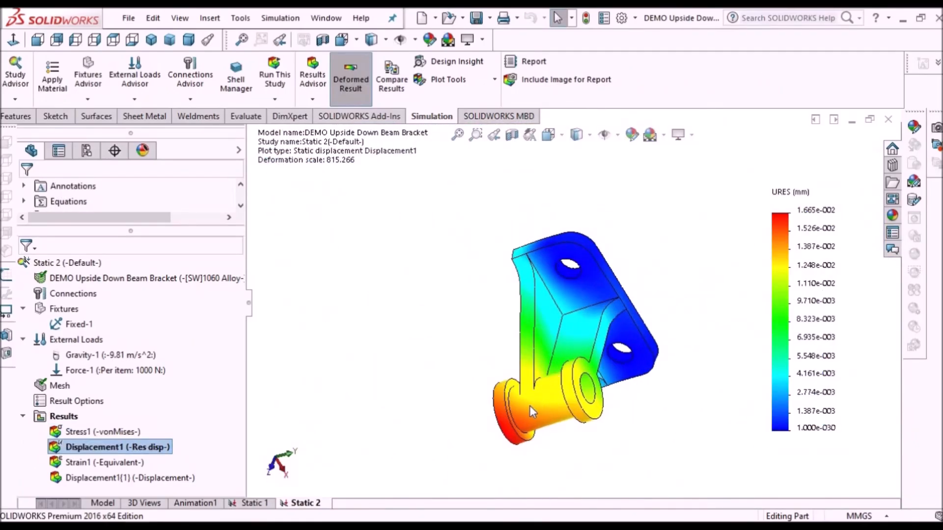
middle_click_drag(530, 406, 603, 449)
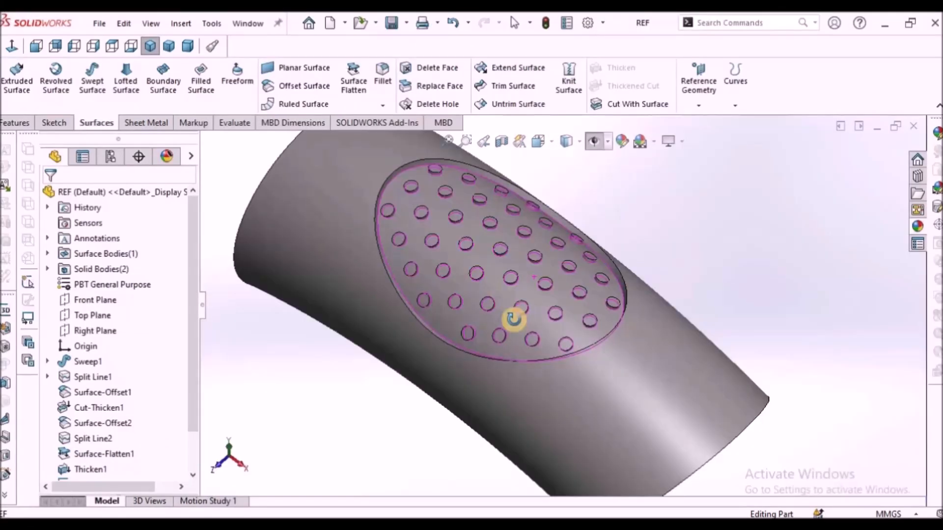
middle_click_drag(516, 316, 628, 316)
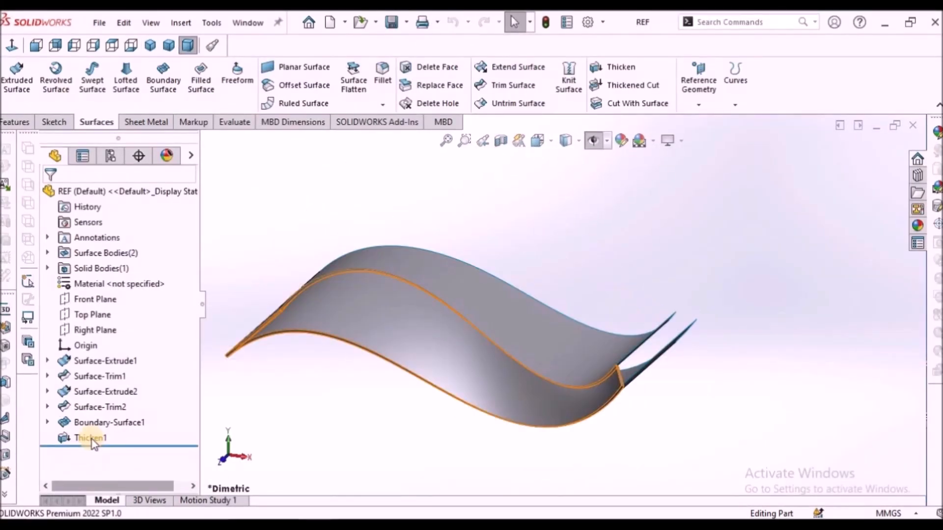
right_click(82, 438)
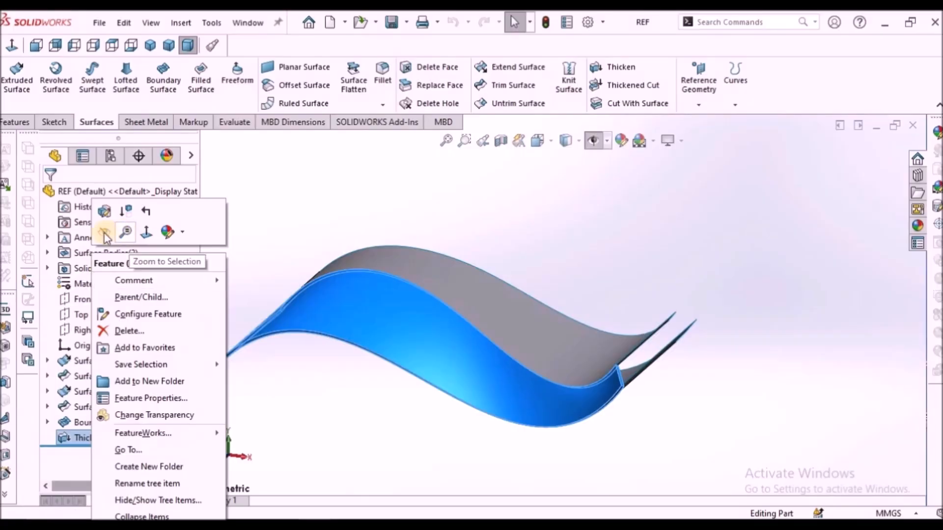
left_click(411, 217)
middle_click_drag(411, 216, 509, 306)
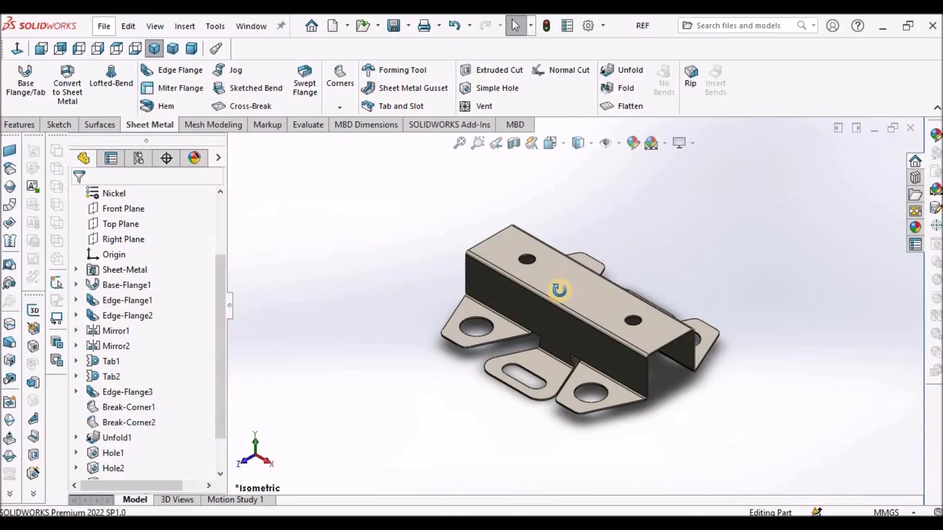
Examine the finished sheet metal bracket from several angles, including its side flanges, slotted tabs and holes
middle_click_drag(558, 290, 543, 368)
scroll(588, 320, "down", 3)
scroll(517, 328, "down", 3)
scroll(516, 328, "up", 5)
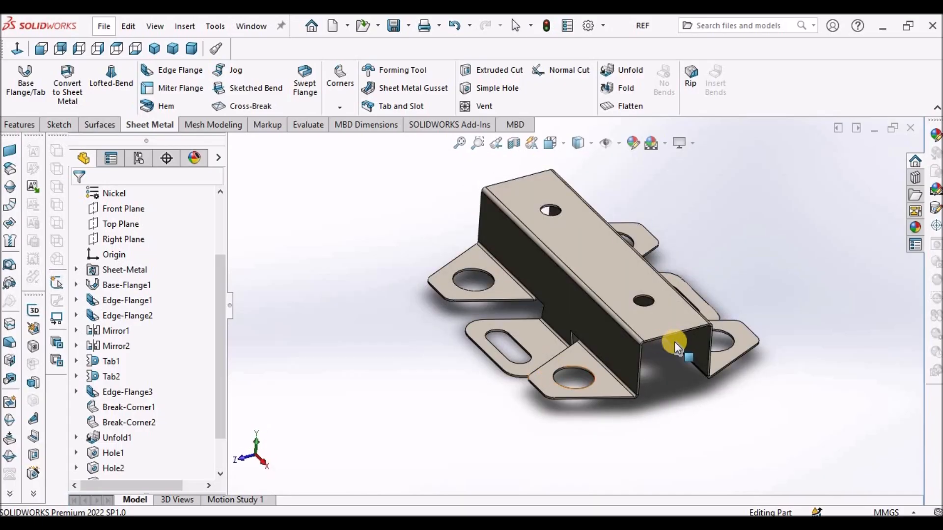
scroll(674, 342, "down", 2)
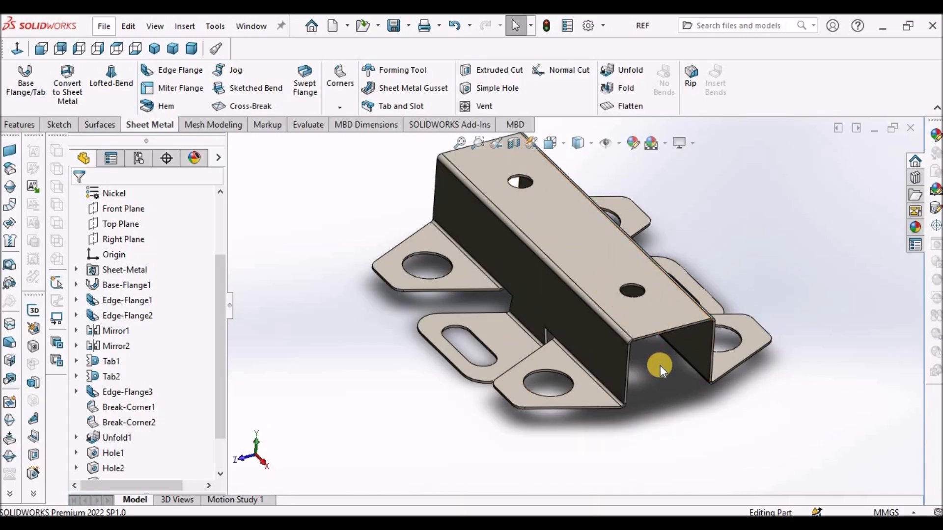
scroll(660, 366, "up", 2)
middle_click_drag(795, 252, 800, 290)
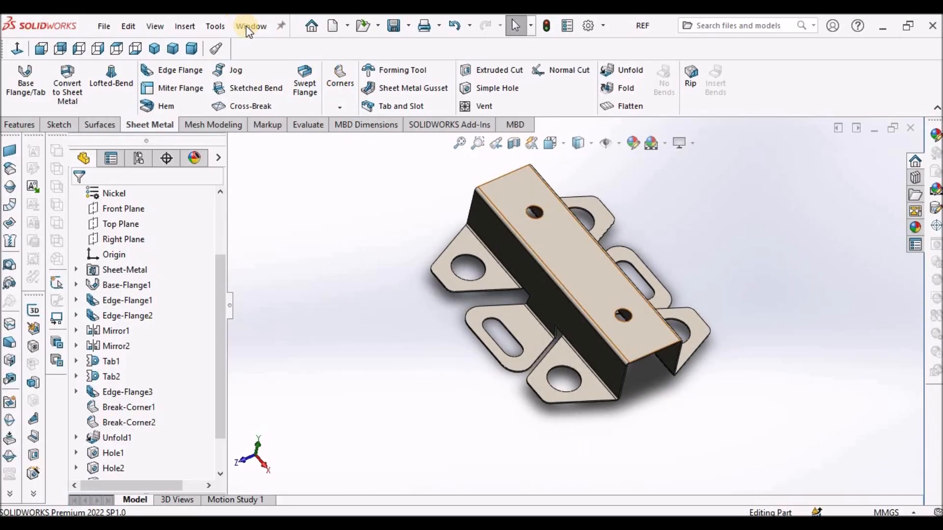
Switch to the Demo part and start a sketch on the Top Plane
left_click(248, 26)
left_click(266, 191)
left_click(666, 280)
left_click(116, 306)
left_click(115, 306)
left_click(58, 123)
left_click(22, 73)
Sketch a center rectangle about 156 mm long, centred on the origin
left_click(104, 89)
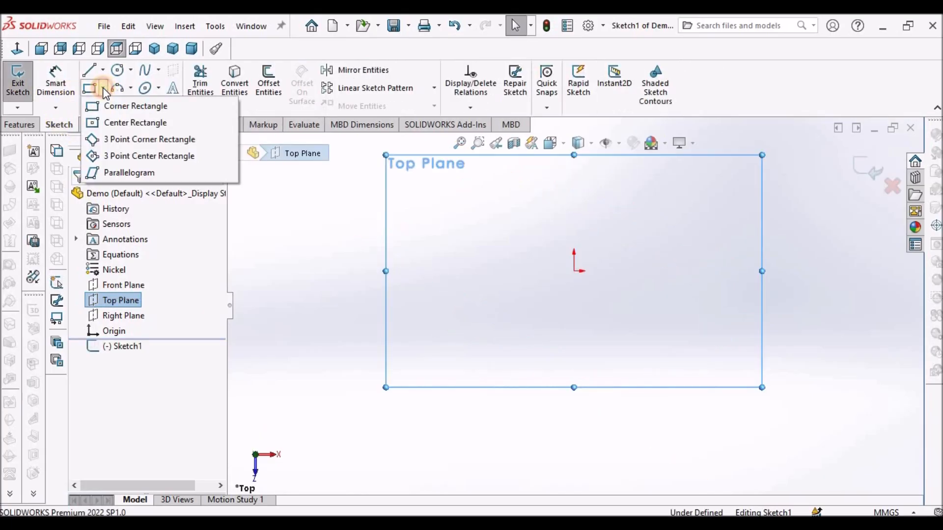
left_click(118, 122)
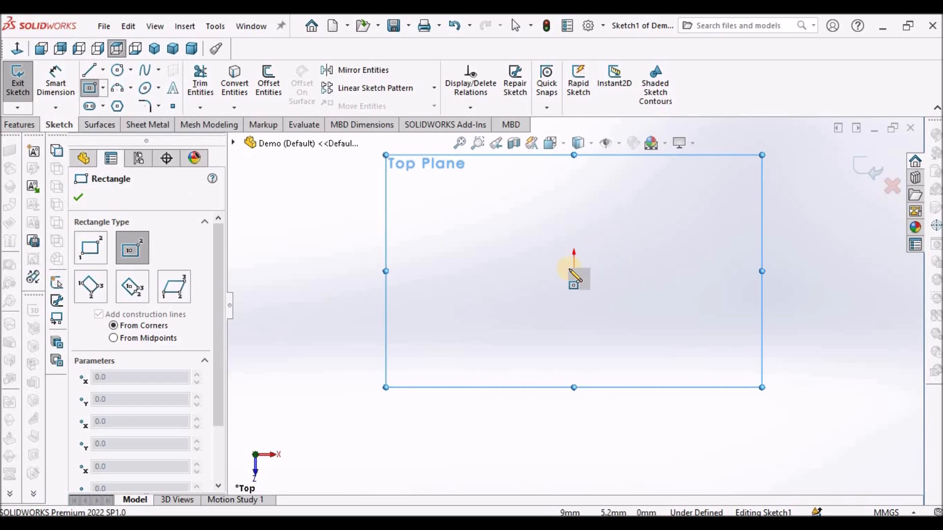
left_click(574, 271)
left_click(739, 234)
right_click(520, 160)
left_click(552, 172)
Dimension the rectangle to 150 mm long and 40 mm wide
left_click(55, 81)
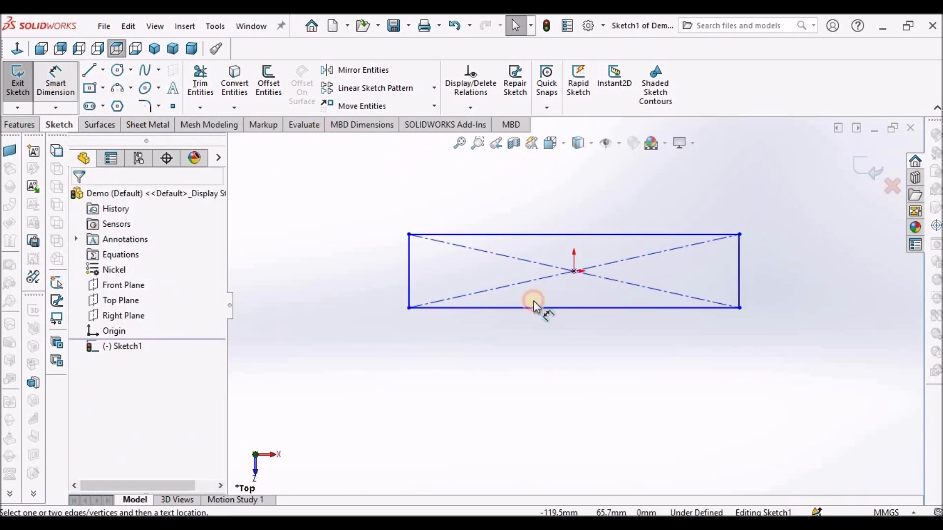
left_click(582, 308)
left_click(584, 343)
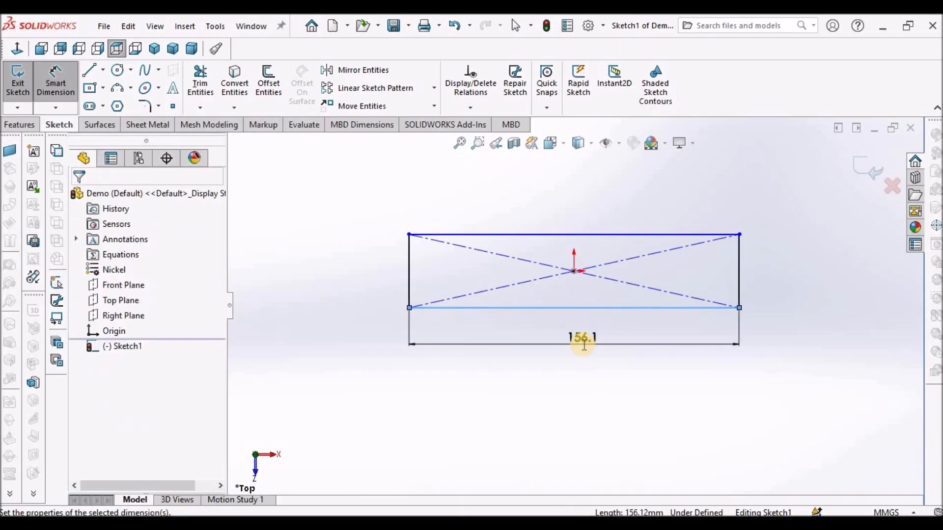
type("150")
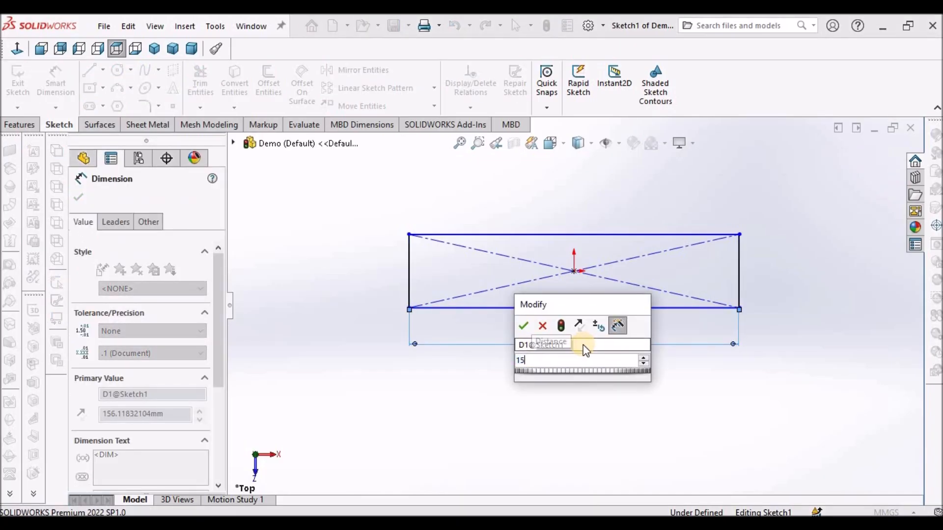
key("Return")
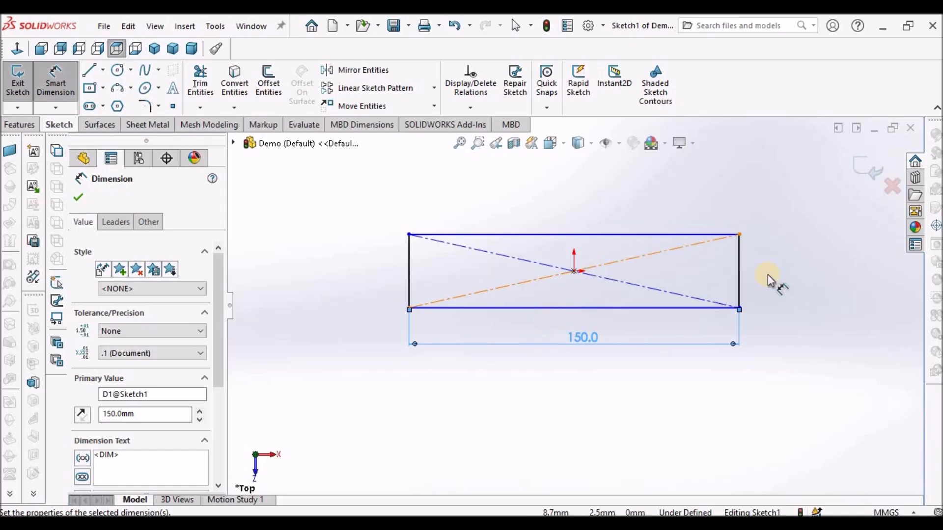
left_click(737, 273)
left_click(778, 277)
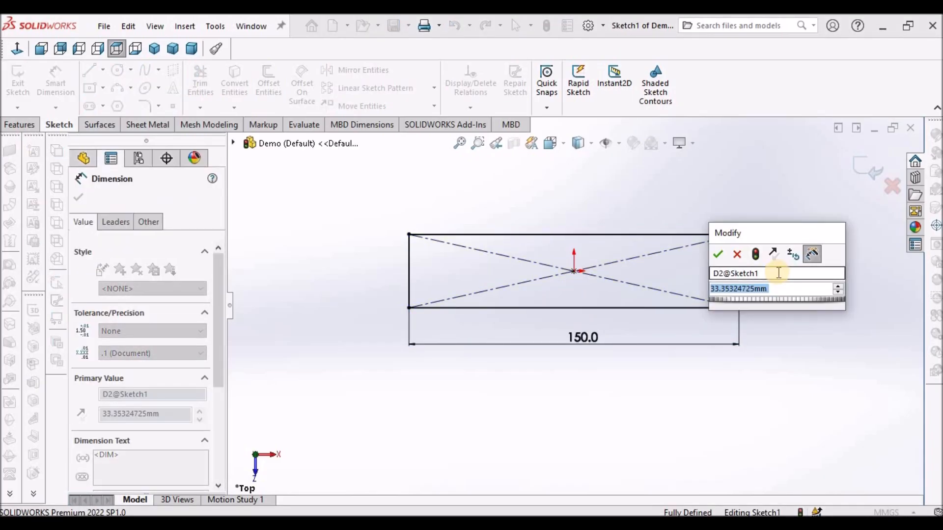
type("40")
key("Return")
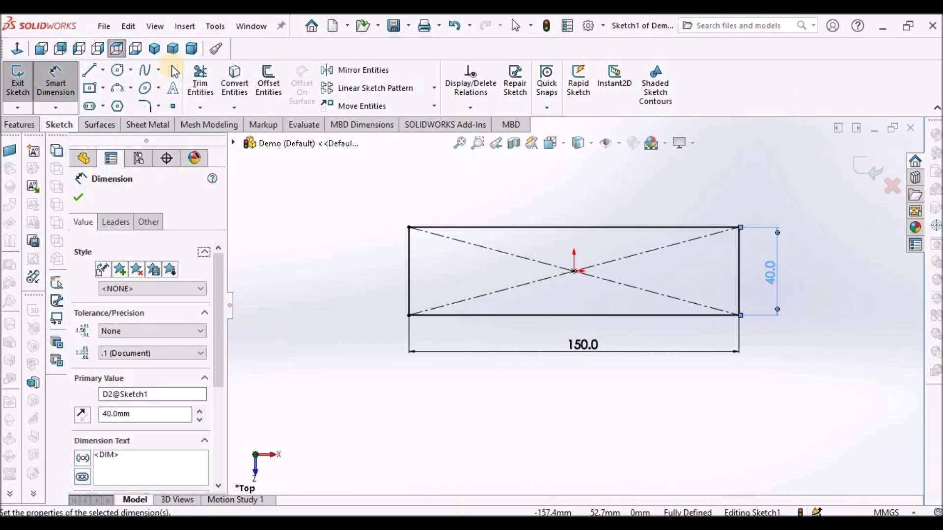
Create a sheet metal base flange from the rectangle with 1 mm thickness and a K-factor of 0.45
left_click(155, 48)
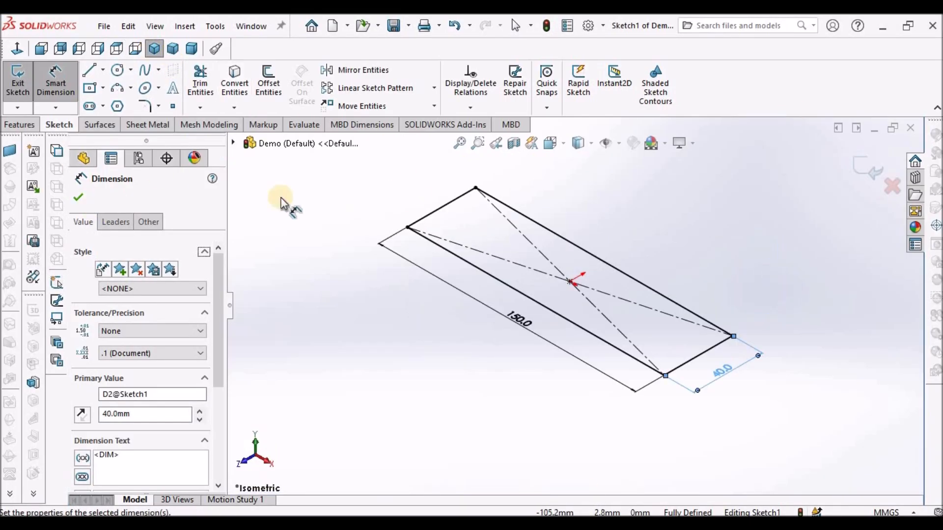
left_click(143, 125)
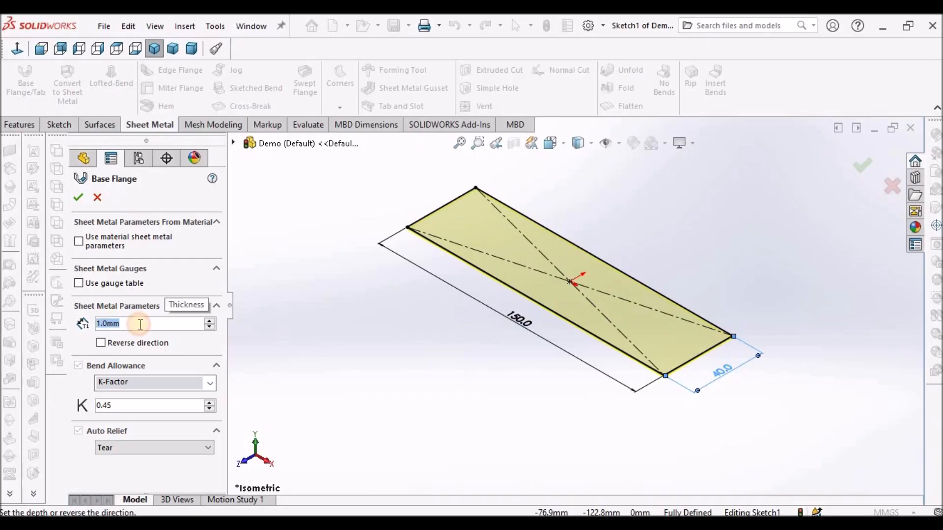
left_click(129, 407)
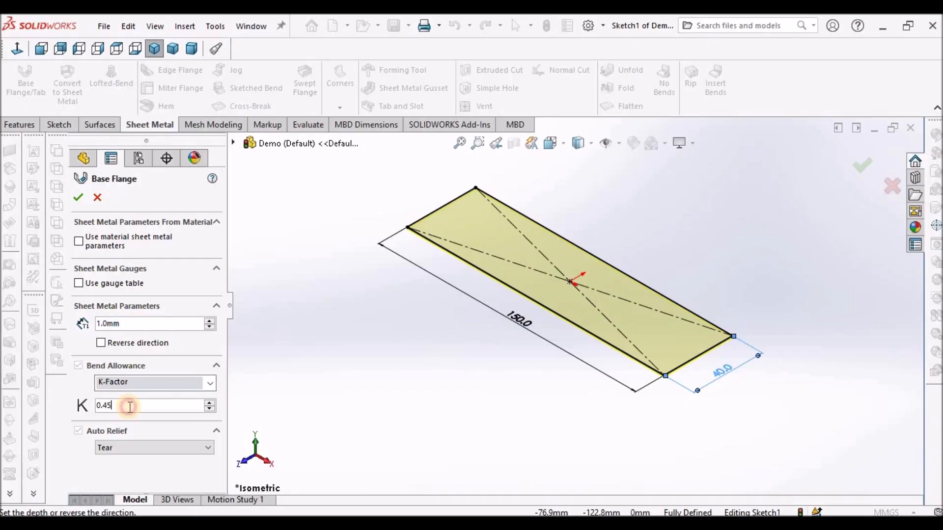
left_click(78, 197)
scroll(567, 360, "down", 6)
middle_click_drag(652, 288, 654, 277)
scroll(654, 277, "up", 5)
left_click(609, 330)
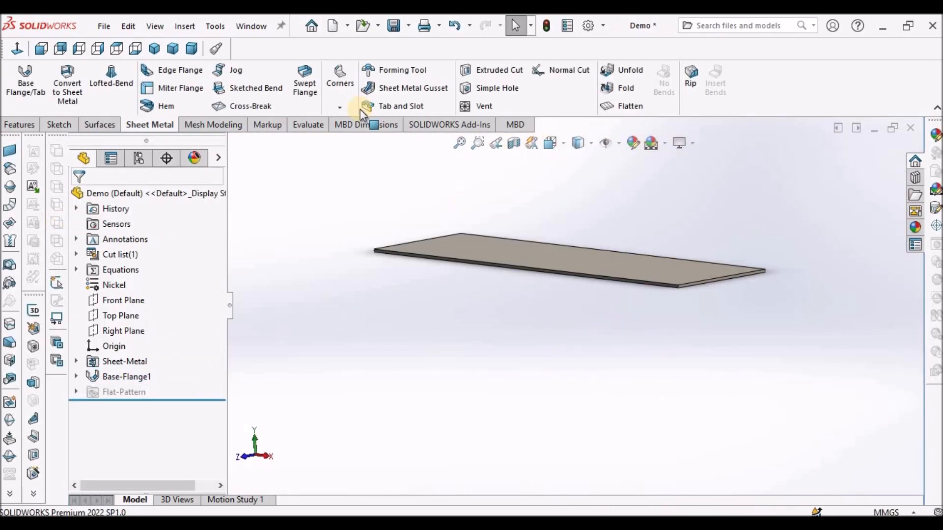
left_click(179, 71)
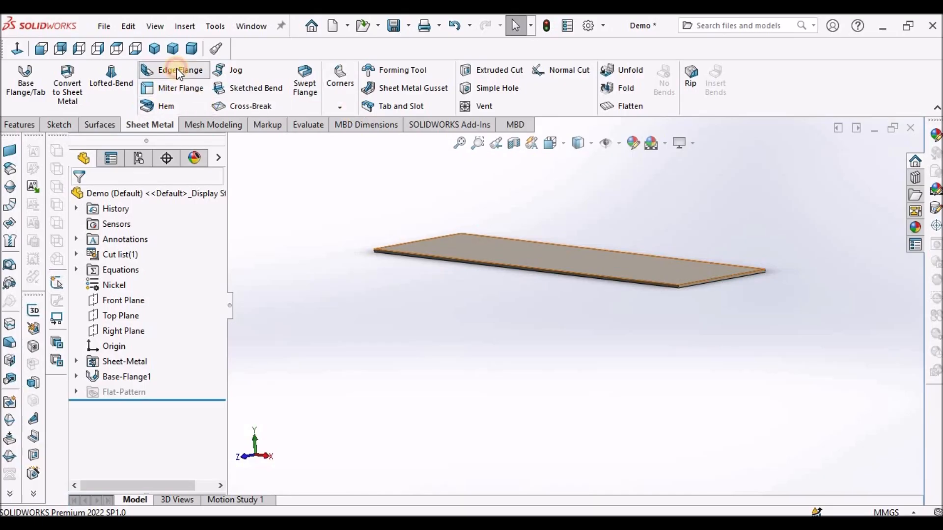
scroll(640, 311, "down", 5)
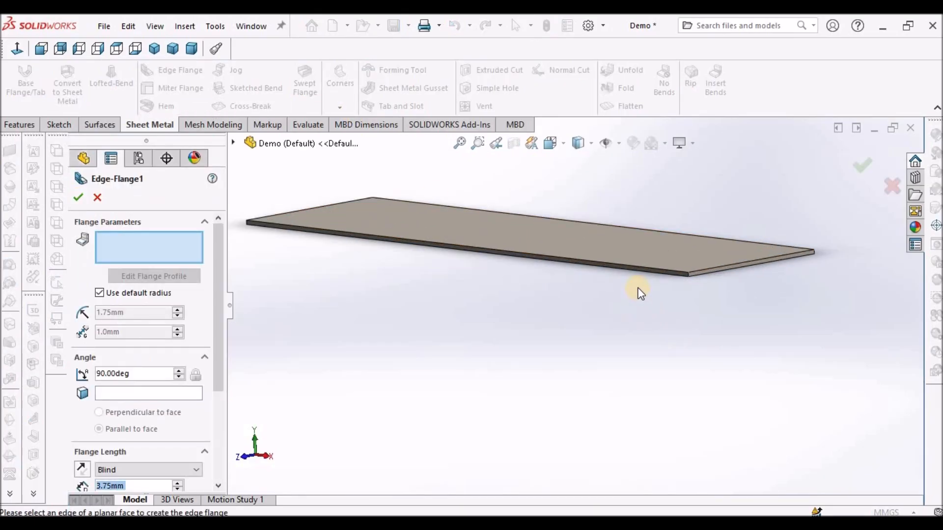
left_click(672, 271)
scroll(632, 353, "up", 3)
left_click(631, 342)
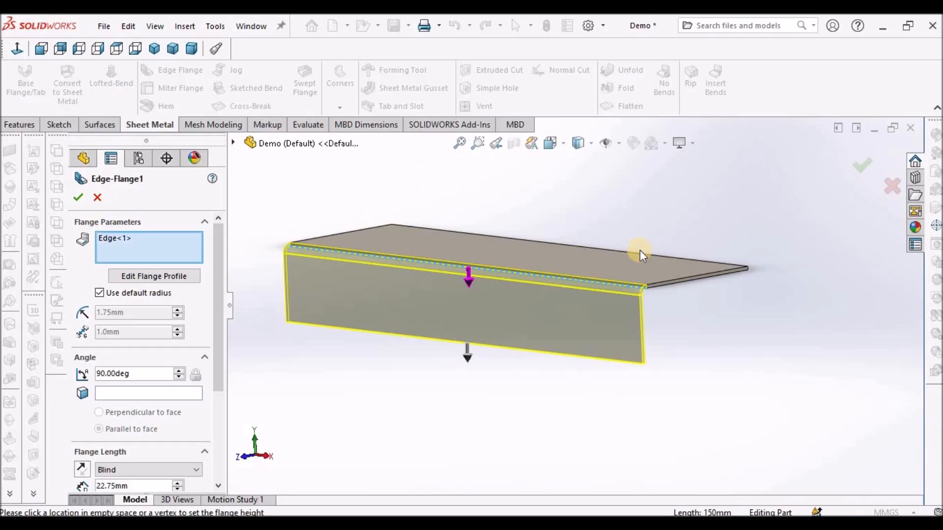
left_click(98, 49)
scroll(550, 236, "down", 2)
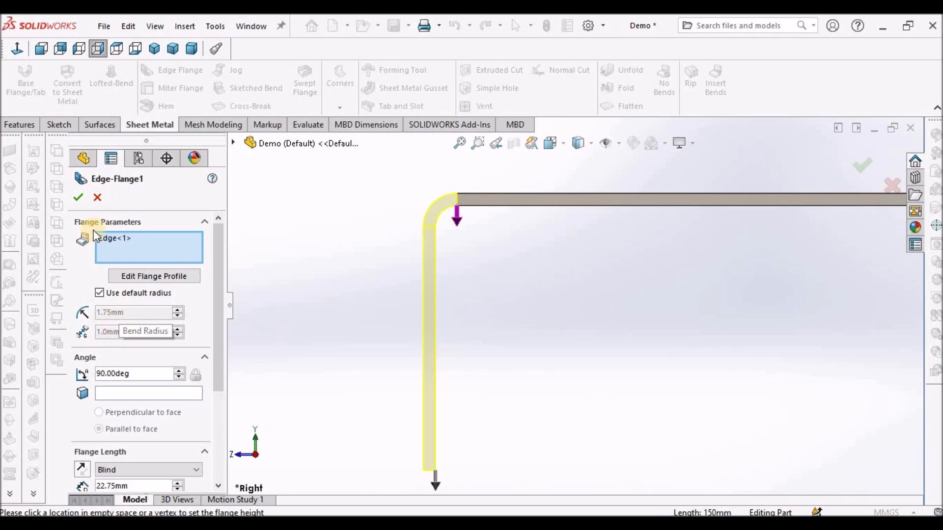
left_click(100, 197)
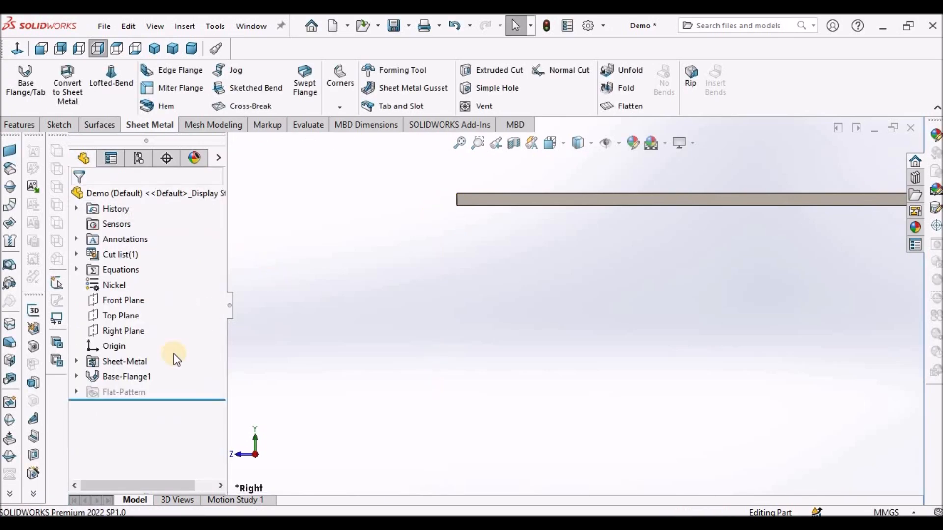
Edit the Sheet-Metal feature and set its default bend radius to 1 mm
right_click(128, 364)
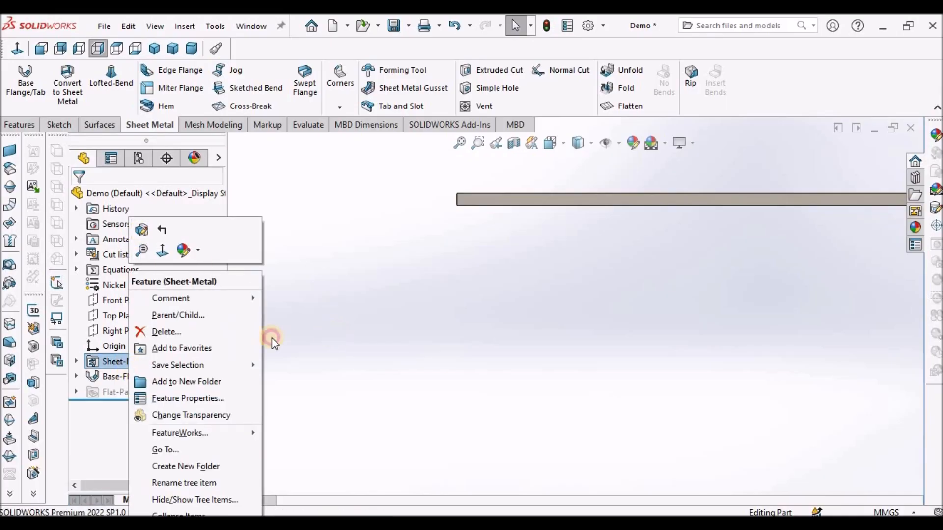
left_click(274, 342)
right_click(135, 364)
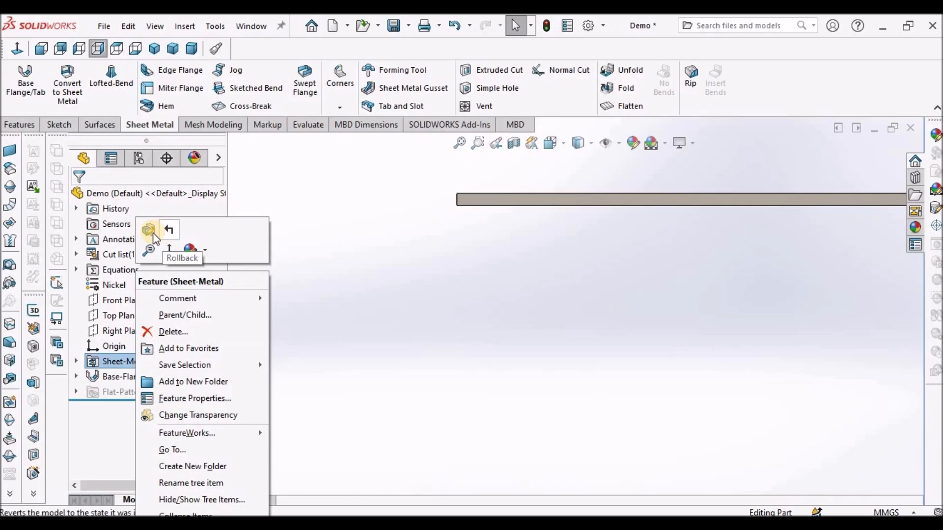
left_click(152, 235)
double_click(140, 330)
type("1")
key("Return")
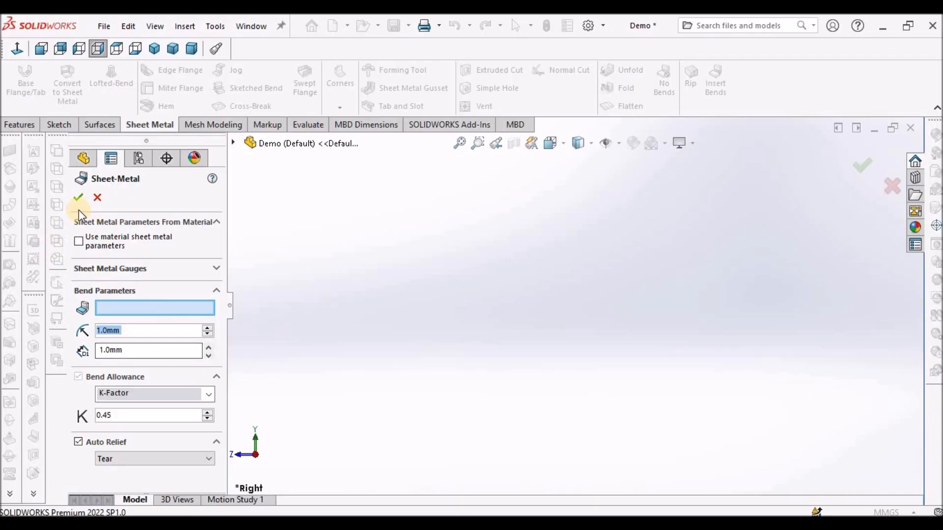
key("Return")
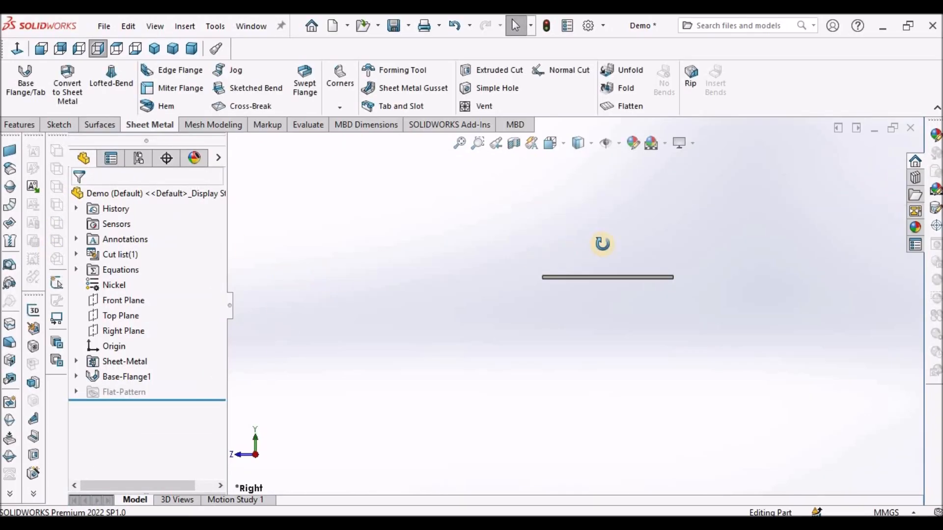
Place downward 90° edge flanges about 38 mm long on both 150 mm edges of the base flange
middle_click_drag(615, 275, 459, 280)
left_click(165, 74)
scroll(589, 320, "down", 5)
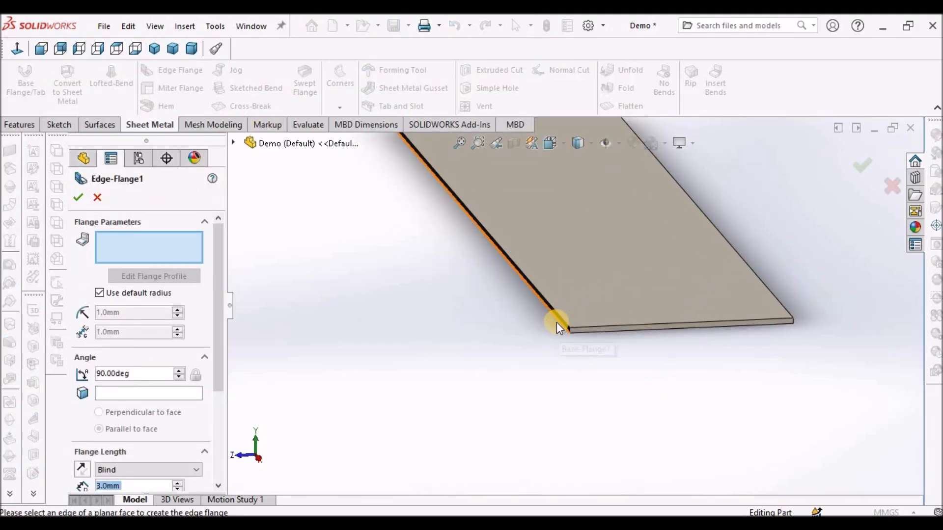
left_click(558, 320)
scroll(638, 339, "up", 3)
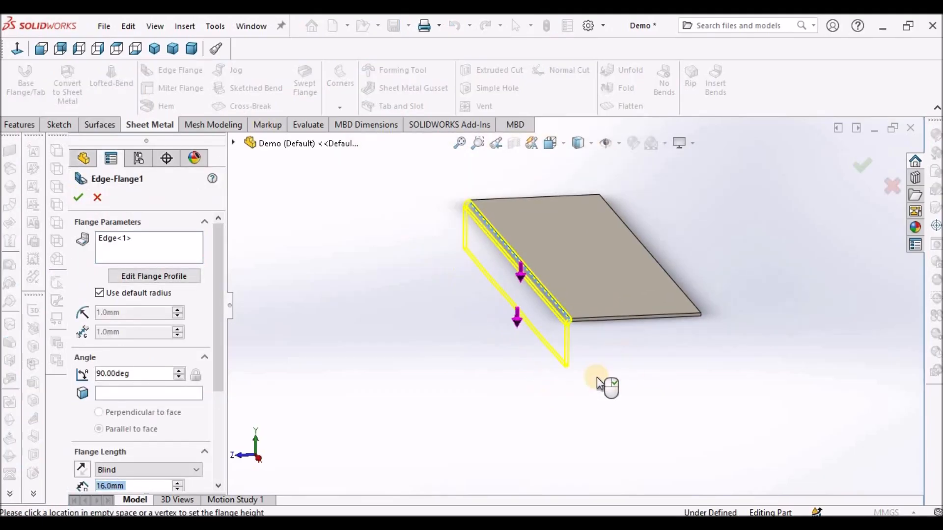
left_click(638, 236)
scroll(638, 234, "down", 5)
mouse_move(638, 233)
middle_mouse_down()
mouse_move(619, 271)
mouse_move(665, 308)
mouse_move(702, 233)
middle_mouse_up()
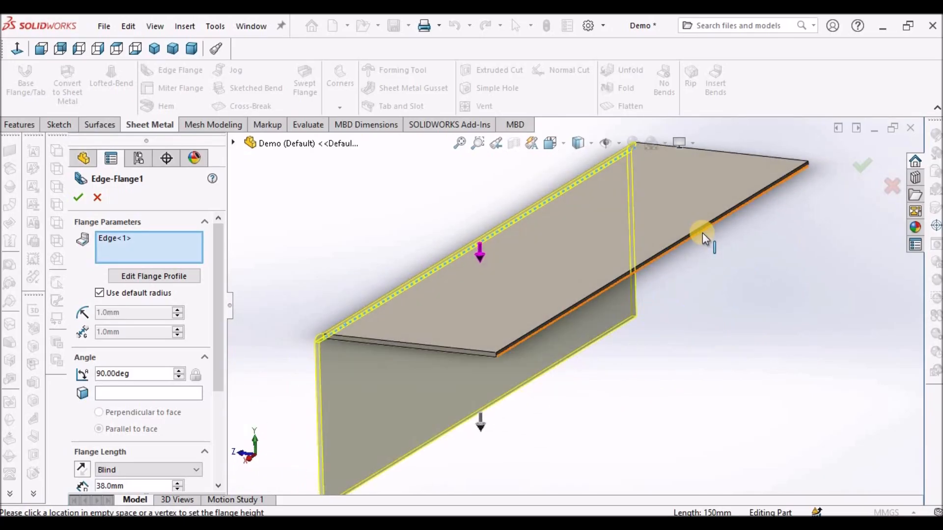
left_click(682, 302)
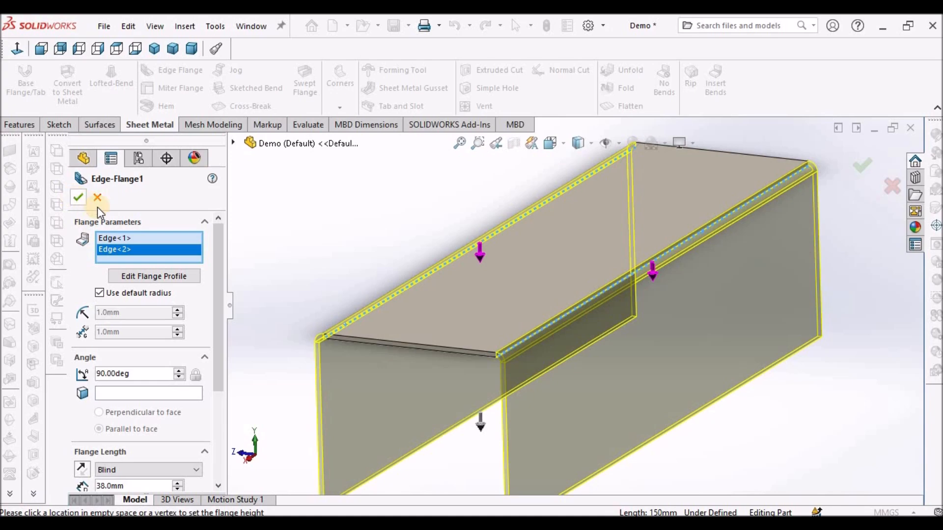
Set the flange position of the two edge flanges to Material Inside
left_click(100, 47)
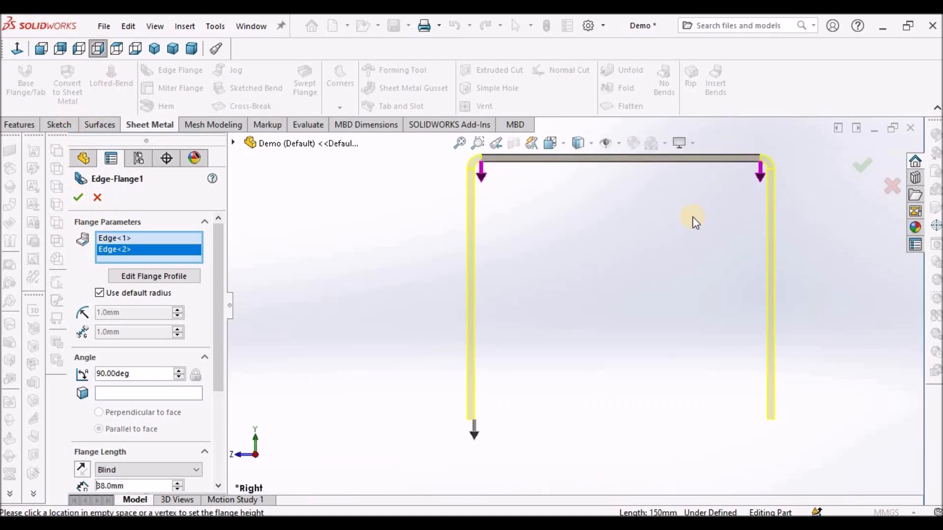
scroll(520, 258, "down", 4)
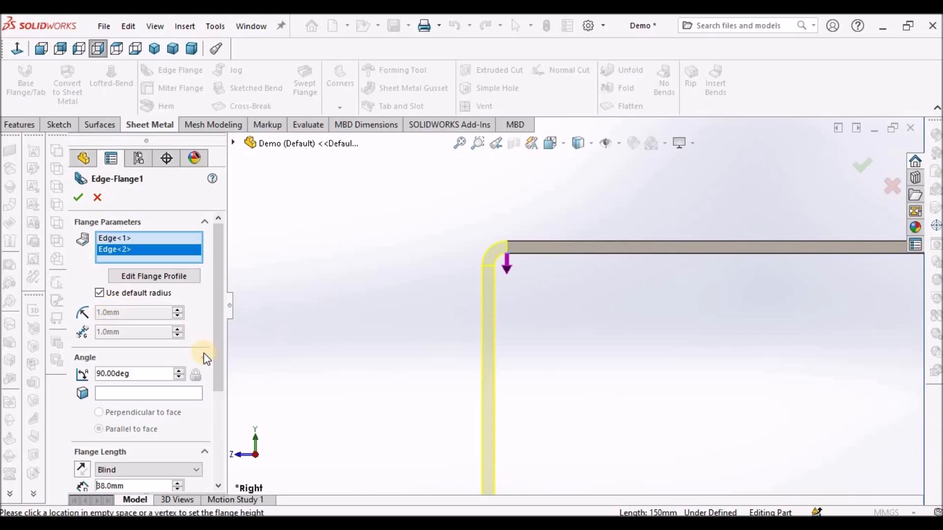
left_click_drag(214, 367, 217, 447)
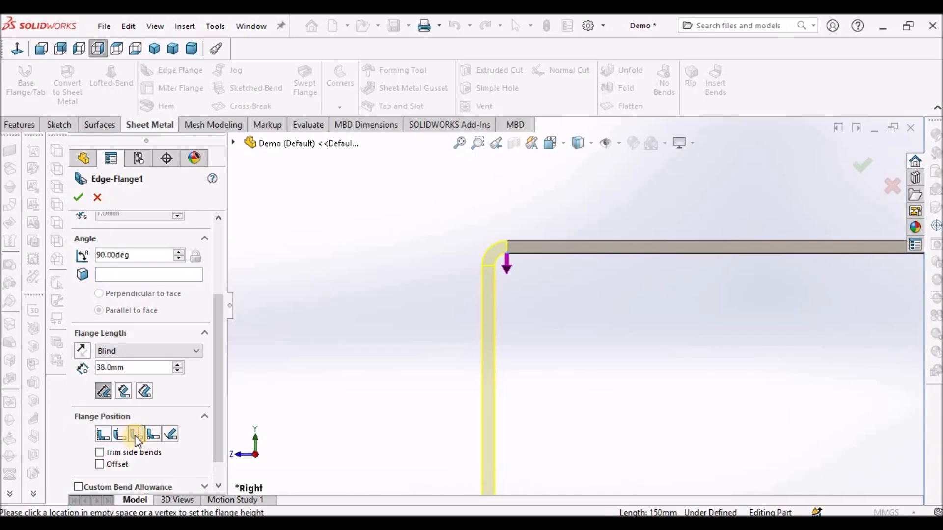
left_click(104, 434)
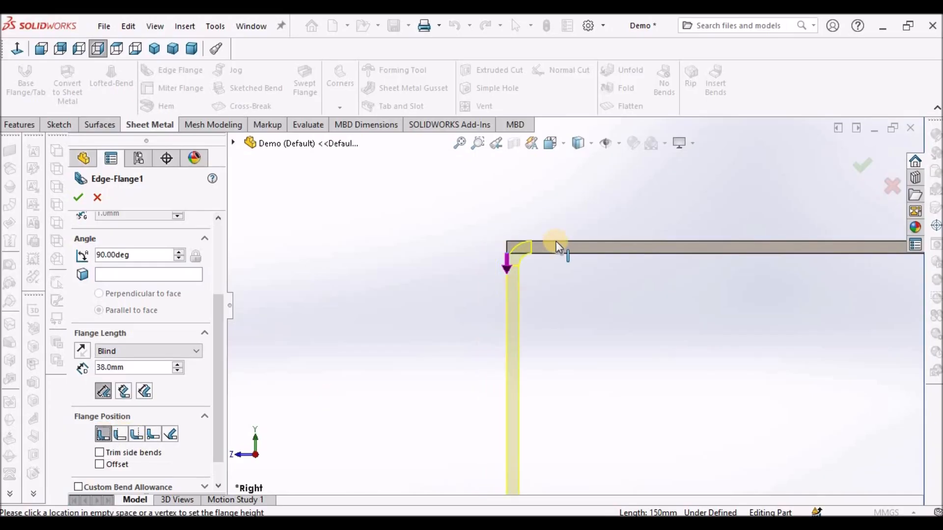
scroll(535, 253, "down", 3)
scroll(536, 252, "down", 3)
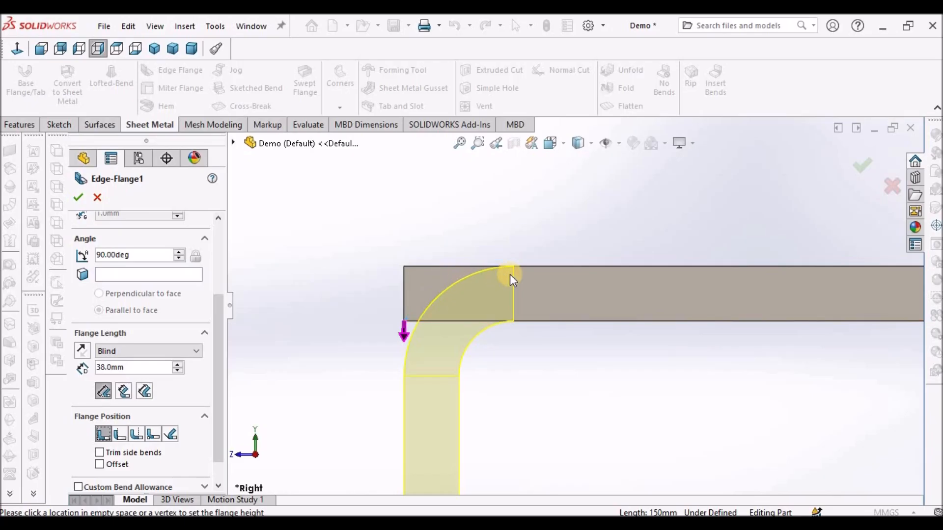
Check the bend corners at the end of both long edges from above and below, and accept the edge flanges
middle_click_drag(589, 270, 635, 322)
scroll(635, 322, "up", 9)
scroll(562, 291, "down", 7)
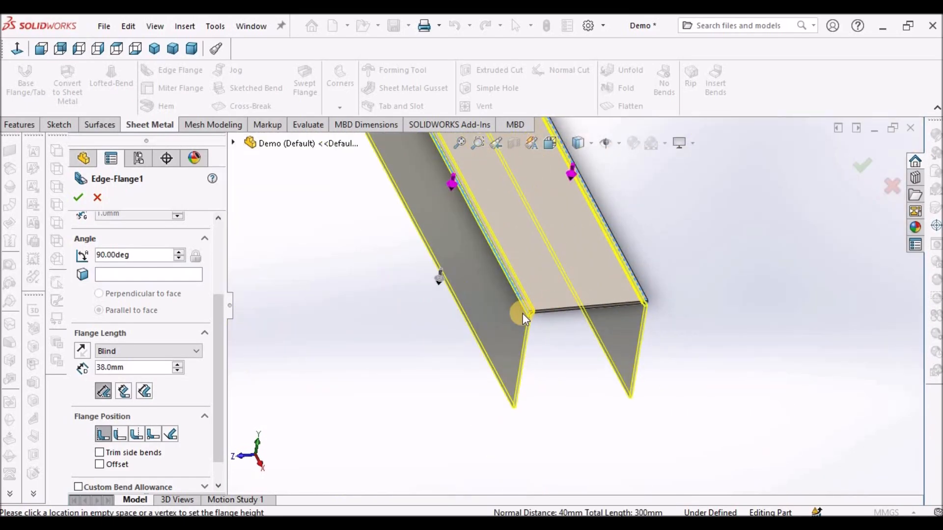
scroll(563, 311, "down", 3)
scroll(589, 303, "up", 3)
middle_click_drag(595, 304, 587, 185)
scroll(689, 331, "down", 4)
scroll(521, 300, "up", 5)
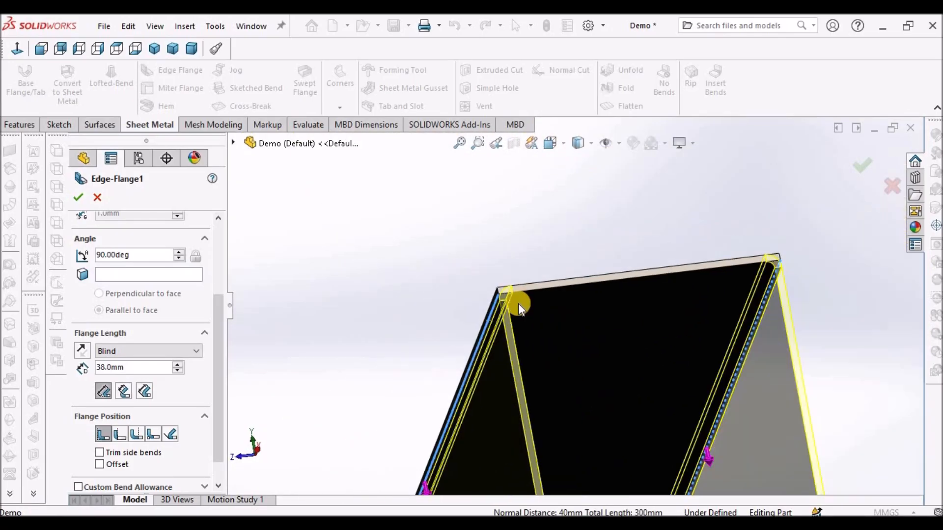
scroll(516, 301, "down", 6)
scroll(484, 285, "up", 5)
middle_click_drag(487, 295, 459, 282)
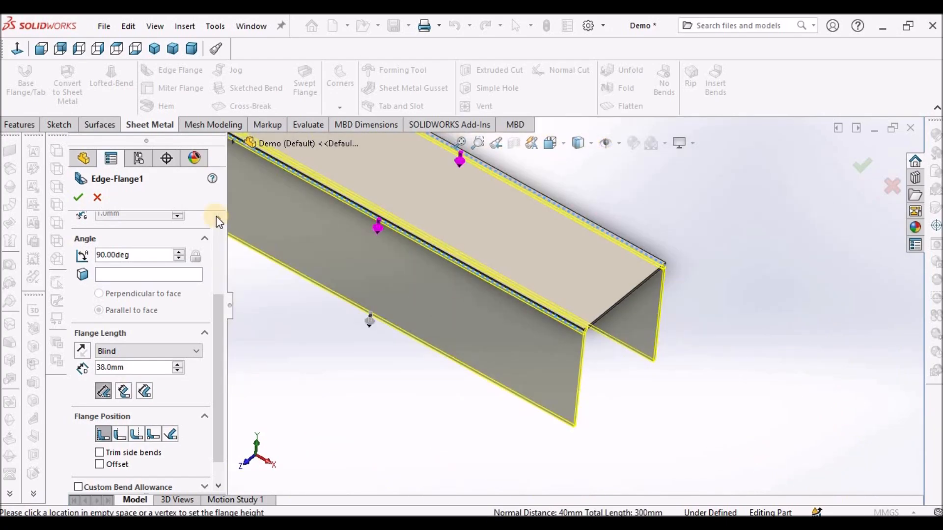
right_click(332, 362)
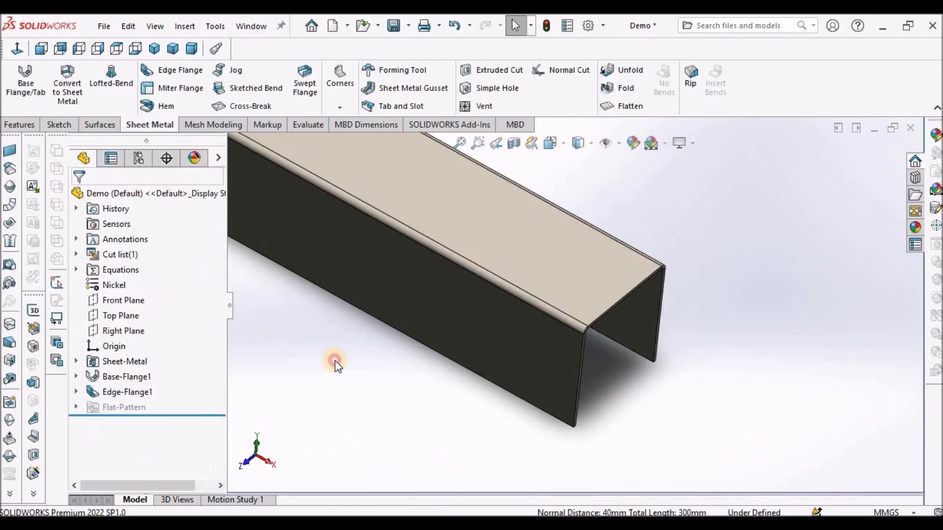
Edit the first edge flange's profile sketch and dimension its height to 30 mm from the base flange's outer edge
left_click(76, 391)
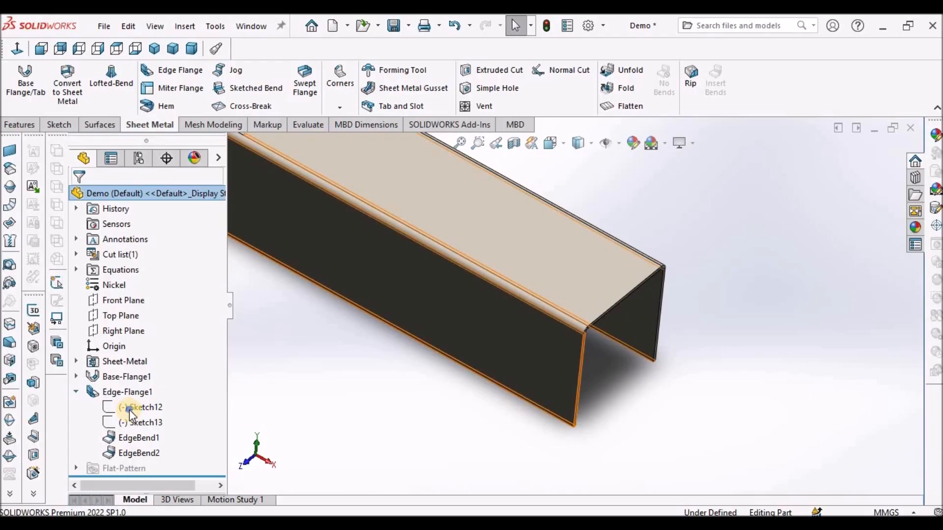
left_click(129, 410)
right_click(129, 409)
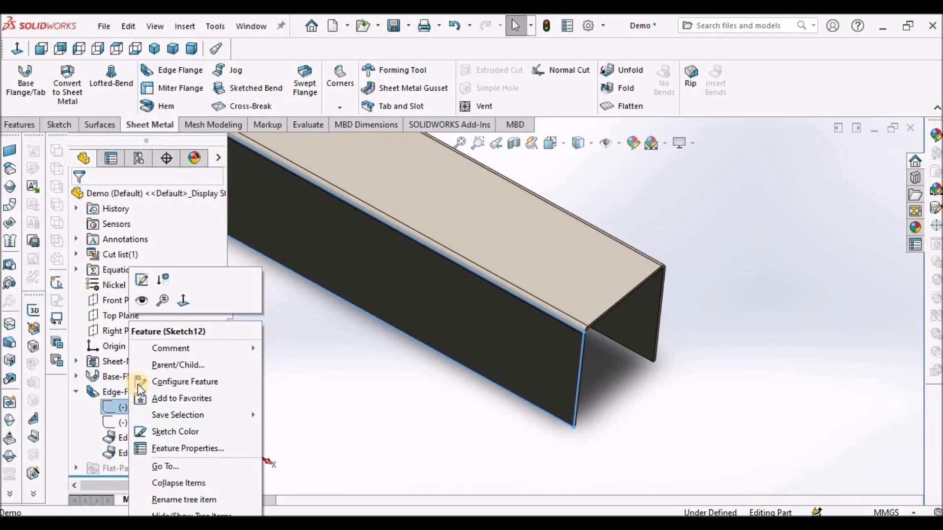
left_click(143, 283)
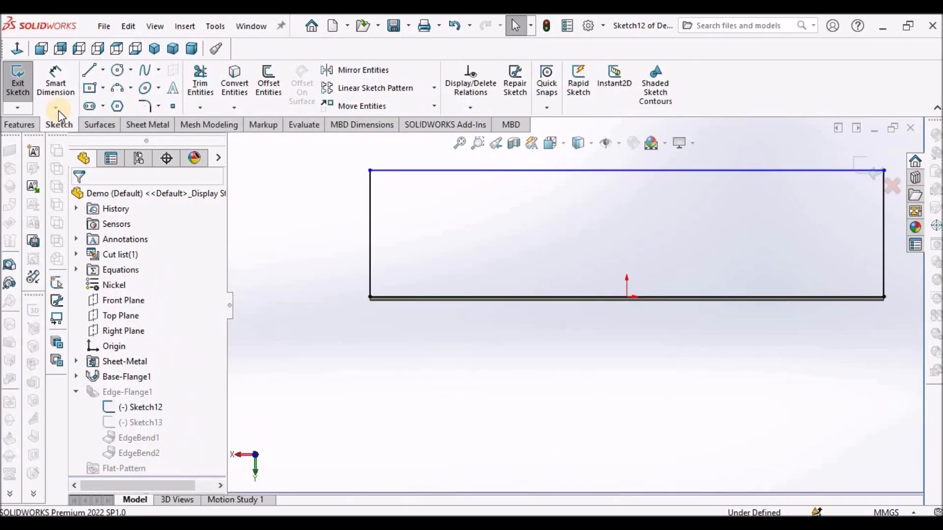
left_click(59, 79)
scroll(574, 295, "up", 5)
scroll(729, 280, "down", 2)
scroll(526, 319, "down", 4)
scroll(479, 327, "down", 2)
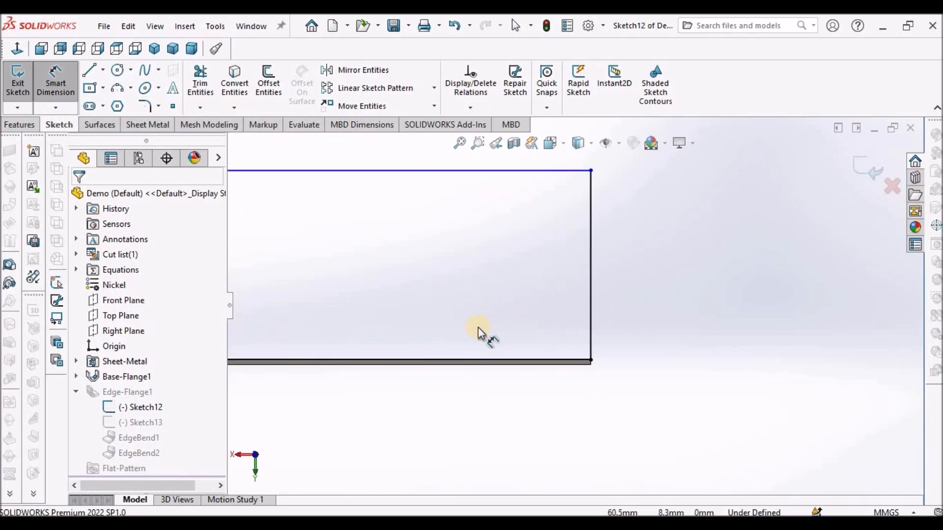
left_click(541, 364)
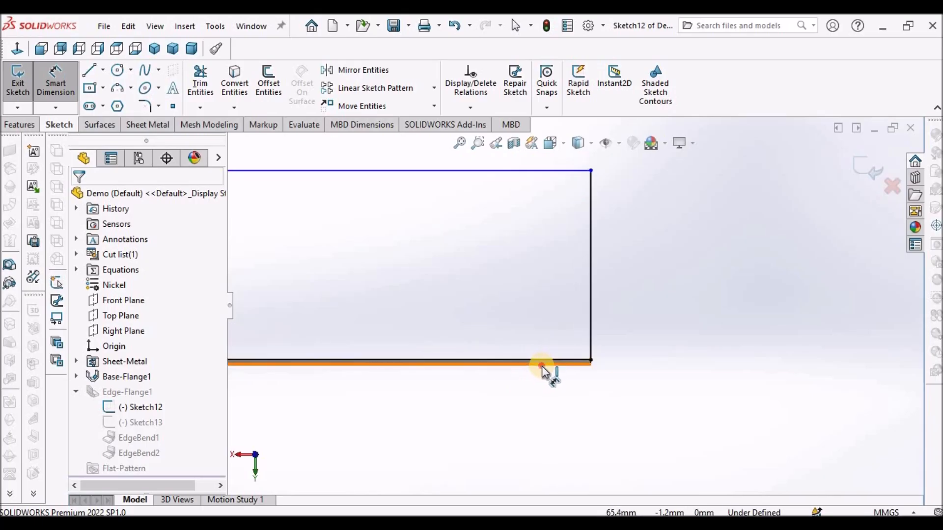
left_click(564, 171)
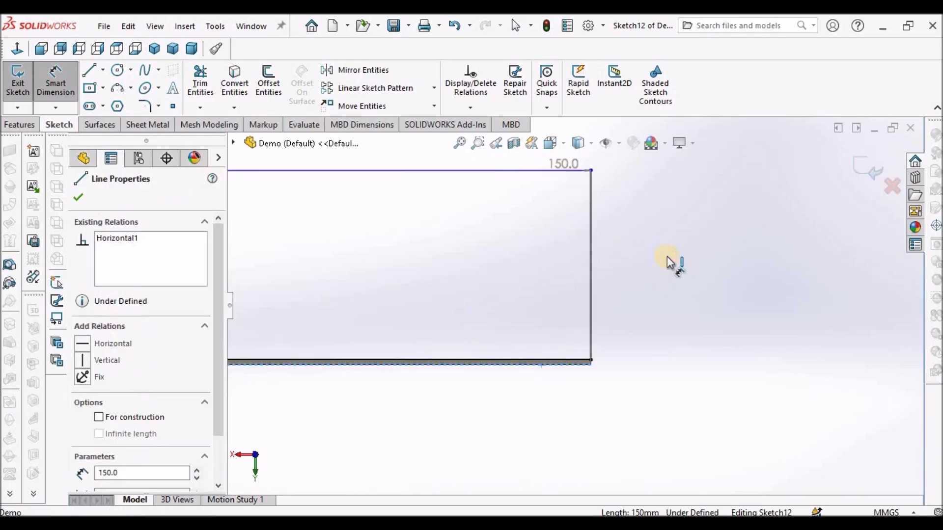
left_click(667, 256)
key("Return")
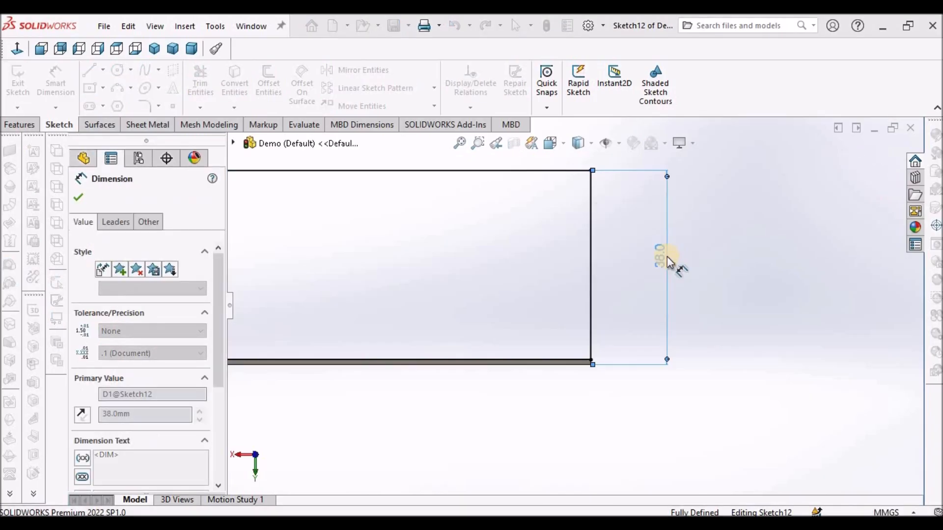
left_click(859, 169)
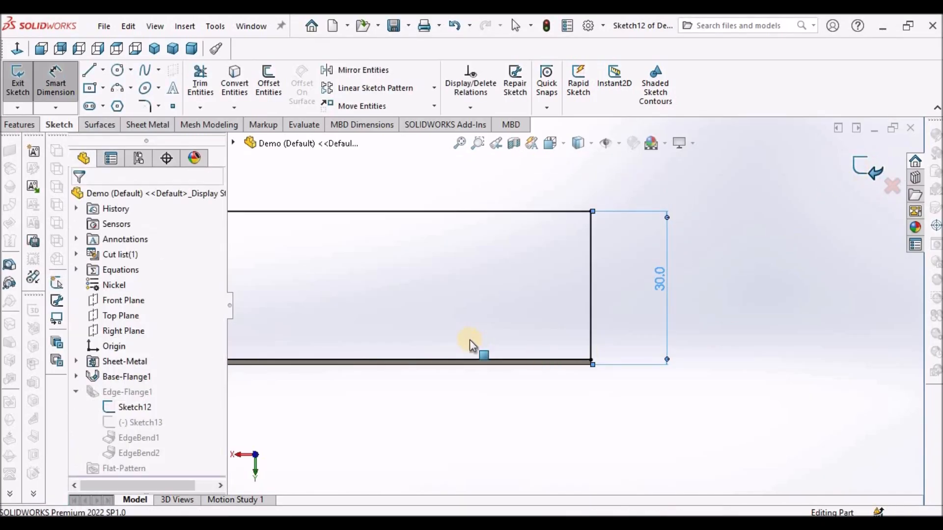
left_click(643, 382)
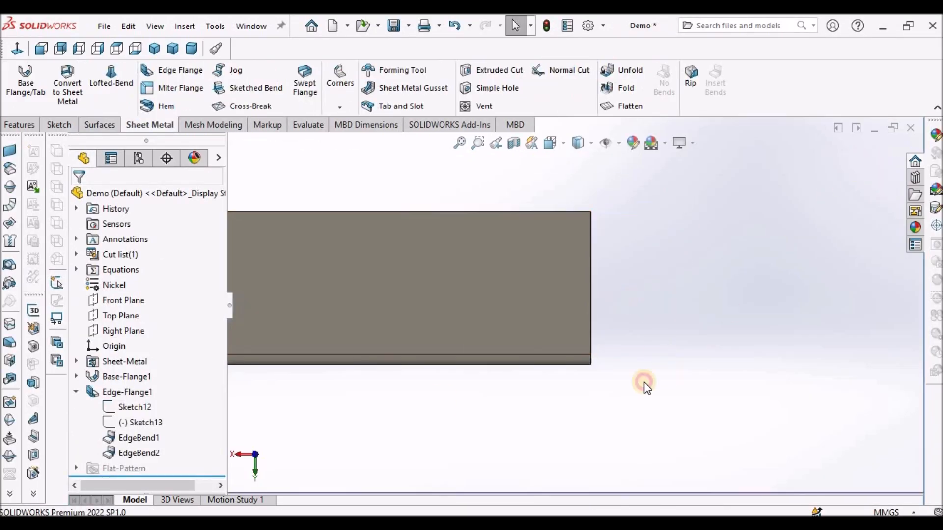
Edit the second edge flange's profile sketch and dimension its height as 30 mm from the base flange's outer edge
right_click(143, 424)
left_click(154, 283)
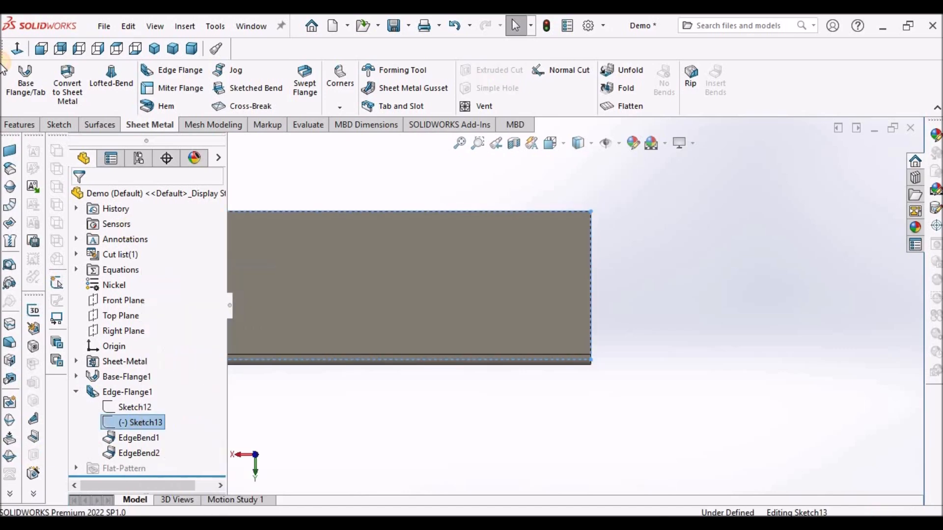
scroll(574, 230, "up", 2)
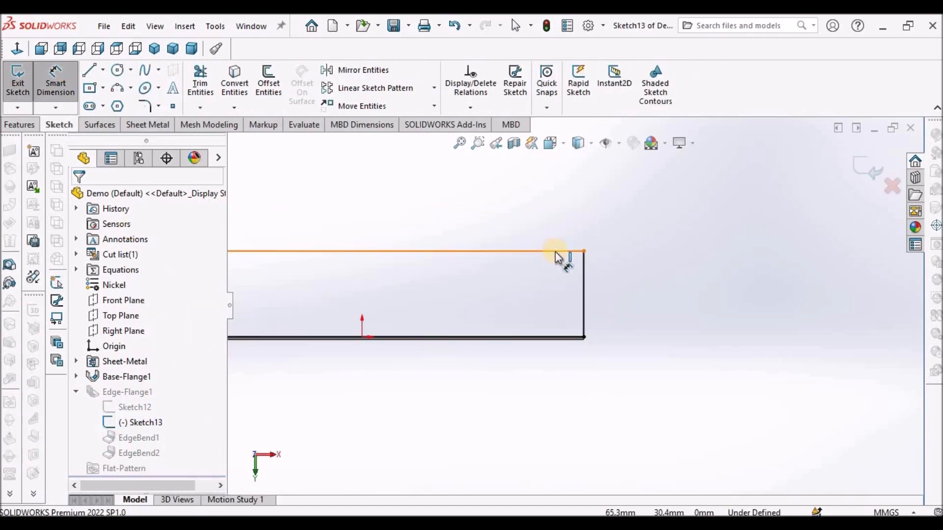
left_click(560, 337)
scroll(562, 350, "down", 3)
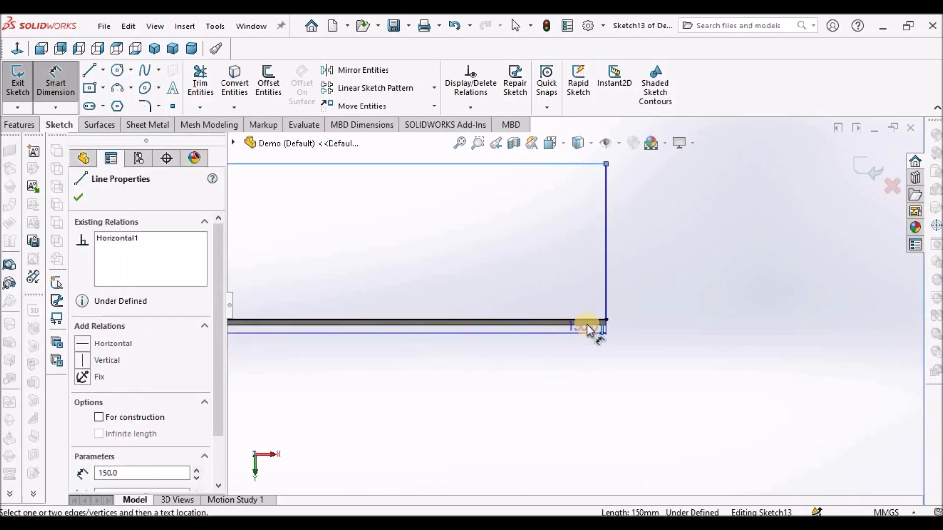
left_click(697, 241)
left_click(669, 238)
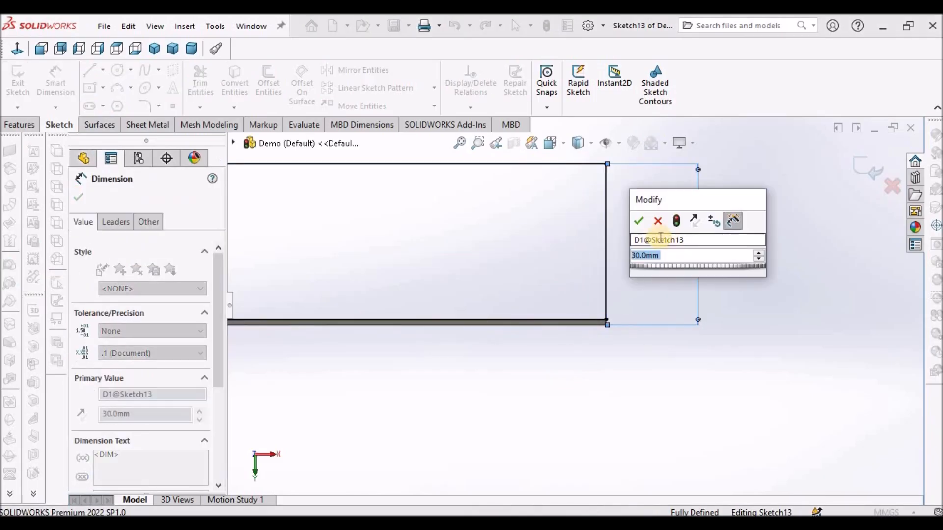
left_click(639, 221)
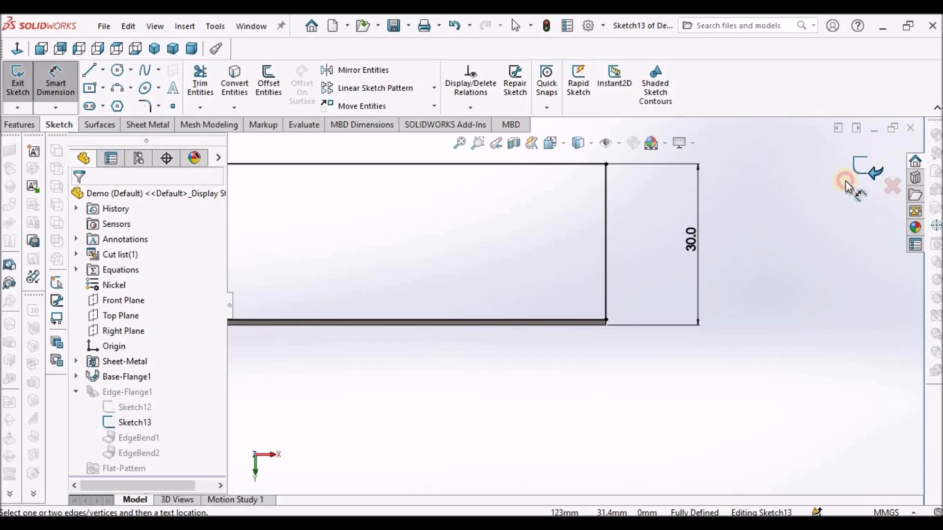
left_click(869, 160)
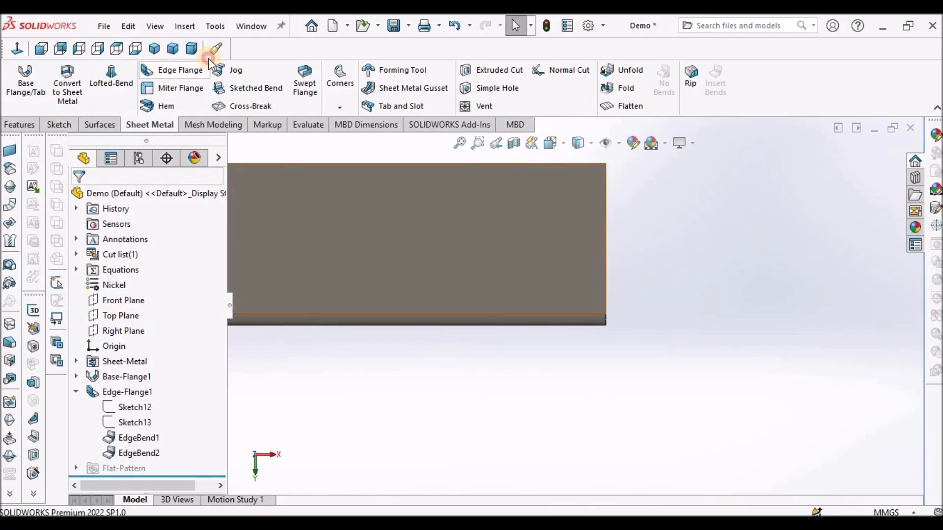
Add an outward 90° edge flange 20 mm long along the lower outer edge of the front side wall
left_click(156, 48)
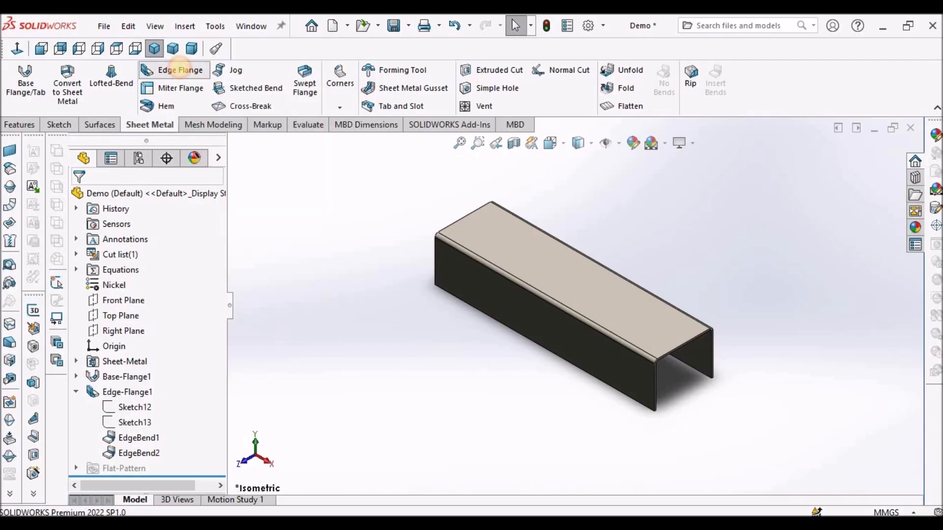
left_click(181, 70)
scroll(670, 385, "down", 2)
scroll(670, 385, "down", 2)
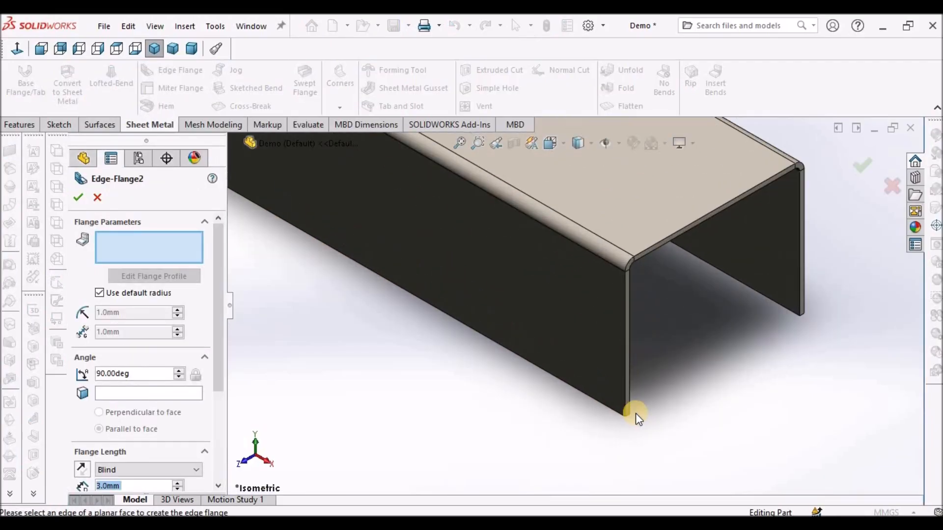
left_click(608, 406)
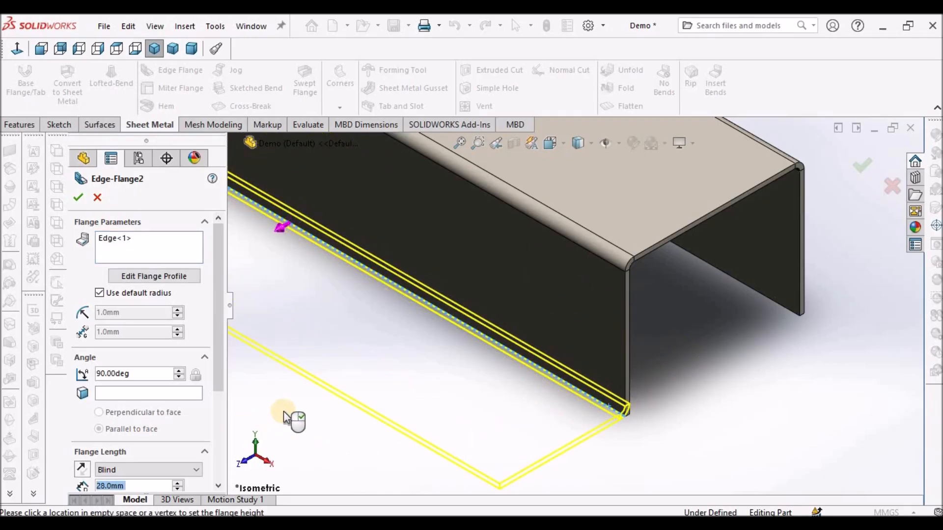
left_click(366, 381)
left_click(78, 197)
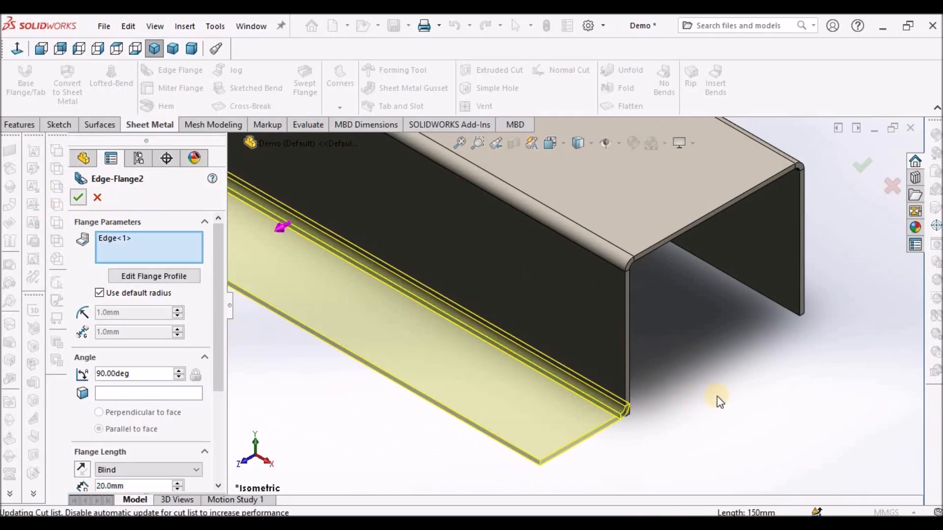
Edit the outward edge flange on the front side wall and set its flange position to Bend Outside
middle_click_drag(715, 388, 617, 311)
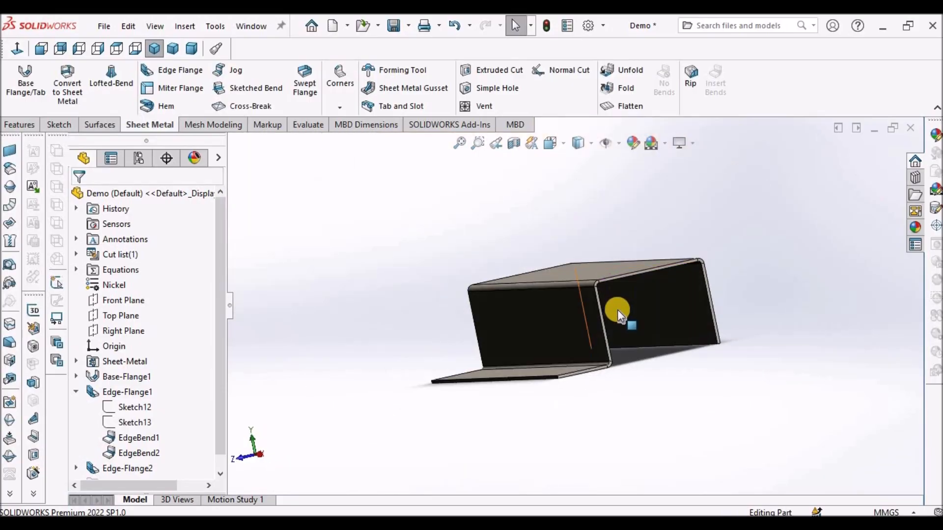
scroll(618, 311, "down", 5)
scroll(525, 233, "down", 2)
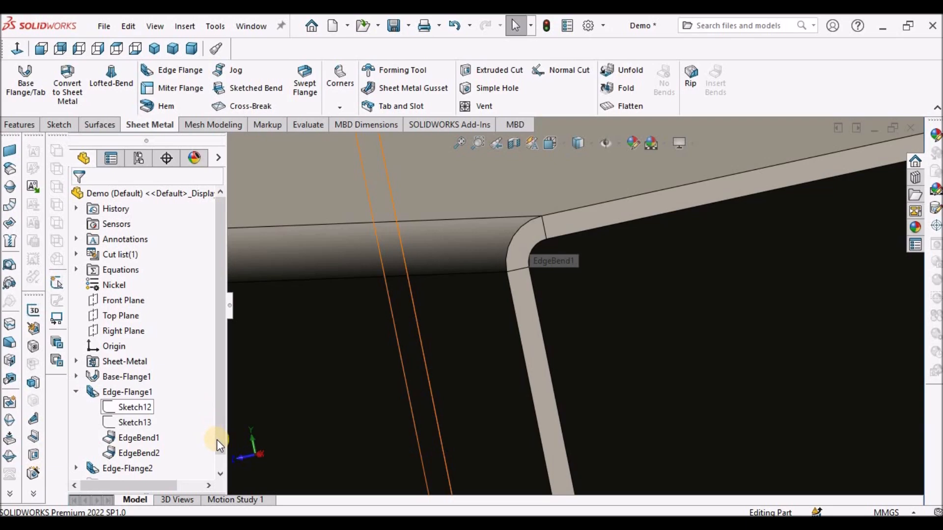
scroll(216, 457, "down", 1)
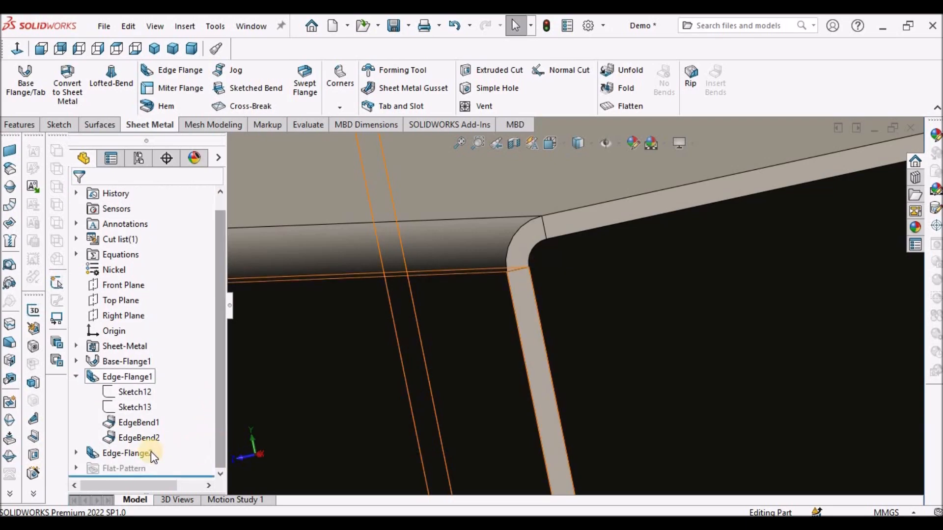
right_click(127, 454)
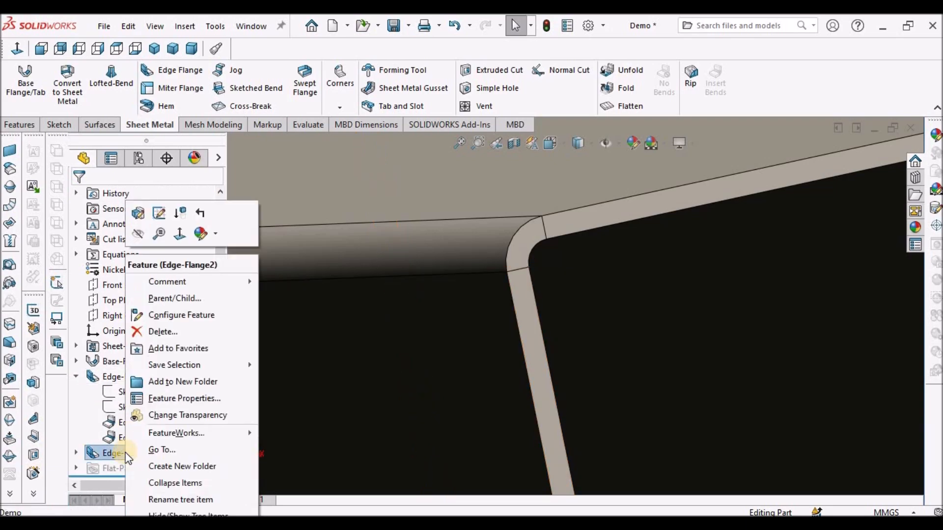
left_click(136, 216)
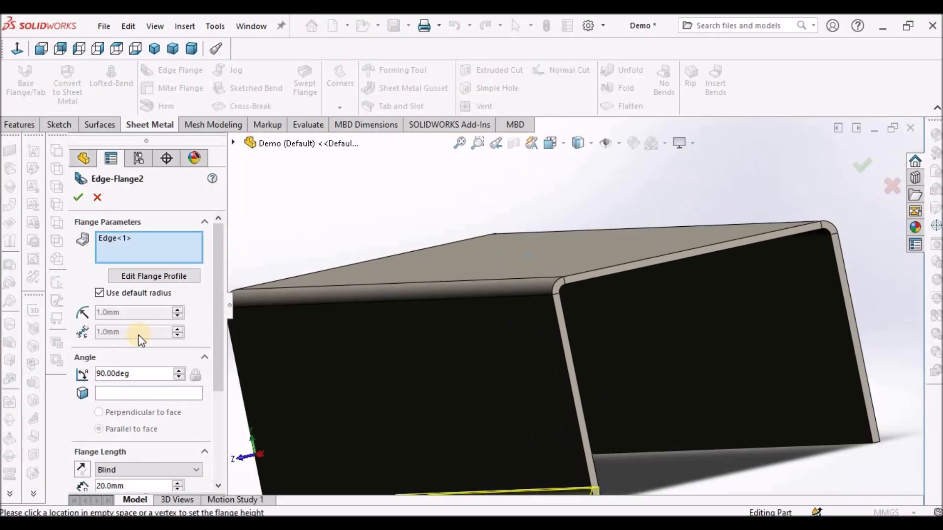
scroll(216, 388, "down", 3)
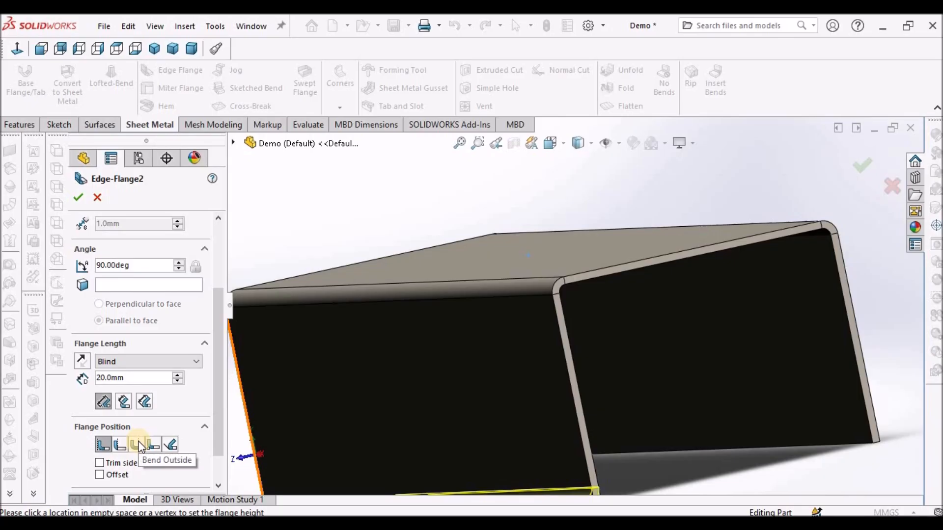
left_click(139, 445)
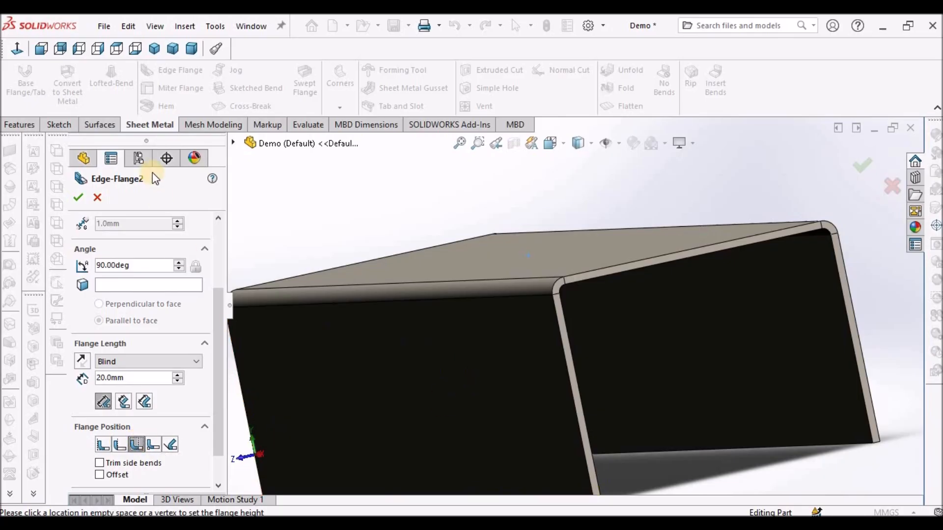
left_click(78, 198)
middle_click_drag(374, 236, 552, 393)
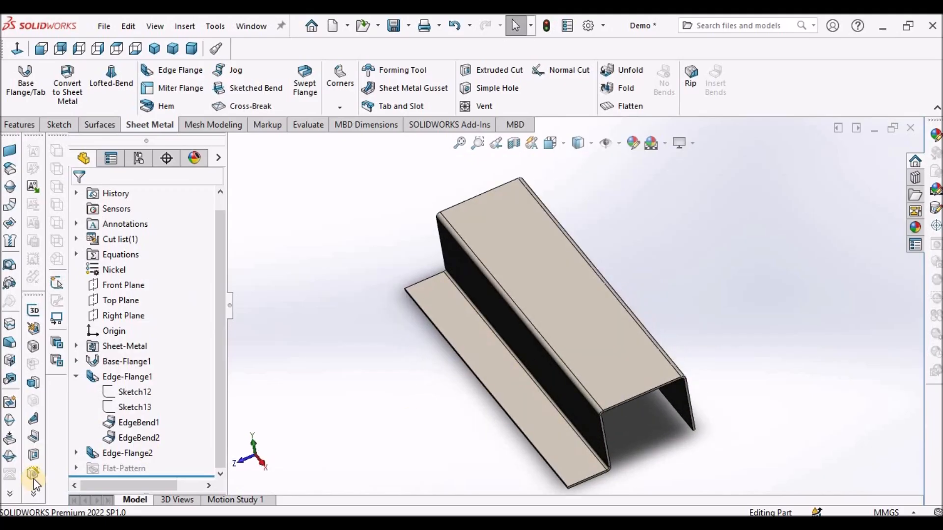
Edit the outward flange's profile sketch from the top view and shorten it to about 43 mm at the wall's right end
left_click(76, 453)
right_click(134, 451)
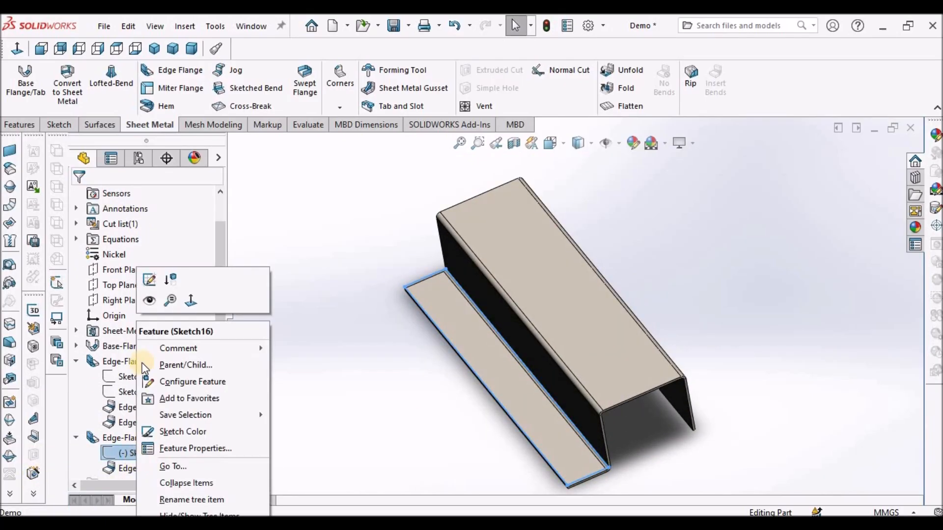
left_click(150, 281)
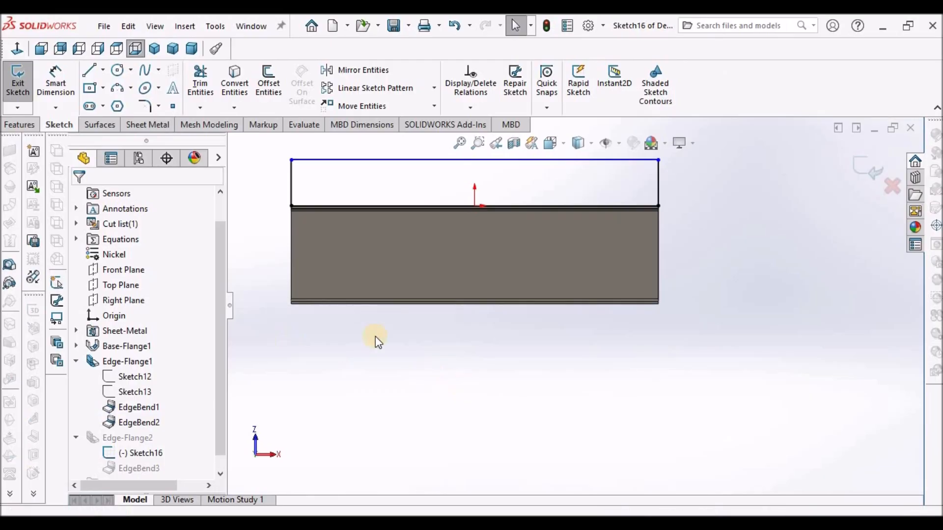
left_click(122, 49)
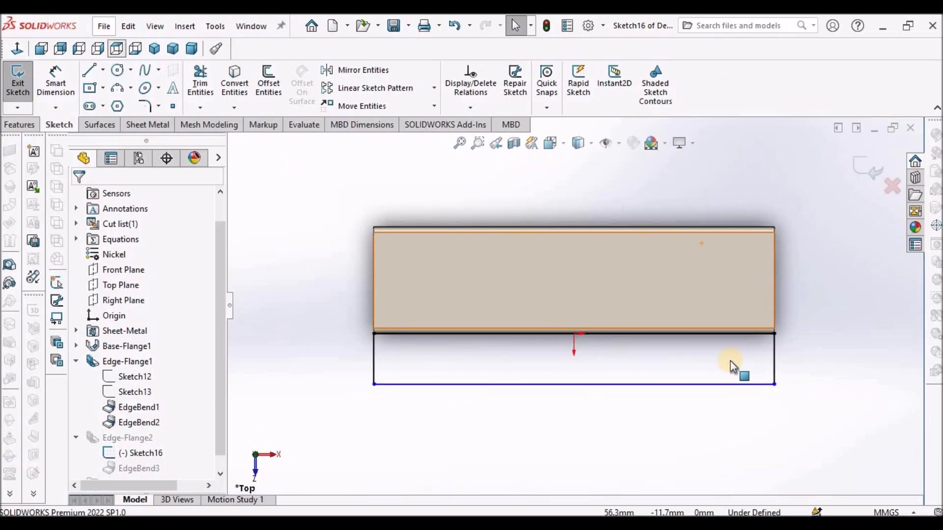
scroll(700, 342, "up", 2)
scroll(350, 311, "down", 4)
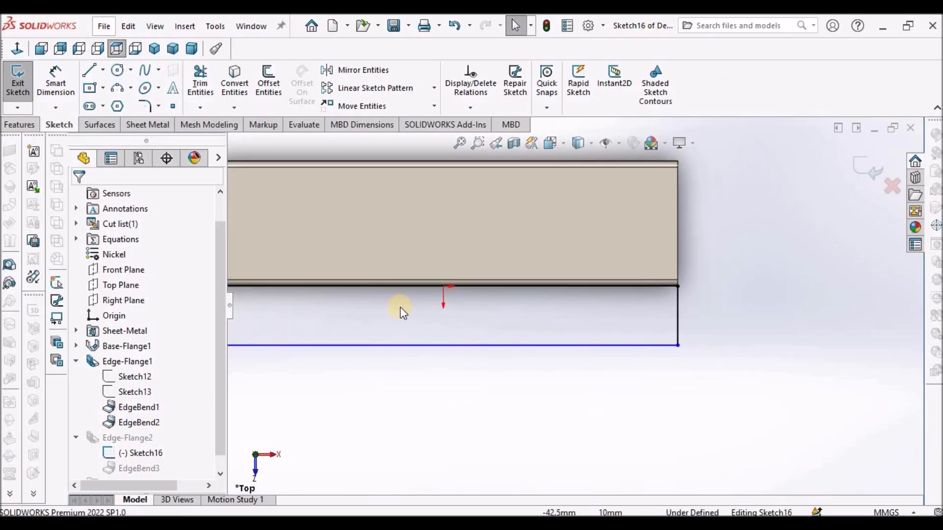
scroll(418, 315, "up", 3)
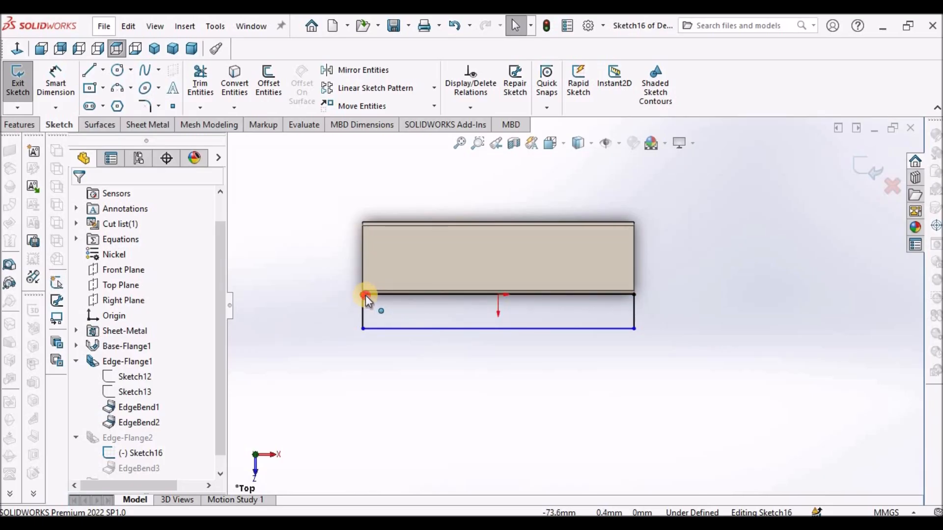
left_click_drag(365, 296, 555, 310)
left_click(632, 391)
scroll(540, 296, "down", 3)
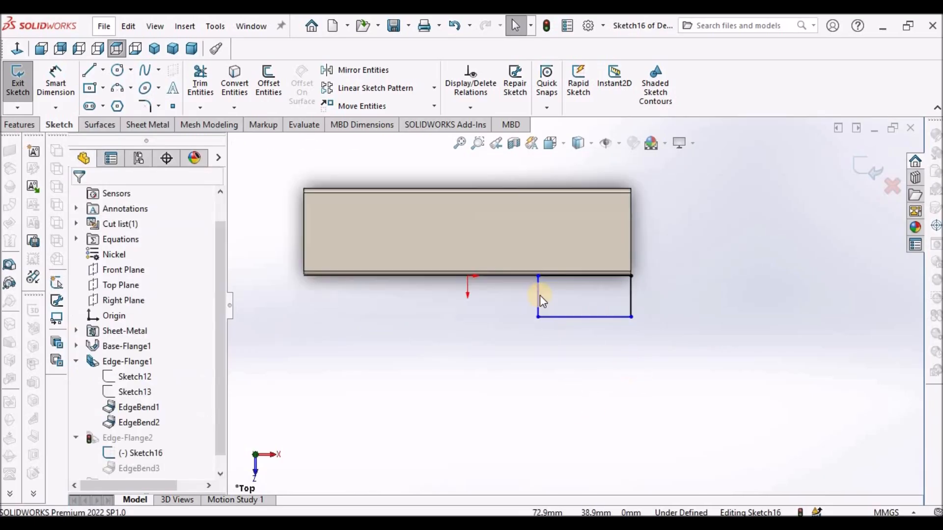
Delete the existing relations on the profile's two side lines
left_click(494, 258)
right_click(117, 246)
left_click(157, 255)
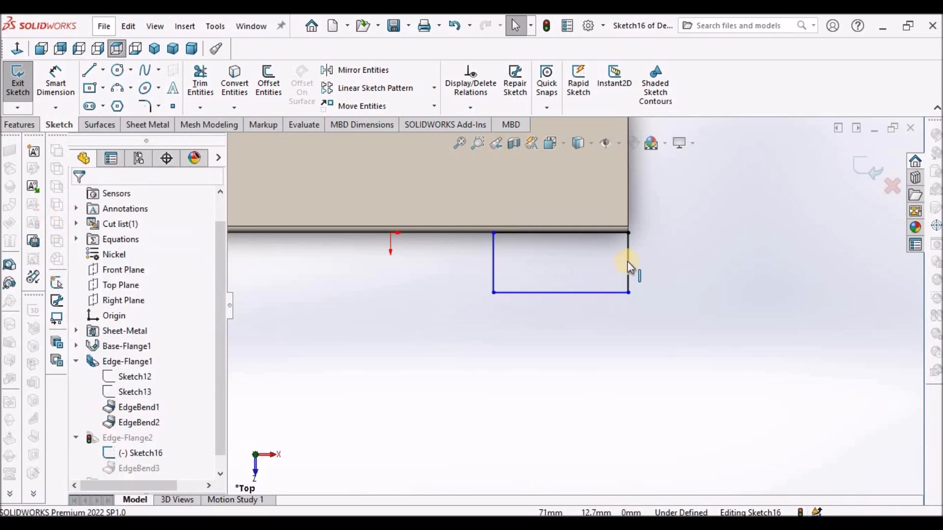
left_click(147, 245)
Pull both outer profile corners inward to form a trapezoid with an outer edge about 26 mm long
left_click(56, 81)
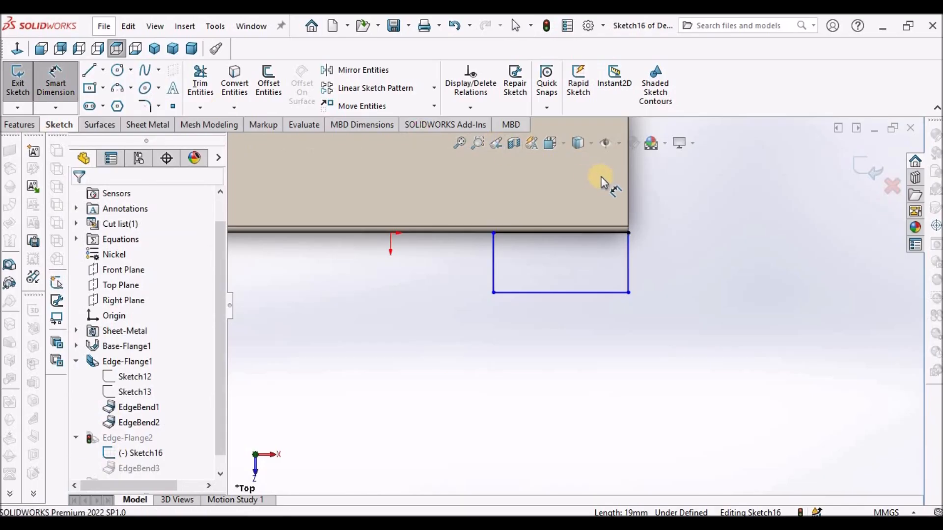
scroll(602, 177, "down", 2)
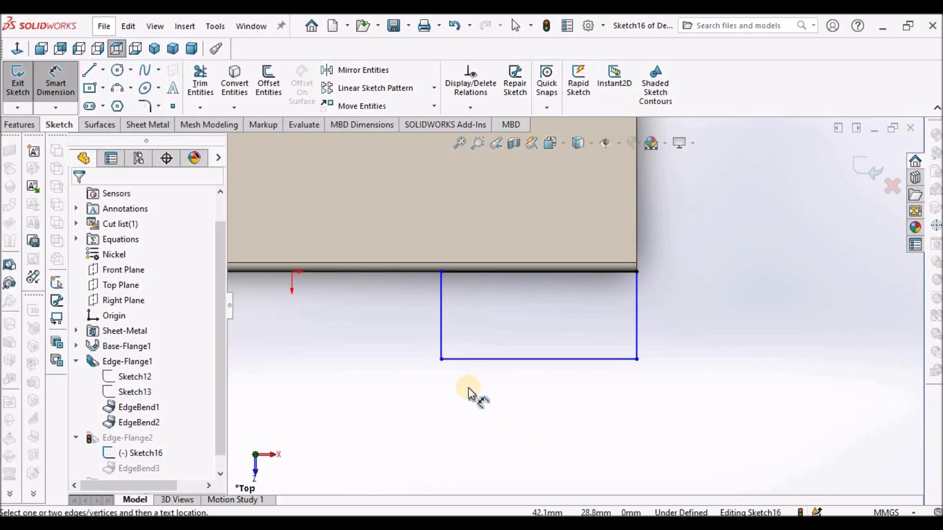
key("Escape")
left_click_drag(440, 363, 477, 364)
left_click(637, 364)
left_click_drag(639, 366, 595, 363)
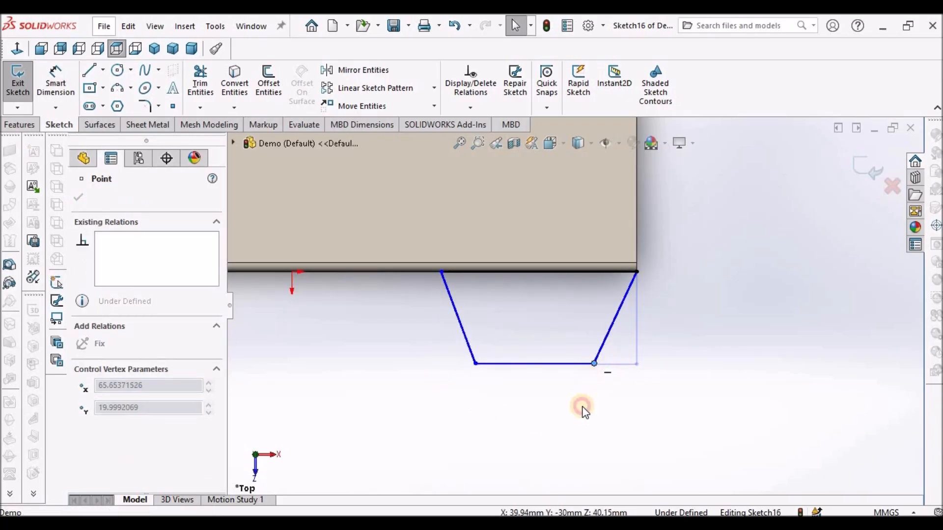
left_click(606, 415)
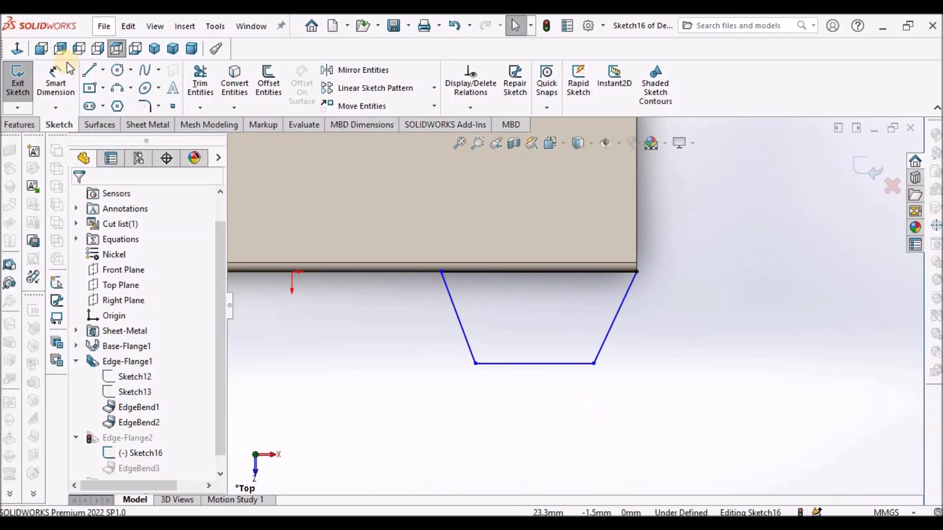
Sketch a centerline joining the midpoints of the trapezoid's two parallel edges and make it vertical
left_click(103, 70)
left_click(129, 103)
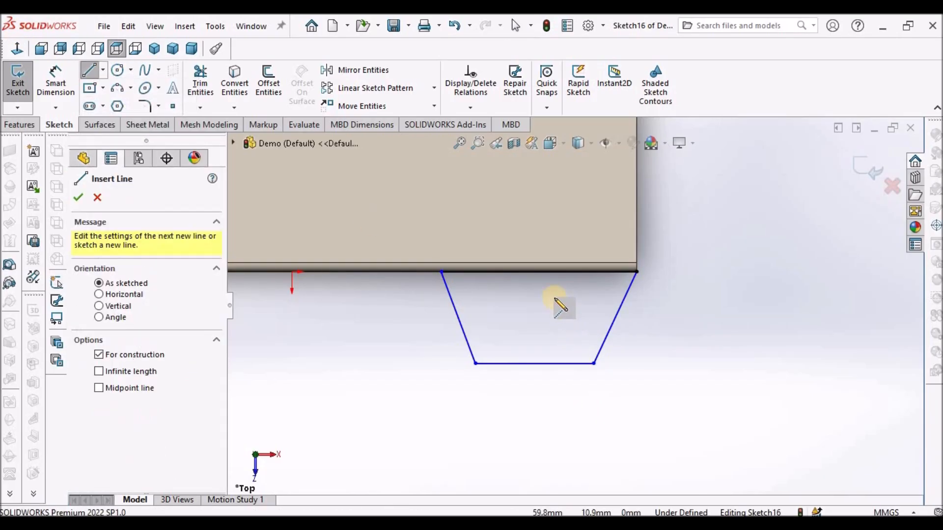
left_click(538, 272)
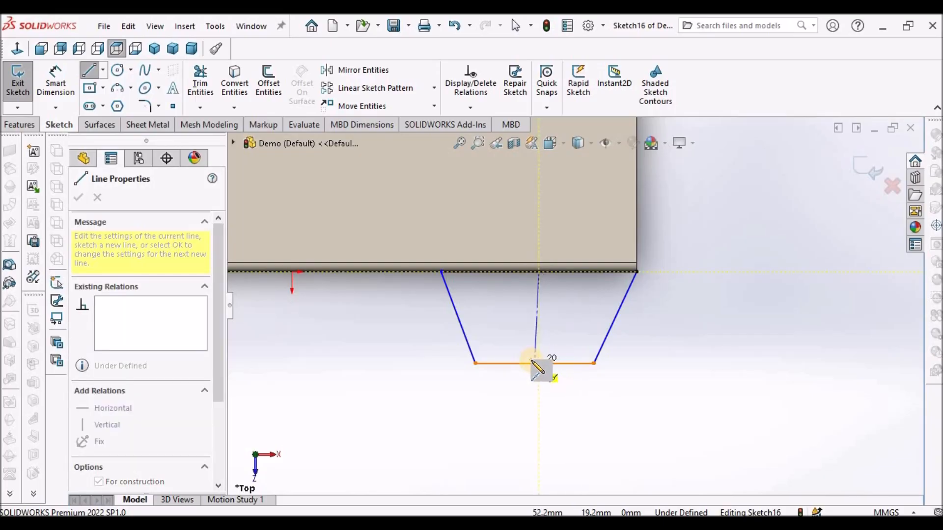
left_click(535, 364)
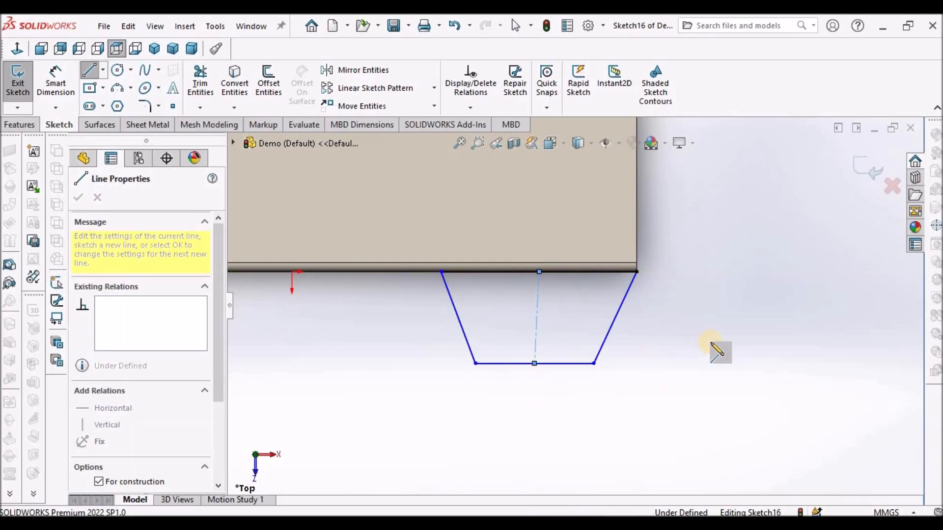
key("Escape")
scroll(509, 321, "down", 3)
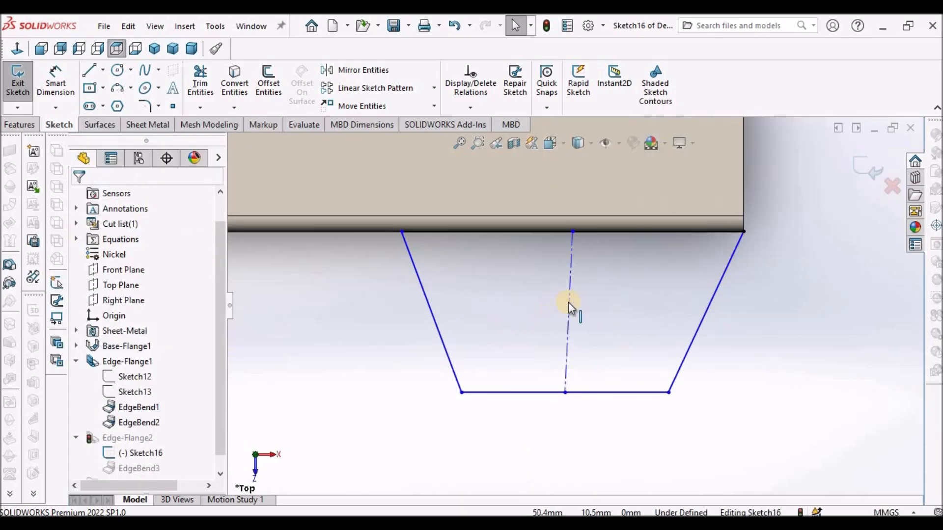
left_click(569, 300)
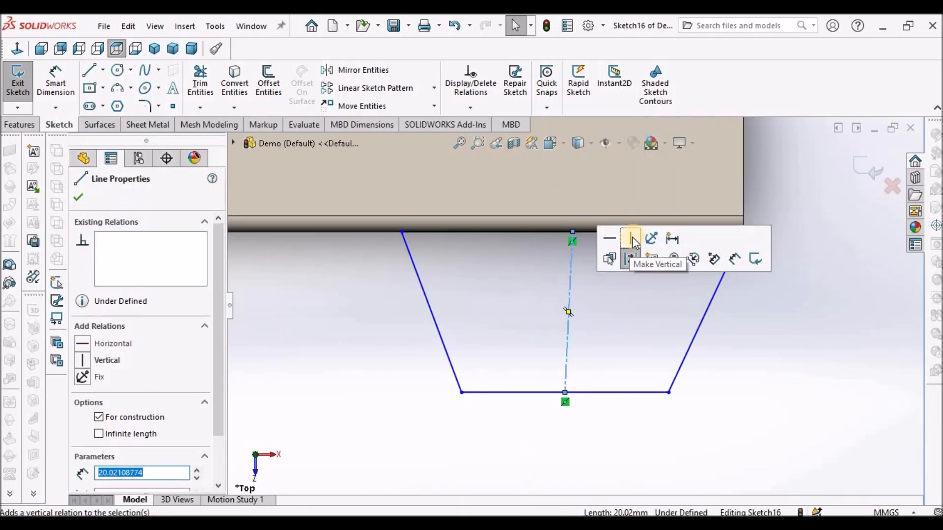
left_click(632, 240)
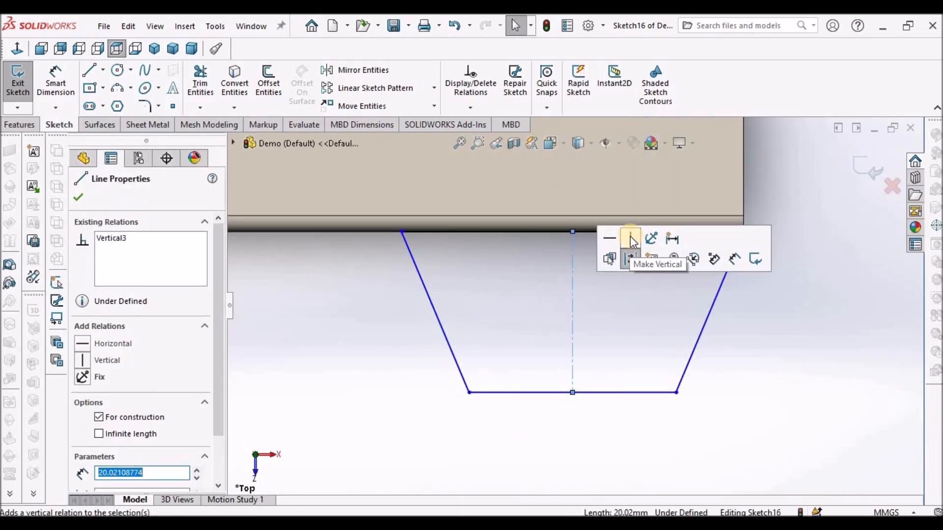
left_click(617, 355)
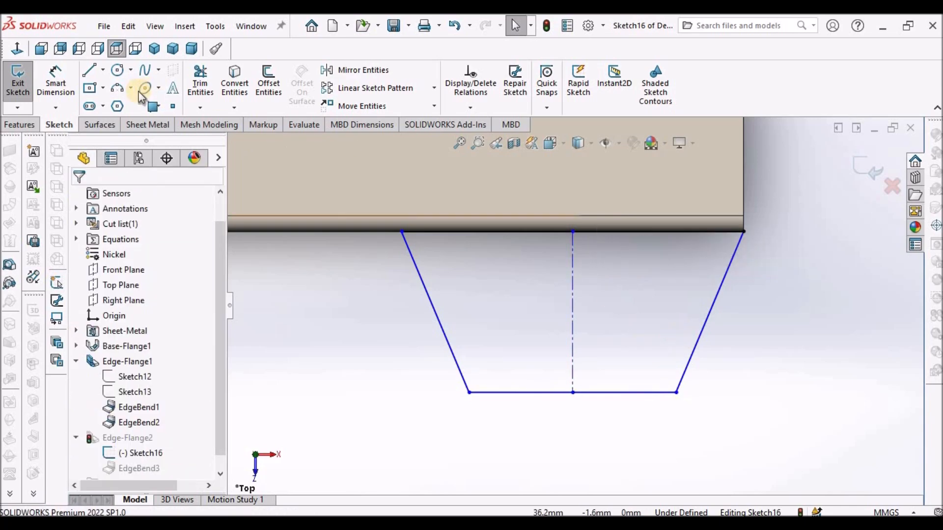
Dimension the trapezoid's height between its two parallel edges as 40 mm
left_click(55, 81)
key("z")
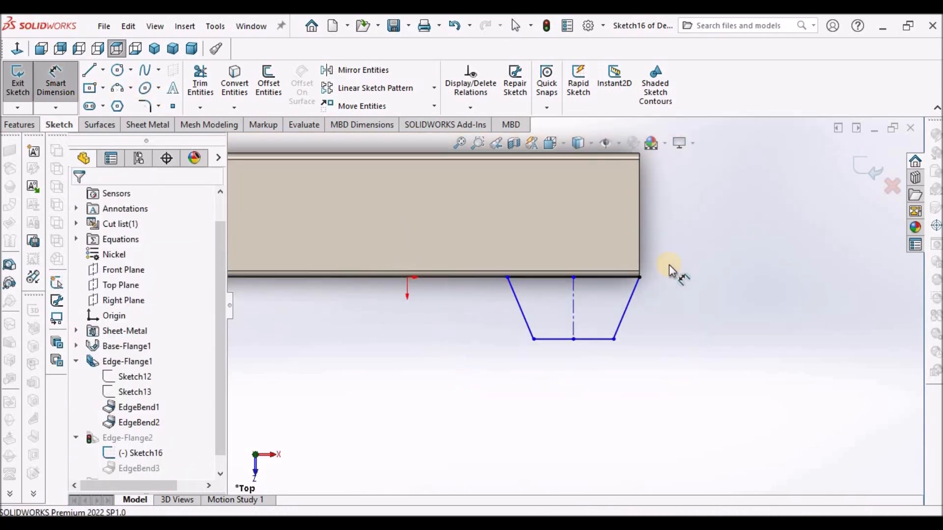
left_click(609, 278)
left_click(598, 337)
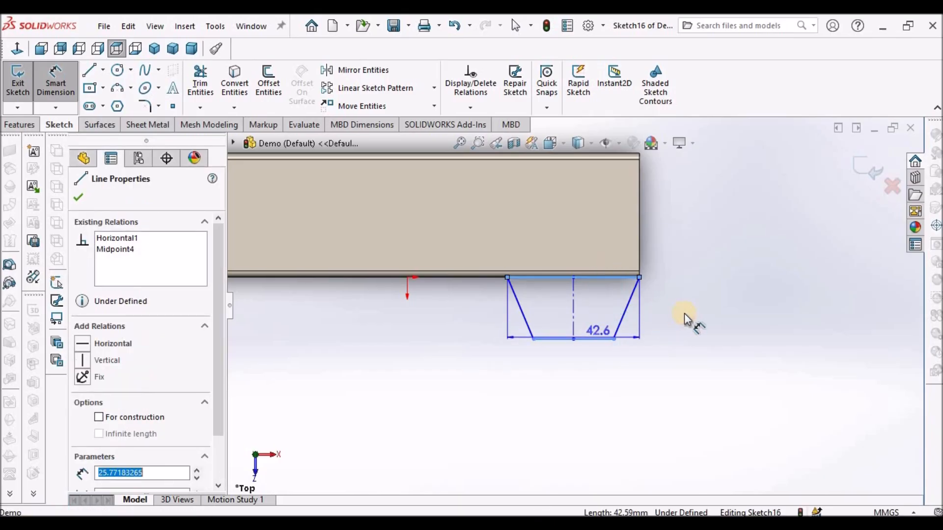
left_click(684, 317)
type("40")
key("Return")
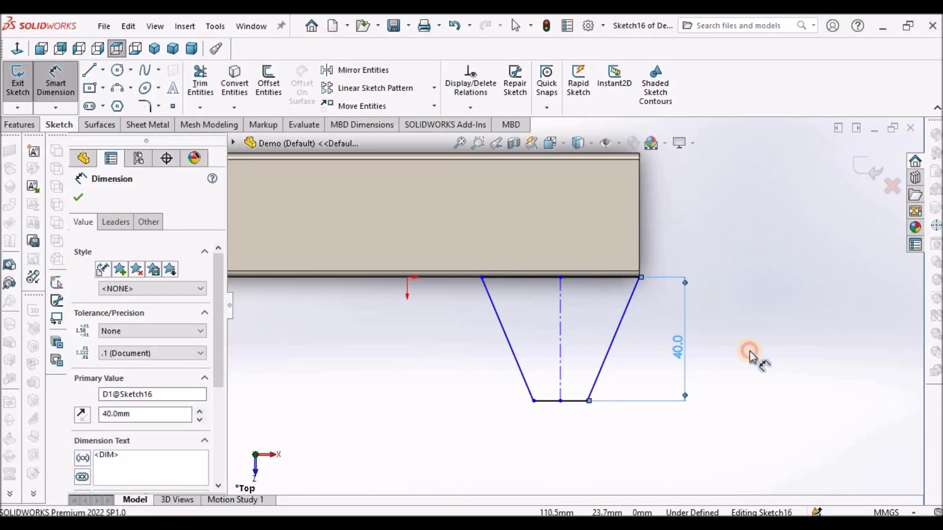
left_click(750, 353)
Dimension the trapezoid's short outer edge as 20 mm
left_click(570, 402)
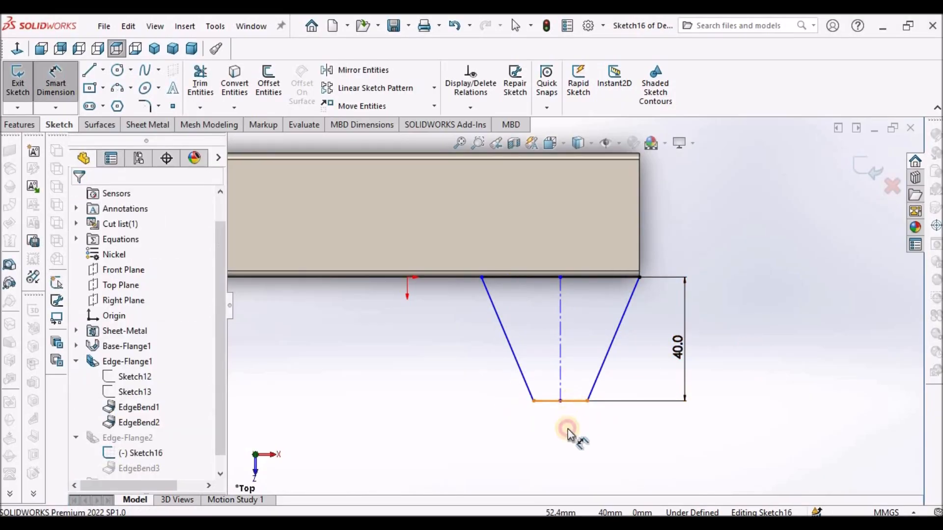
left_click(569, 432)
type("20")
key("Return")
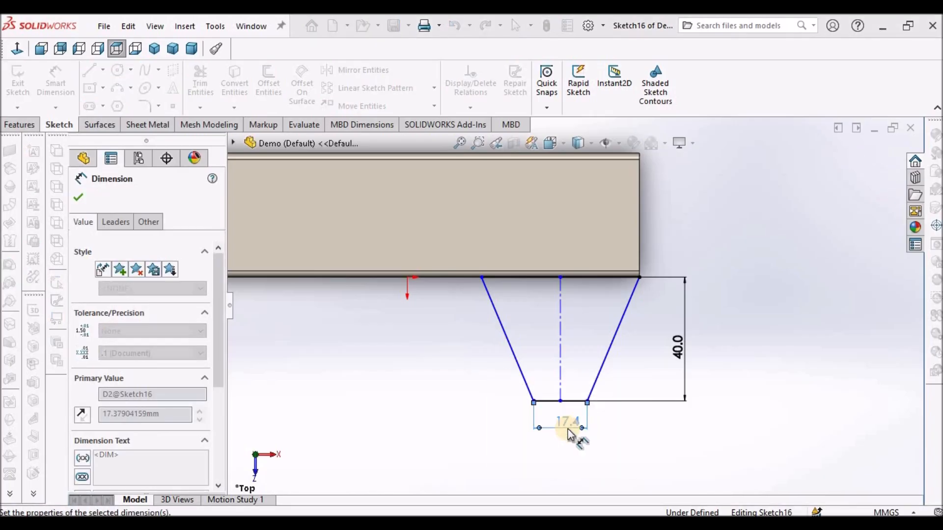
left_click(640, 426)
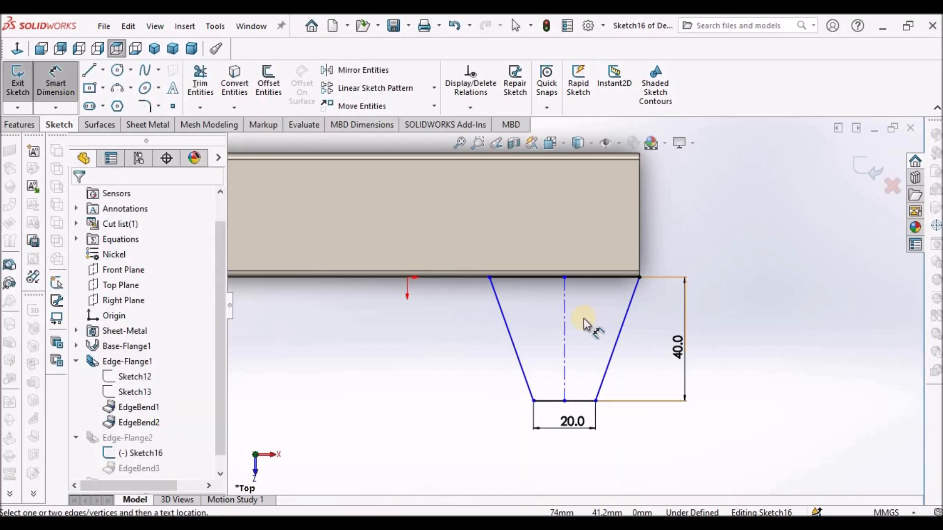
Dimension the trapezoid's long edge along the wall as 55 mm
left_click(590, 278)
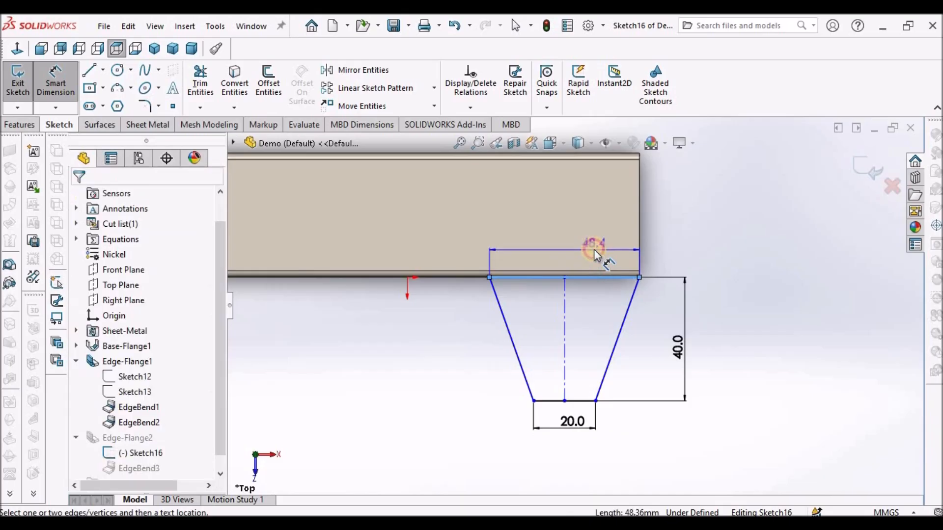
left_click(594, 250)
type("55")
key("Return")
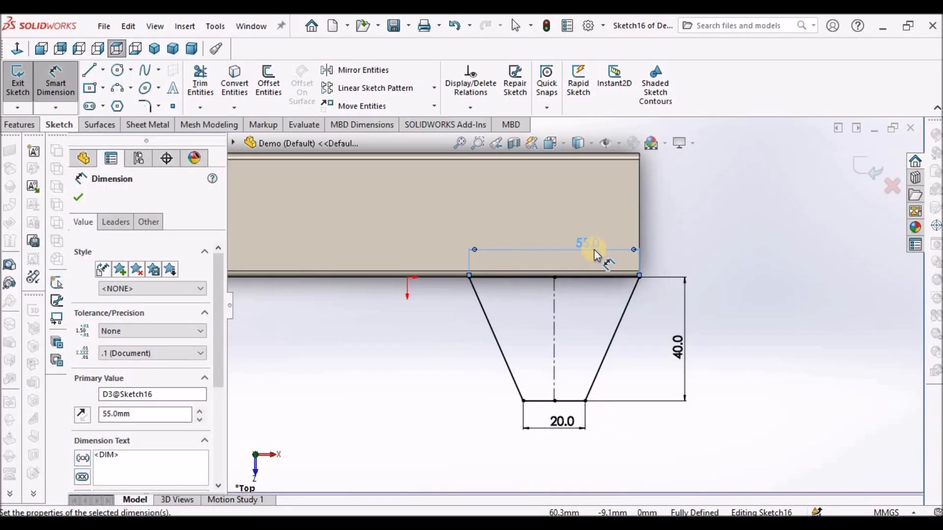
left_click(769, 211)
scroll(741, 208, "up", 4)
mouse_move(707, 241)
middle_mouse_down()
mouse_move(688, 181)
mouse_move(638, 183)
mouse_move(722, 221)
mouse_move(514, 316)
mouse_move(533, 322)
mouse_move(499, 242)
mouse_move(508, 334)
mouse_move(532, 337)
mouse_move(452, 280)
middle_mouse_up()
scroll(498, 276, "down", 5)
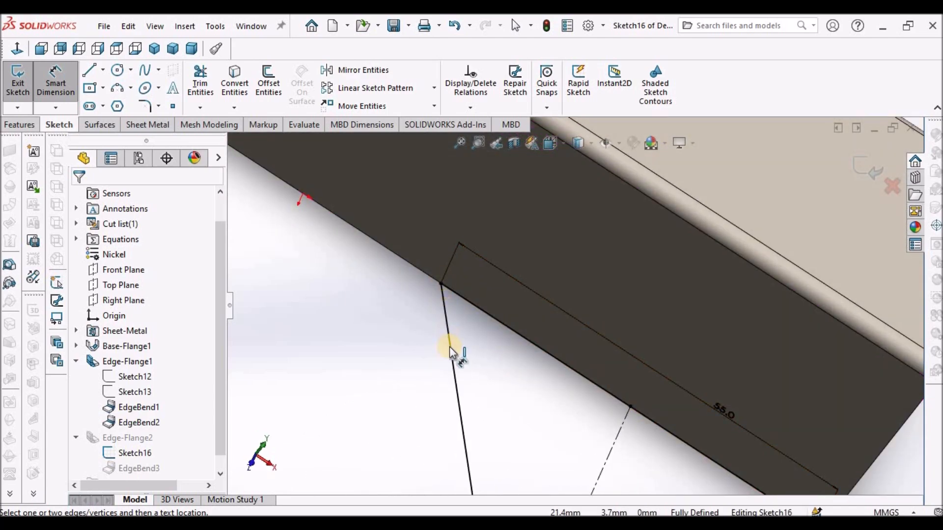
Finish the trapezoidal profile sketch to build the outward edge flange on the side wall
scroll(480, 406, "up", 6)
mouse_move(541, 375)
middle_mouse_down()
mouse_move(510, 332)
mouse_move(505, 297)
mouse_move(532, 322)
mouse_move(556, 309)
mouse_move(579, 352)
middle_mouse_up()
scroll(575, 324, "down", 3)
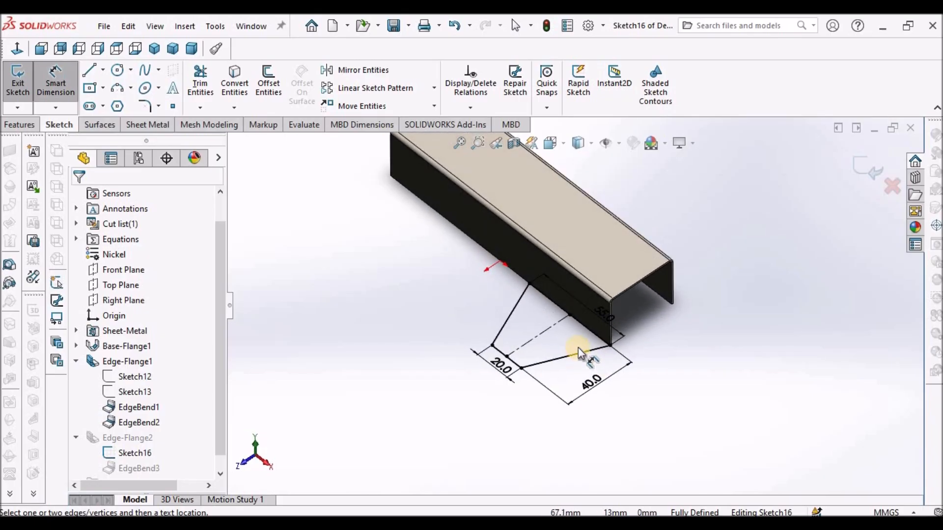
left_click(856, 170)
middle_click_drag(499, 362, 623, 240)
scroll(642, 334, "down", 9)
left_click(618, 275)
middle_click_drag(618, 275, 571, 402)
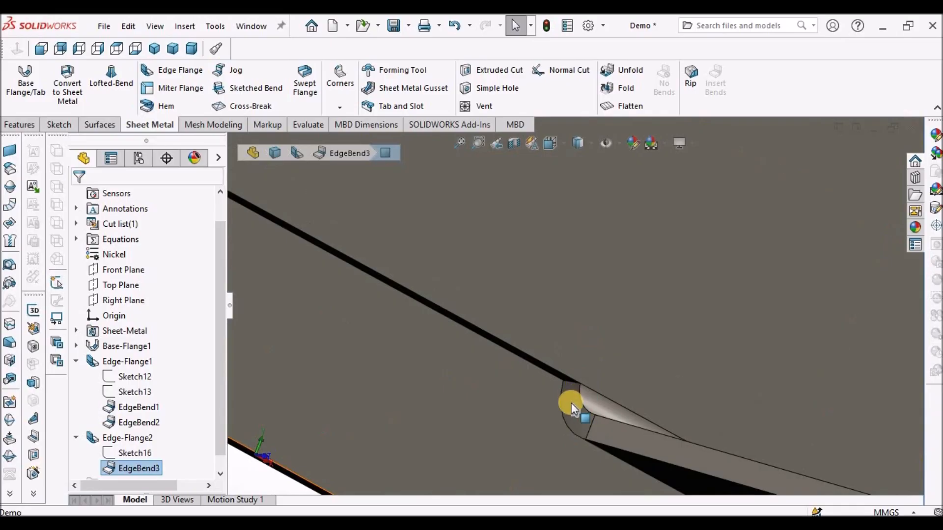
Edit the trapezoidal edge flange and set its flange position to Material Inside
left_click(571, 404)
left_click(119, 438)
right_click(119, 438)
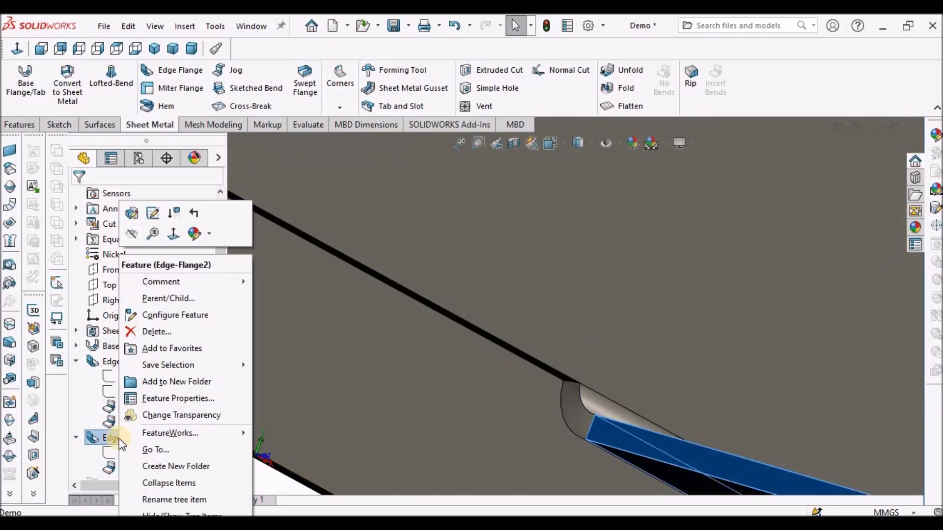
left_click(132, 214)
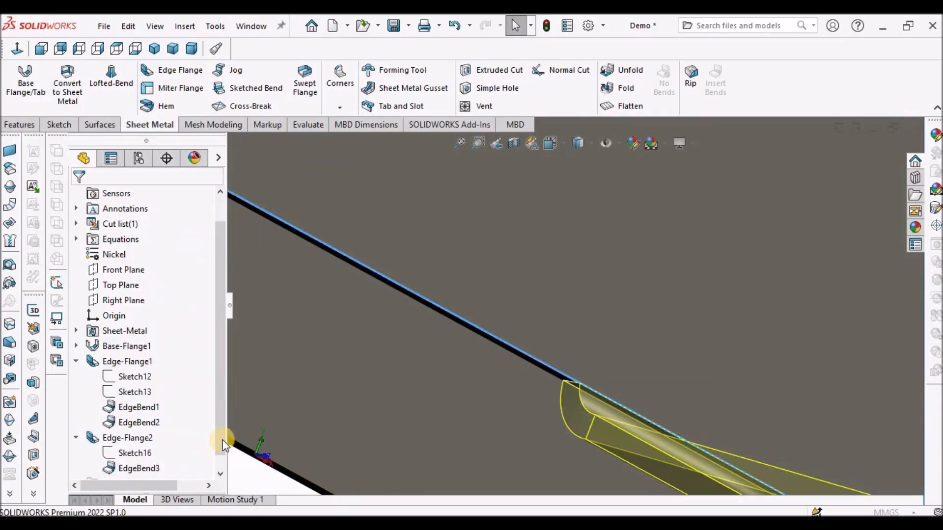
scroll(217, 435, "down", 2)
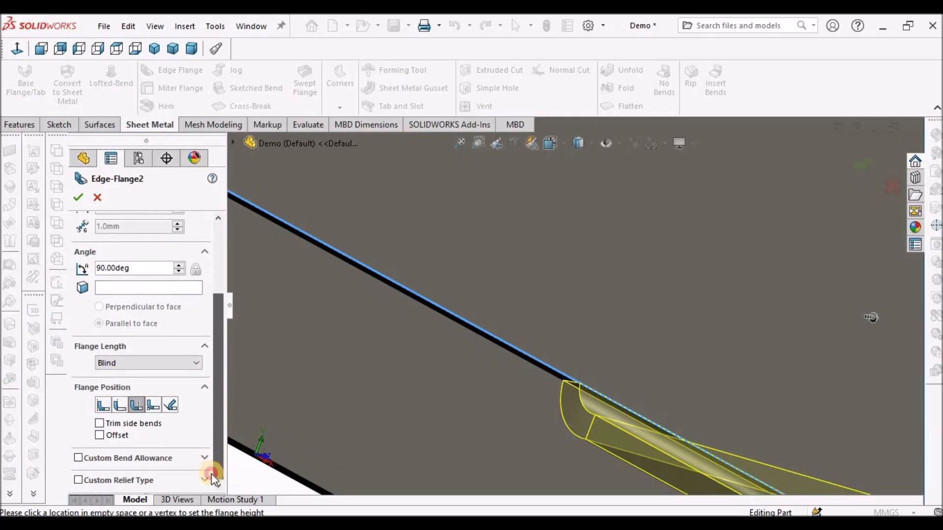
left_click(103, 405)
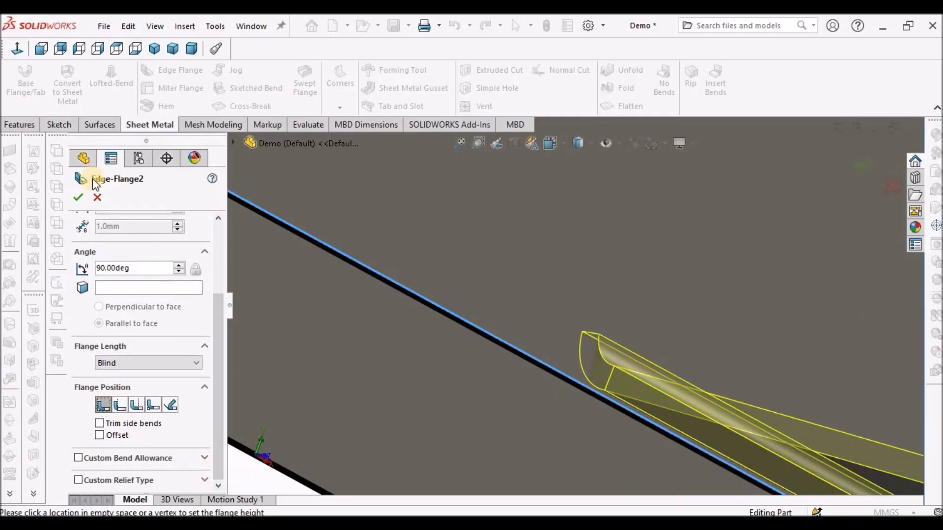
right_click(768, 318)
Flatten the part, examine the corner where the trapezoidal flange meets the wall, and return it to the folded state
middle_click_drag(762, 320, 612, 376)
scroll(677, 254, "down", 3)
scroll(594, 319, "up", 5)
scroll(576, 344, "down", 5)
scroll(575, 344, "down", 2)
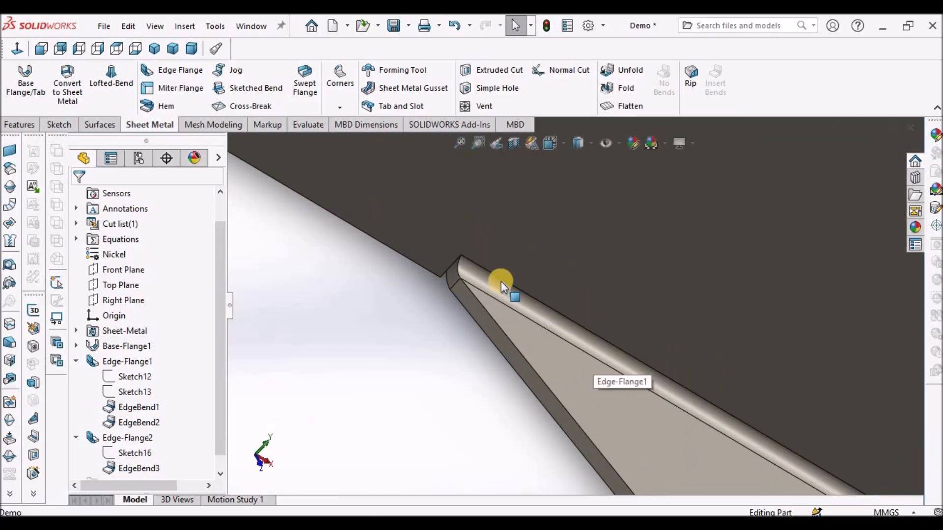
left_click(626, 106)
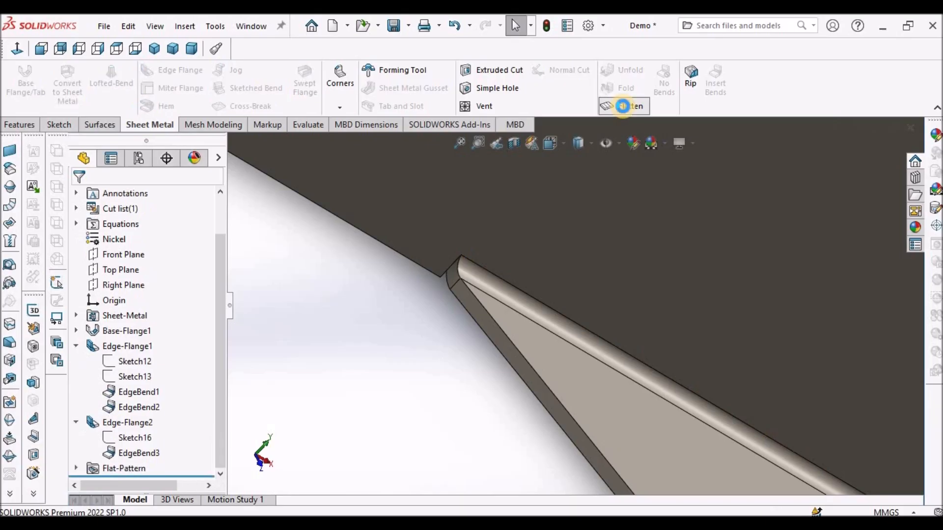
scroll(712, 324, "up", 6)
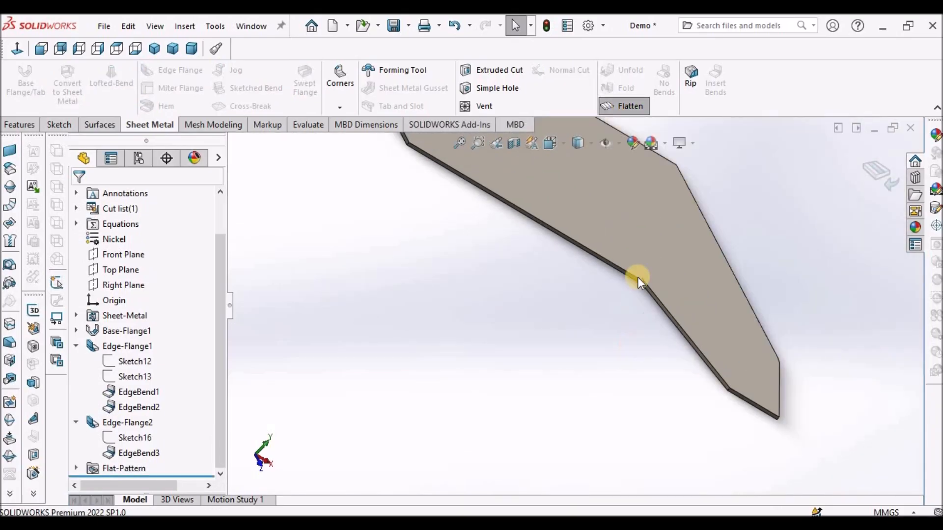
scroll(638, 277, "down", 4)
scroll(589, 311, "down", 2)
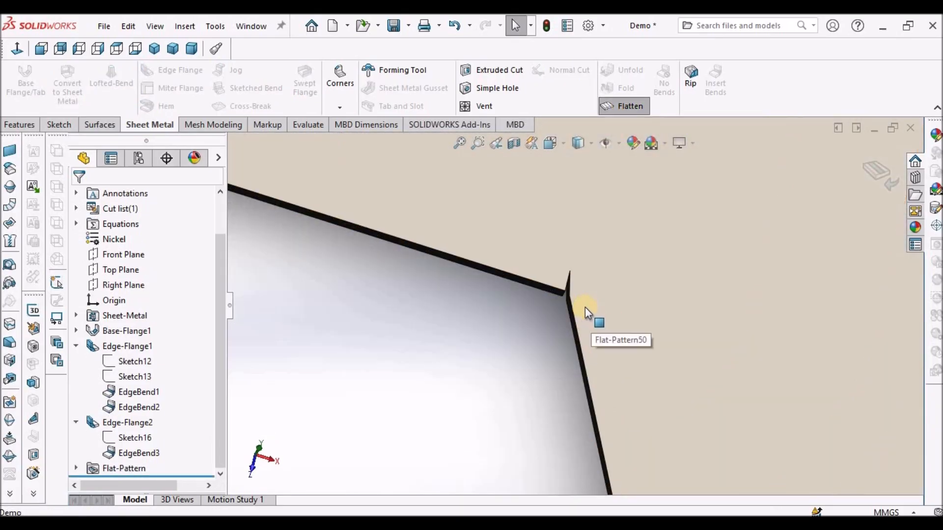
scroll(585, 307, "down", 4)
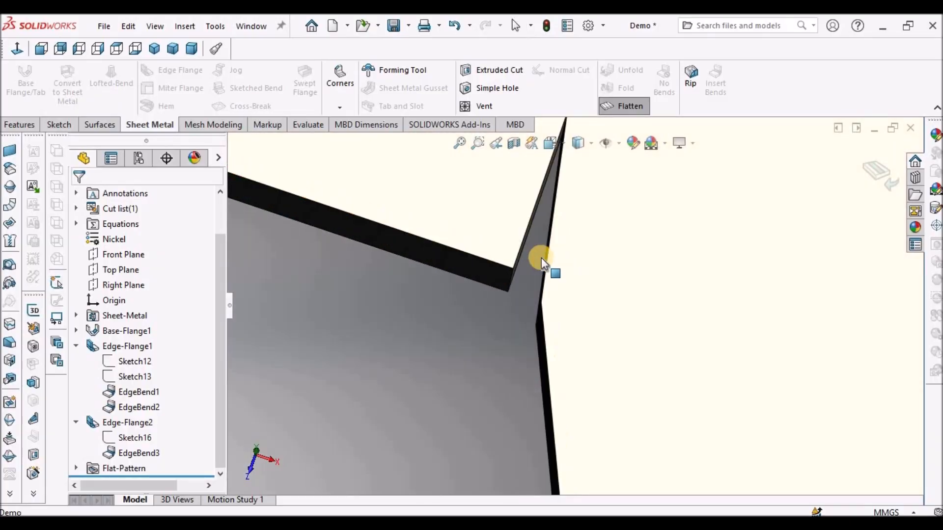
scroll(544, 263, "down", 1)
scroll(543, 273, "up", 5)
middle_click_drag(543, 273, 561, 214)
left_click(617, 107)
Edit the trapezoidal edge flange and set its flange position to Bend Outside
left_click(144, 425)
right_click(144, 425)
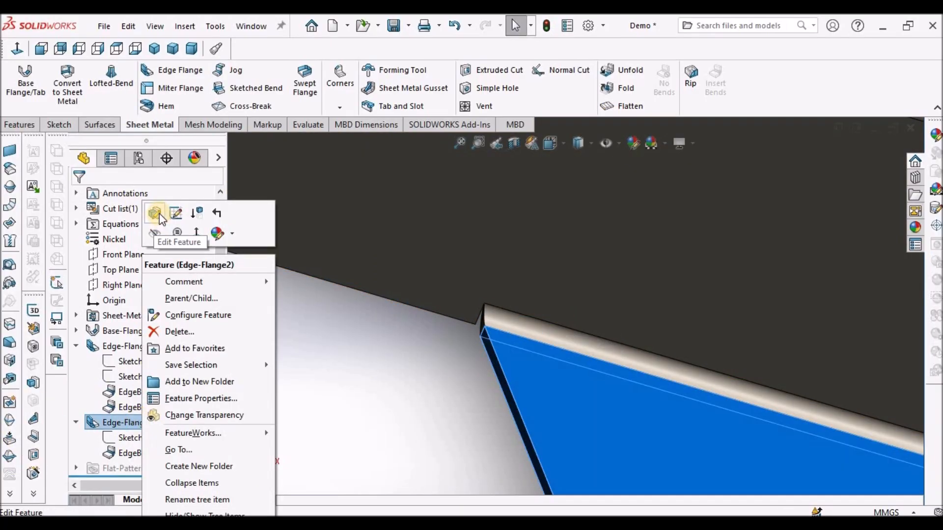
key("Escape")
left_click_drag(217, 396, 217, 467)
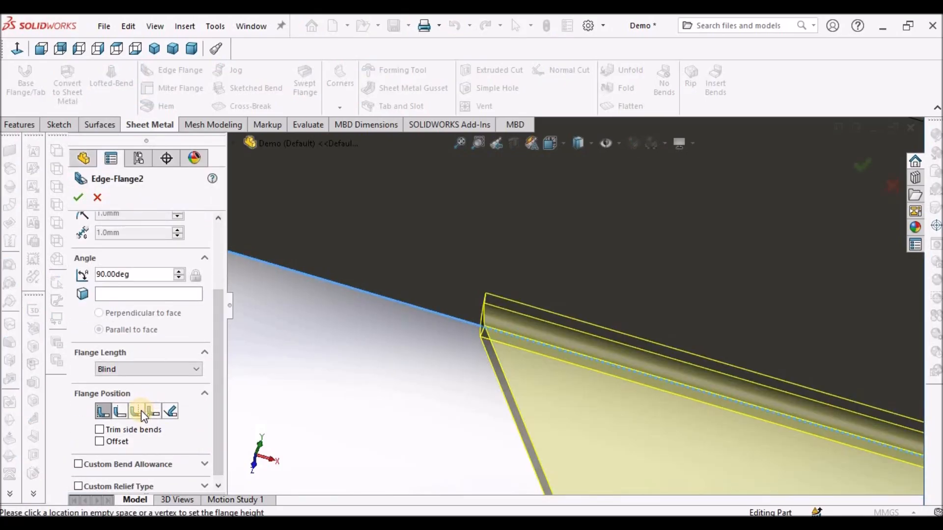
left_click(139, 411)
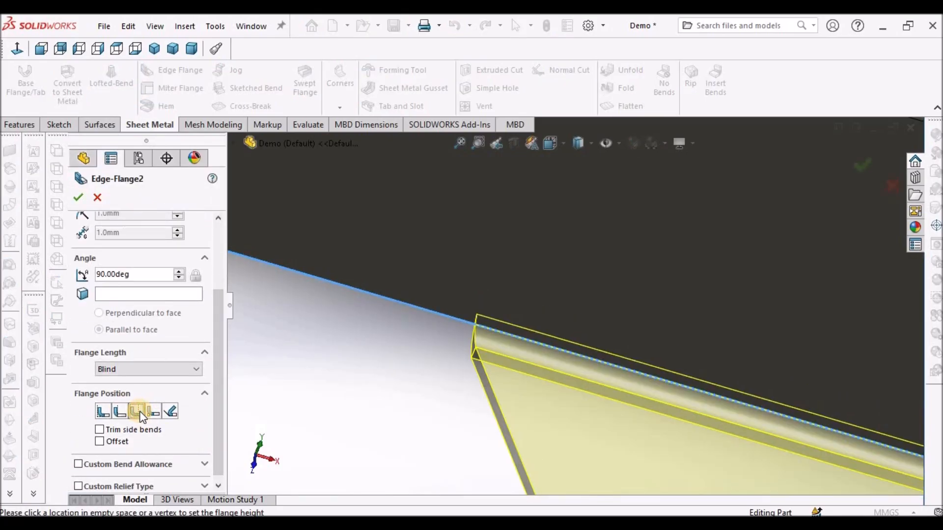
left_click(78, 198)
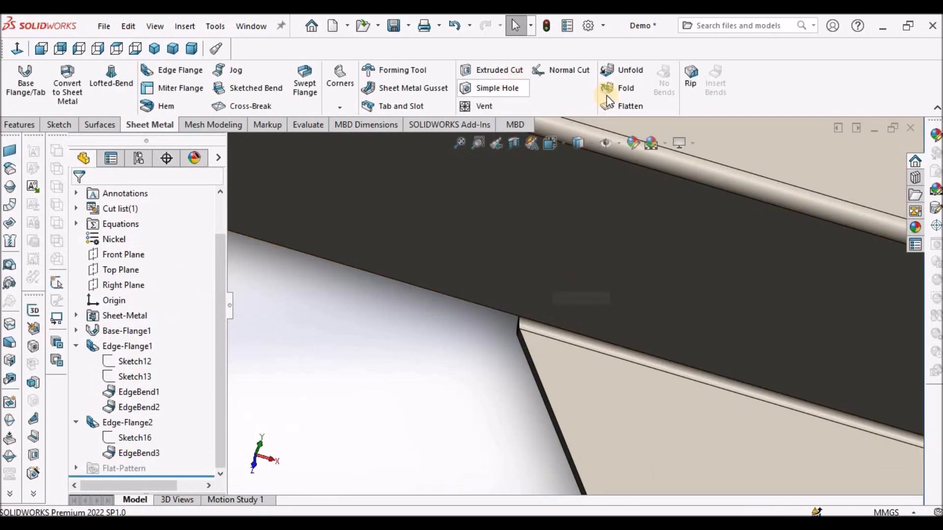
Flatten the bracket again, inspect the bend-end edge of the repositioned trapezoidal flange, and fold the part back
left_click(610, 102)
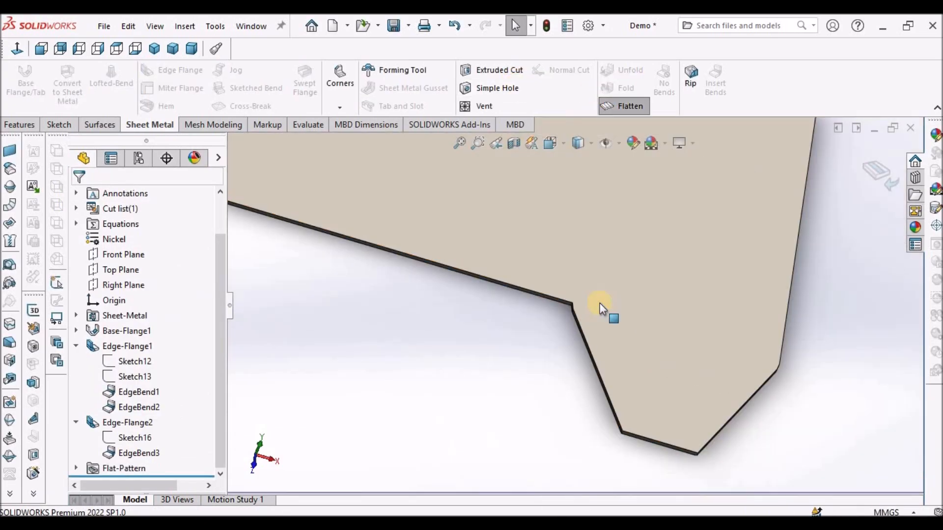
scroll(580, 313, "down", 5)
scroll(493, 284, "down", 3)
middle_click_drag(493, 286, 448, 341)
scroll(462, 317, "down", 7)
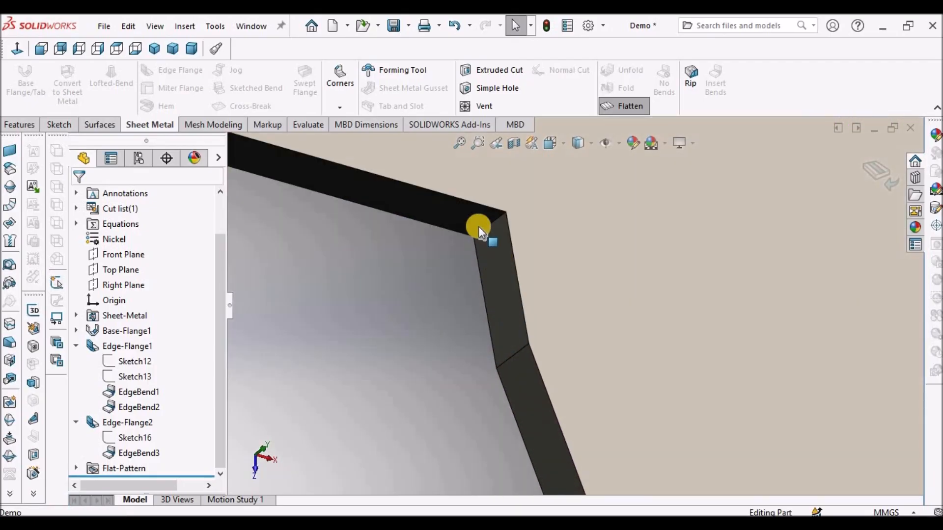
left_click(489, 224)
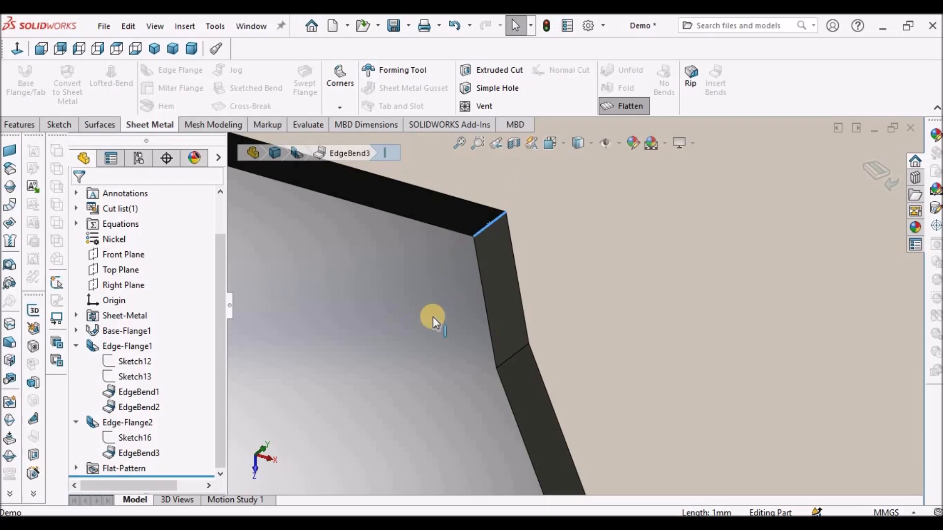
scroll(433, 319, "up", 4)
key("Escape")
scroll(431, 320, "up", 3)
left_click(635, 110)
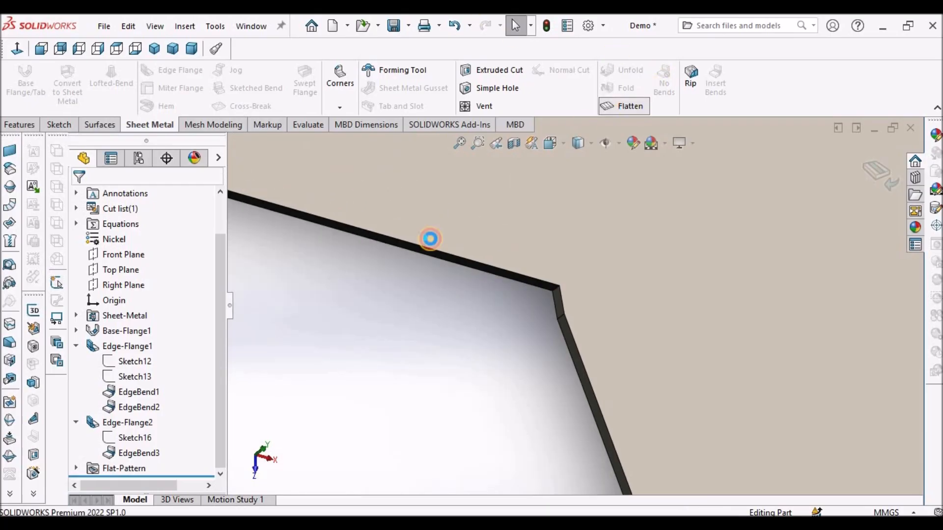
Mirror the trapezoidal edge flange about the Right Plane to the other end of the same wall
scroll(563, 316, "up", 4)
middle_click_drag(563, 316, 471, 257)
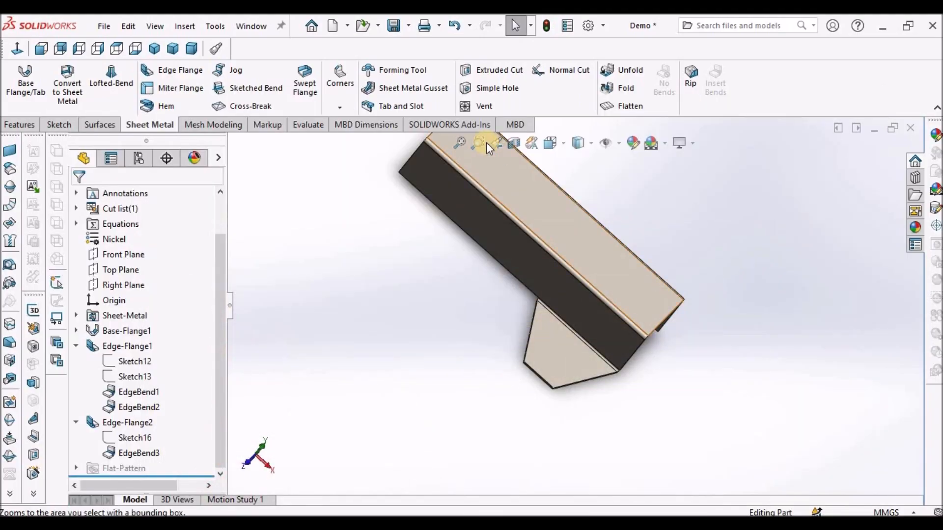
scroll(655, 211, "up", 2)
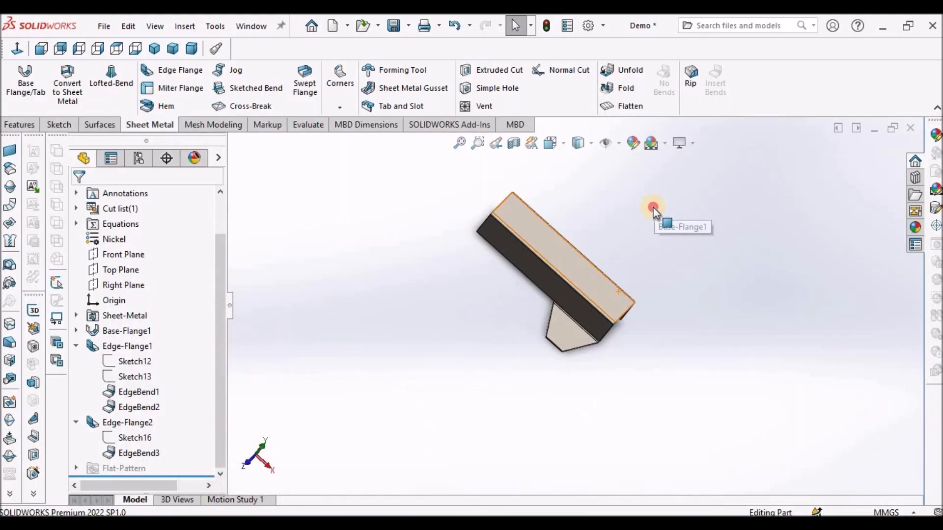
middle_click_drag(594, 188, 582, 171)
scroll(597, 242, "down", 2)
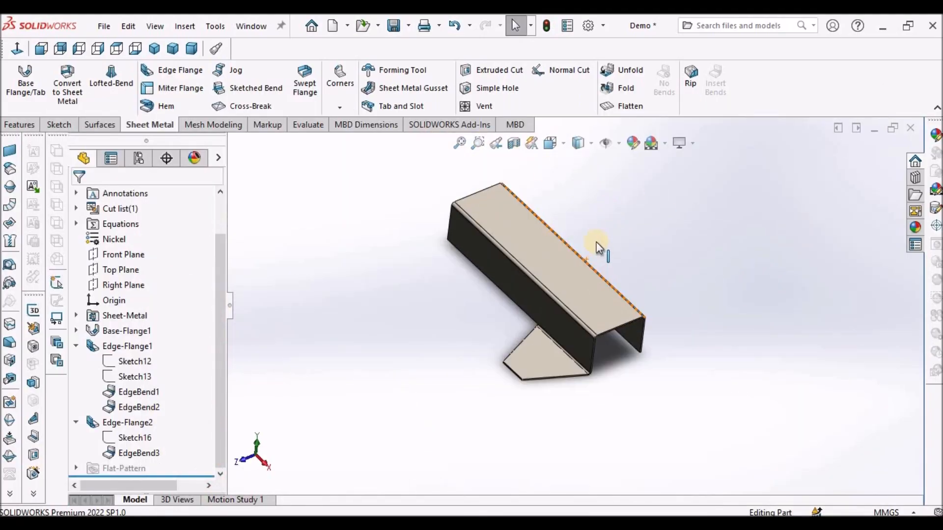
scroll(596, 246, "down", 2)
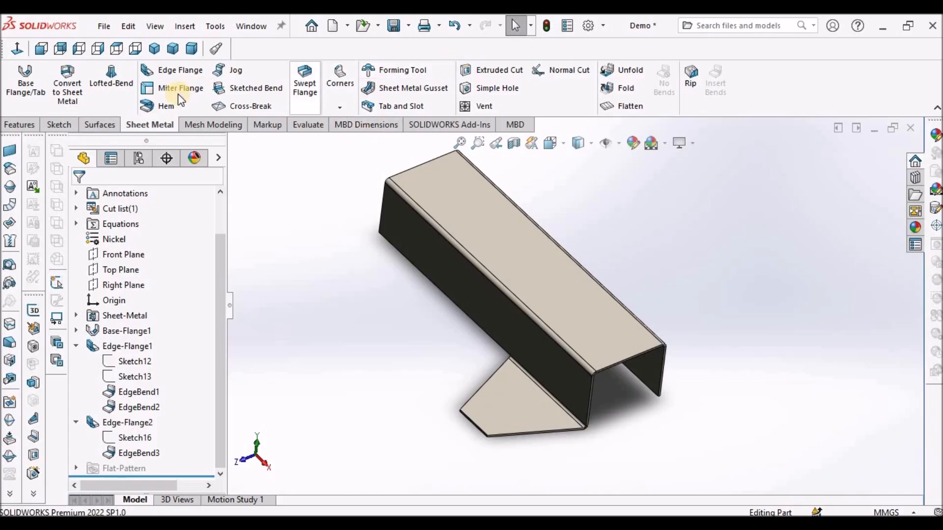
left_click(18, 125)
left_click(411, 109)
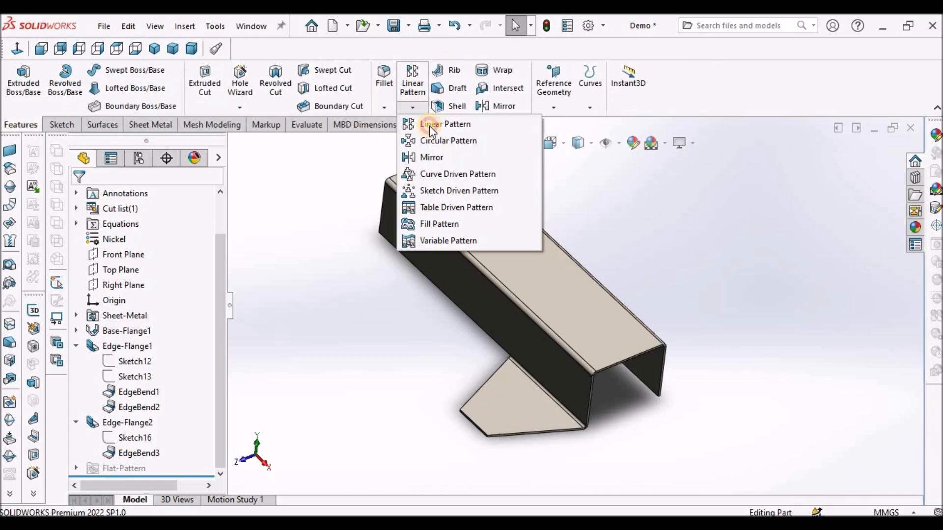
left_click(429, 155)
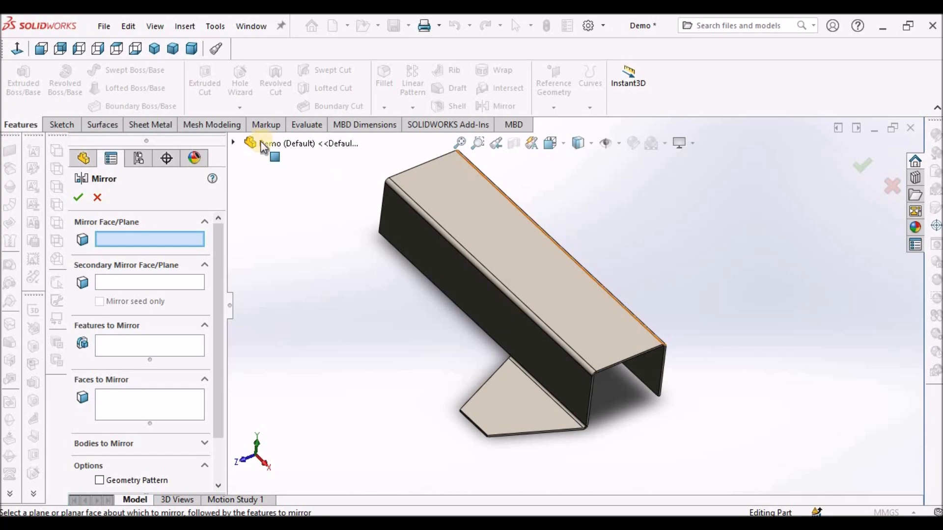
left_click(232, 144)
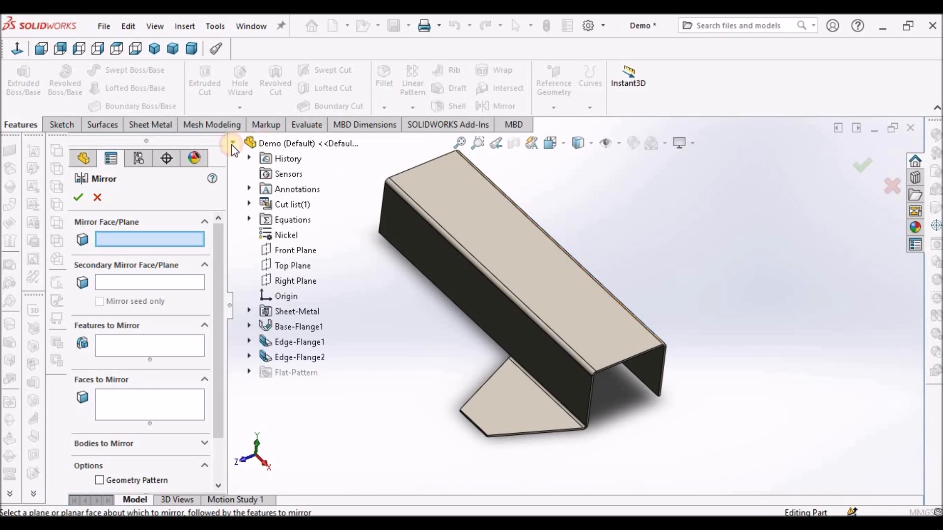
left_click(293, 281)
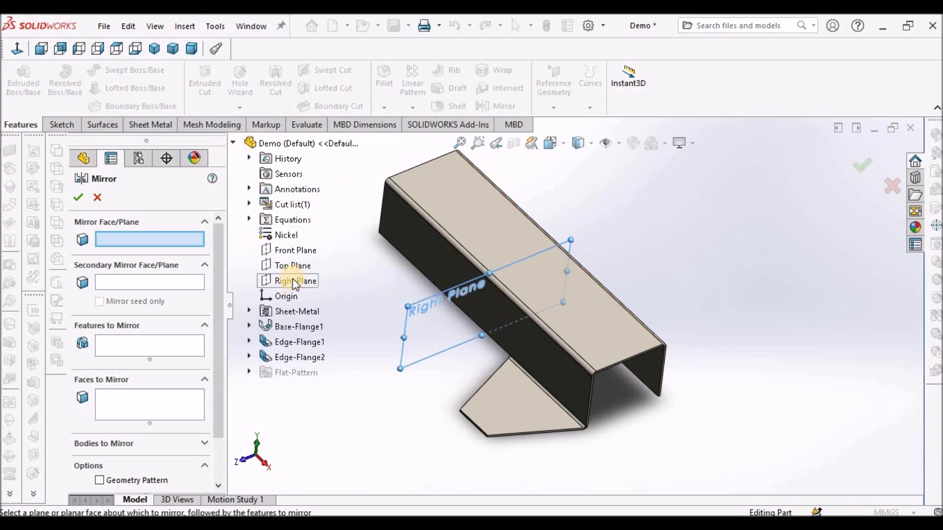
left_click(132, 346)
left_click(534, 411)
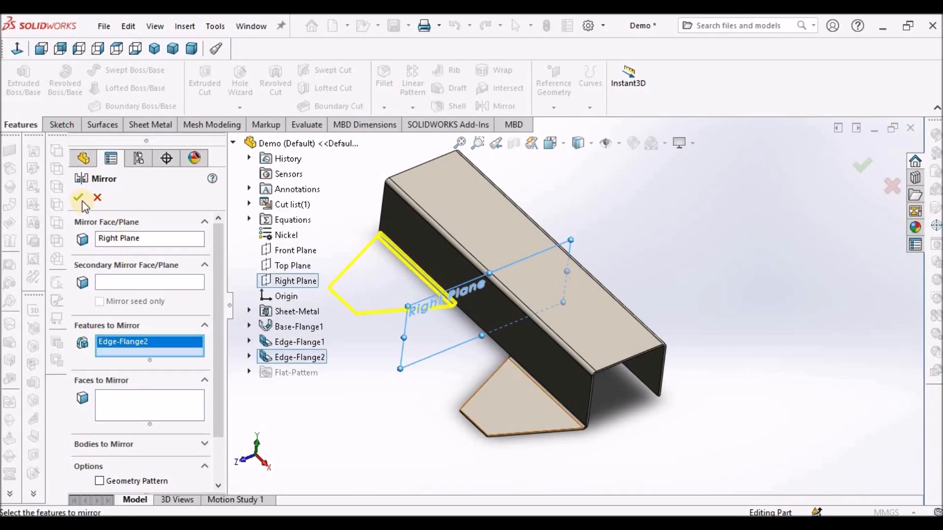
left_click(347, 379)
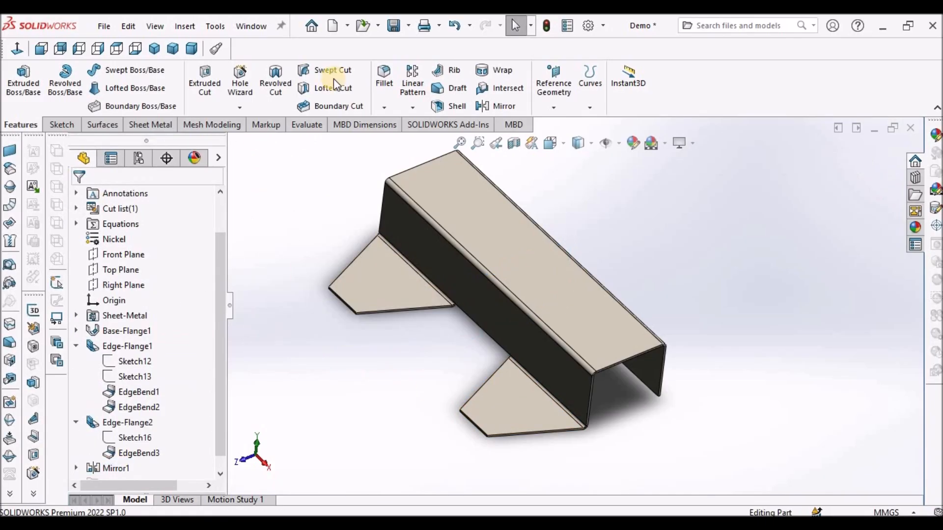
Mirror Edge-Flange2 and Mirror1 about the Front Plane onto the opposite side wall
left_click(413, 106)
left_click(426, 157)
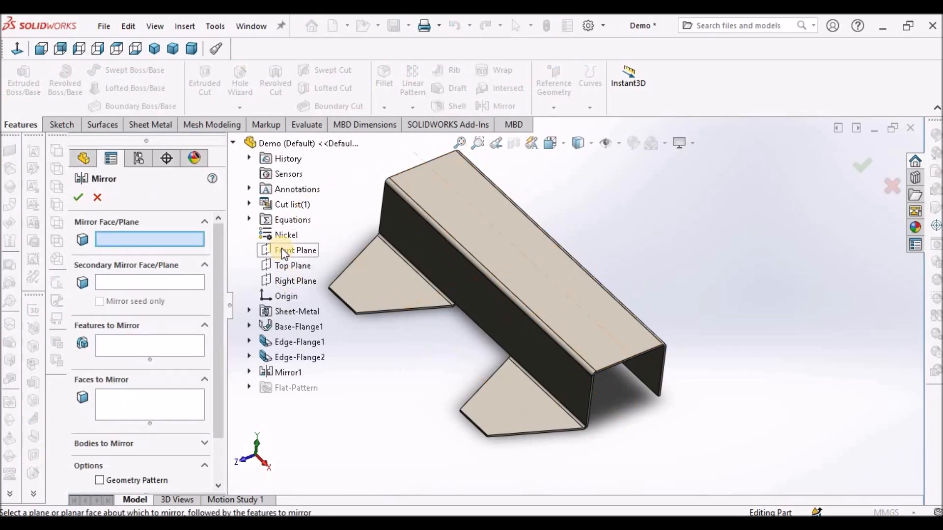
left_click(282, 250)
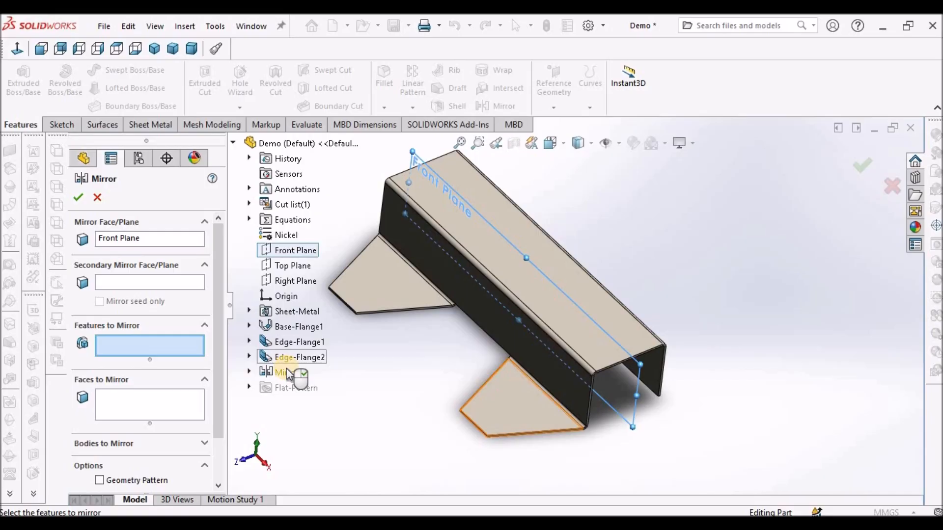
left_click(289, 371)
left_click(289, 372)
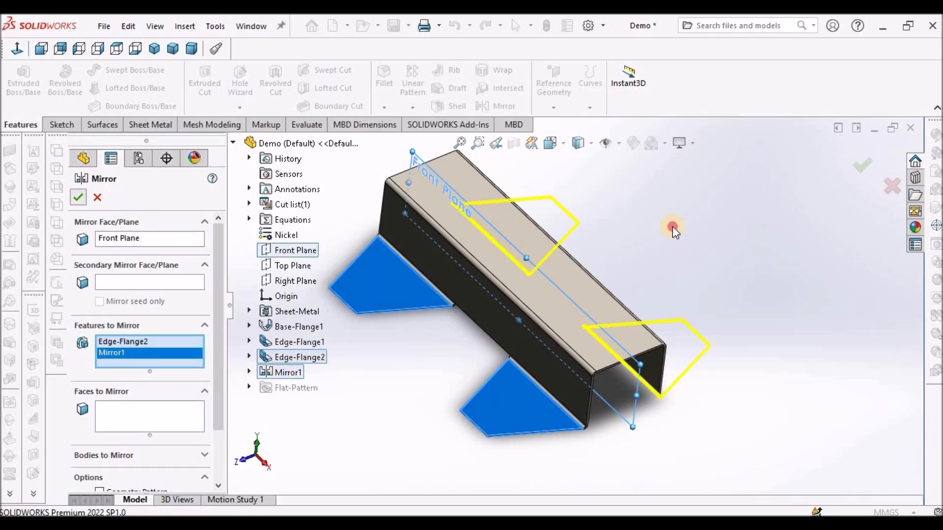
Start a sketch on the outer face of the side wall
scroll(673, 229, "up", 4)
scroll(624, 277, "down", 3)
middle_click_drag(622, 276, 665, 260)
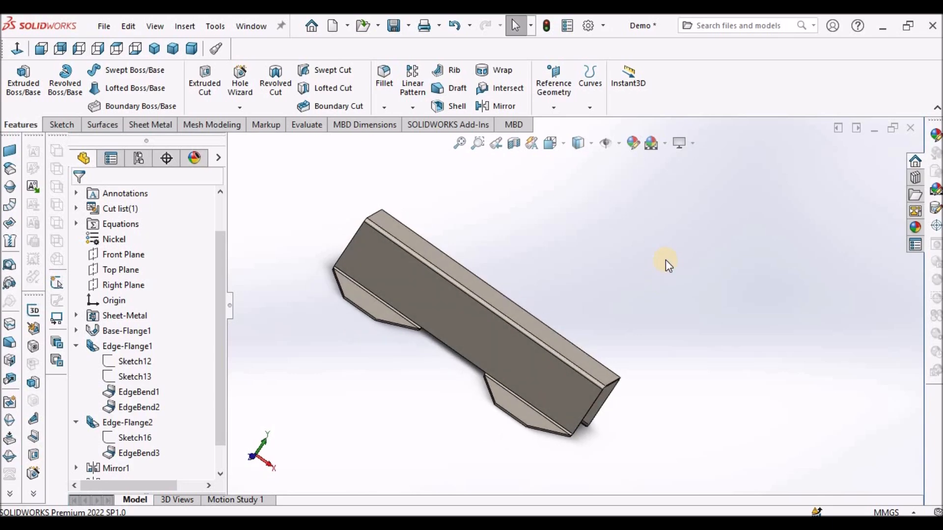
scroll(470, 219, "up", 2)
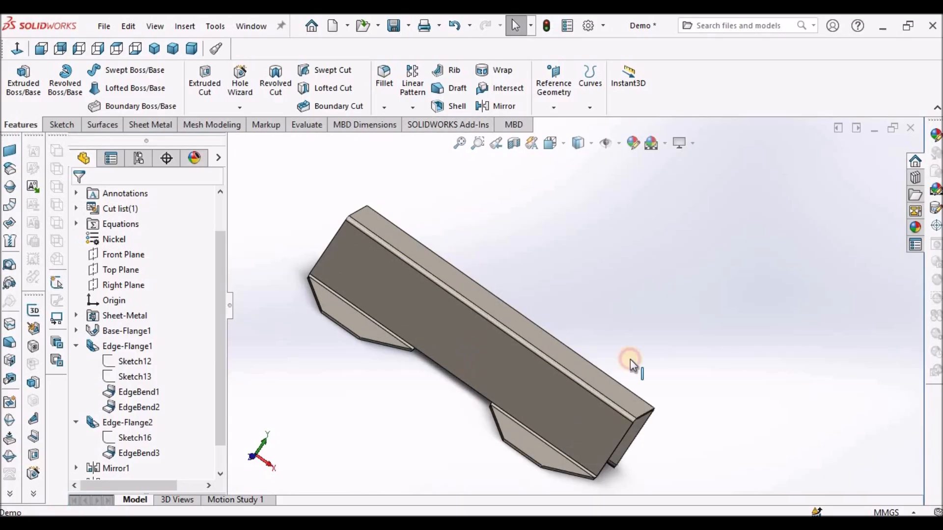
left_click(472, 362)
left_click(62, 124)
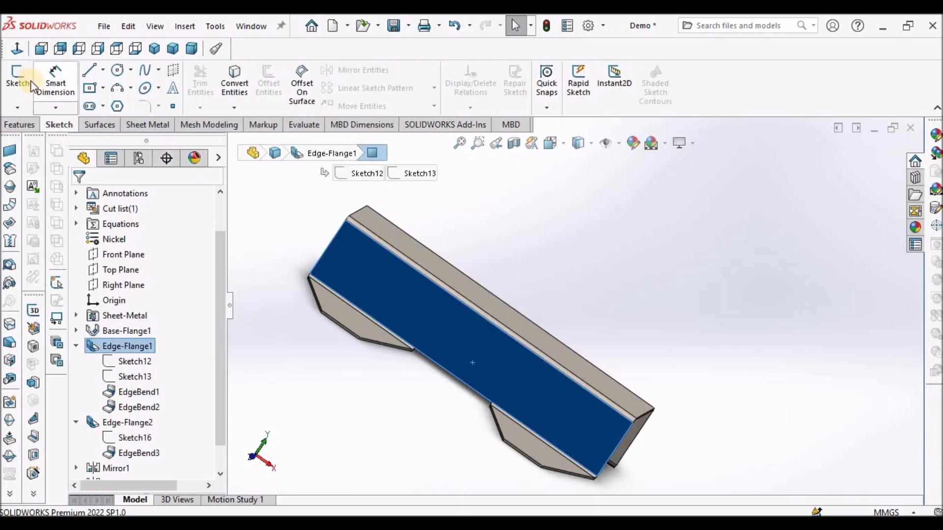
left_click(16, 78)
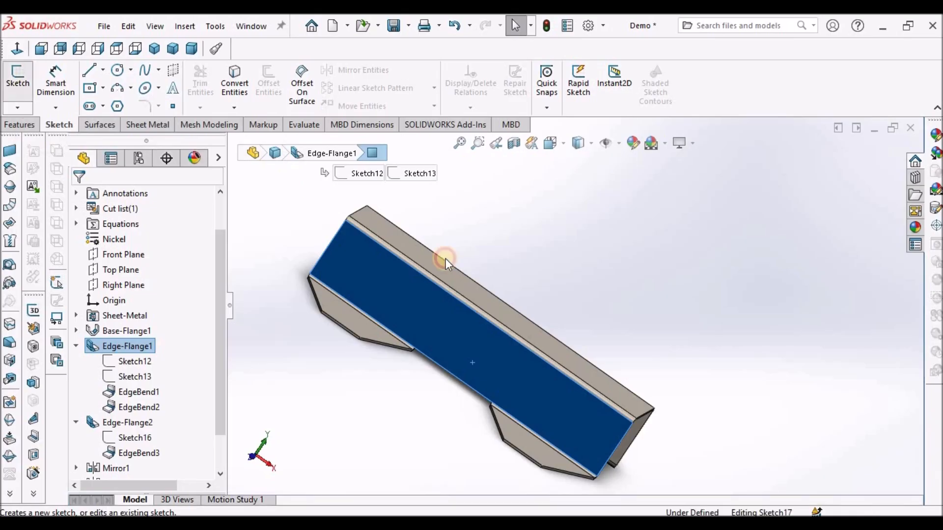
scroll(521, 290, "down", 5)
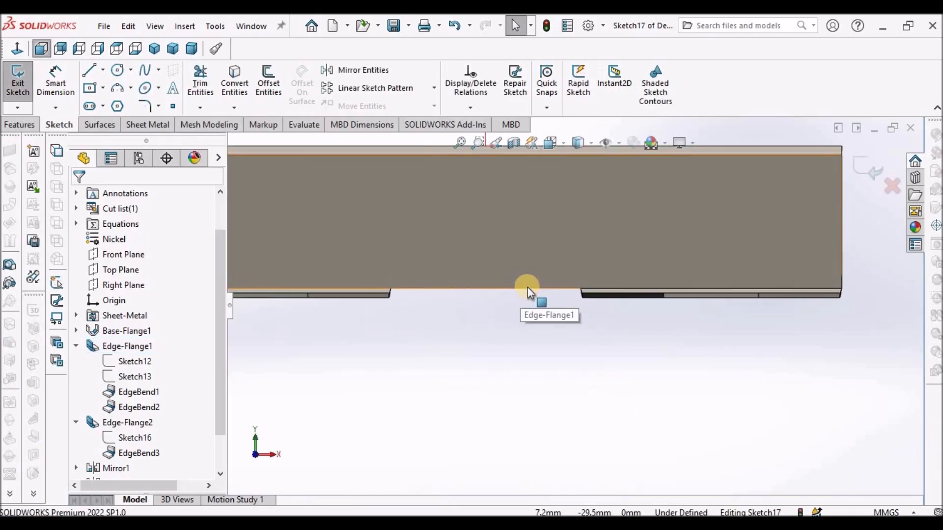
Convert the wall's lower edge between the two trapezoidal flanges into a sketch line and pull both its ends inward
left_click(528, 288)
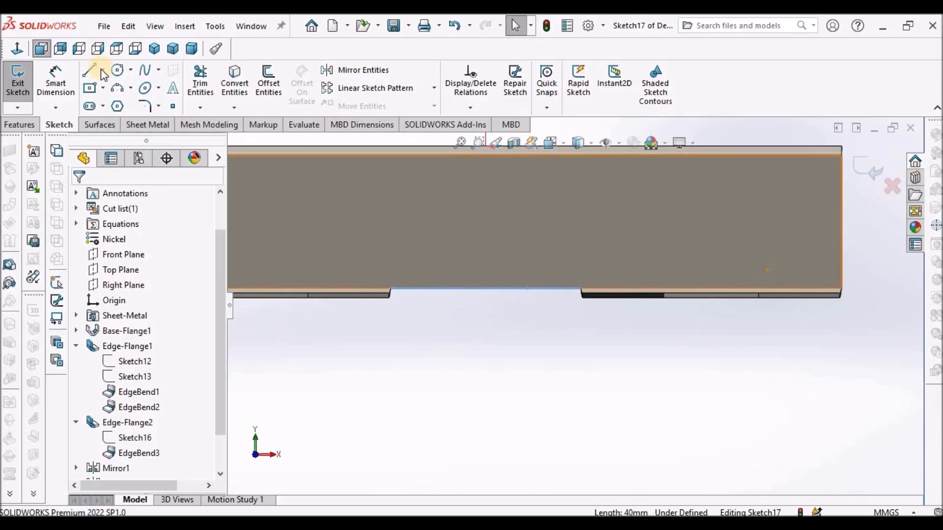
left_click(248, 84)
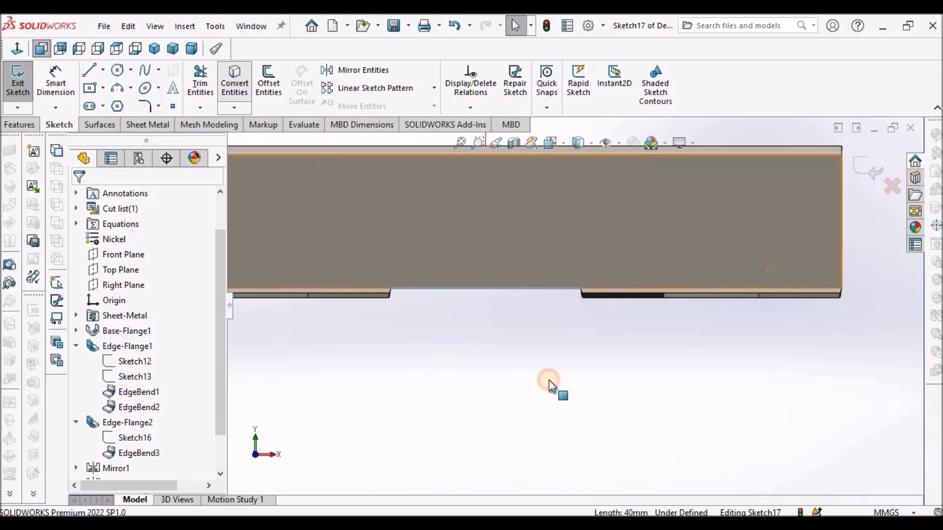
scroll(326, 275, "down", 2)
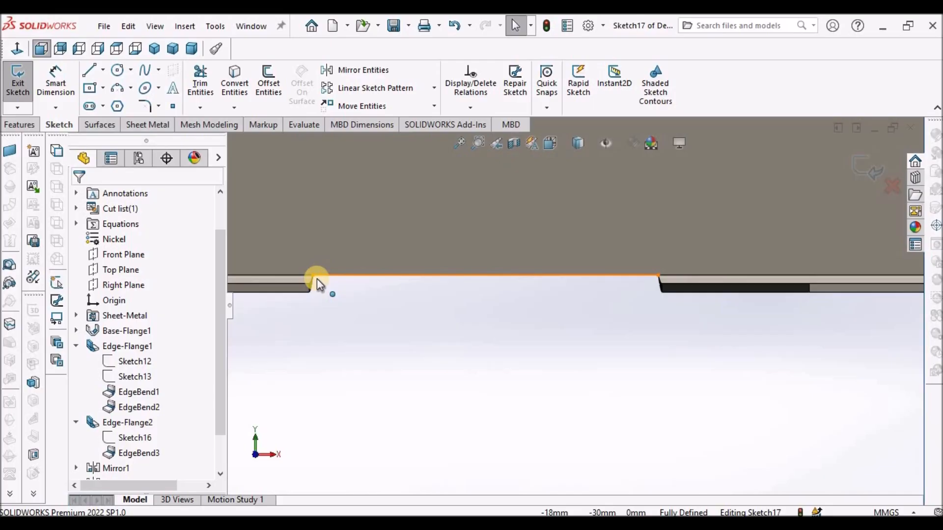
left_click(364, 276)
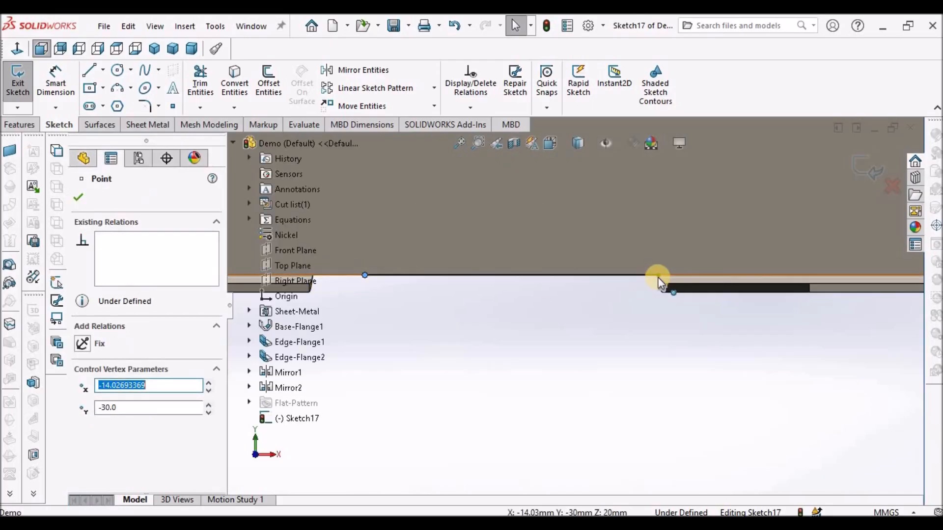
left_click_drag(657, 276, 598, 275)
left_click(555, 355)
scroll(555, 355, "up", 4)
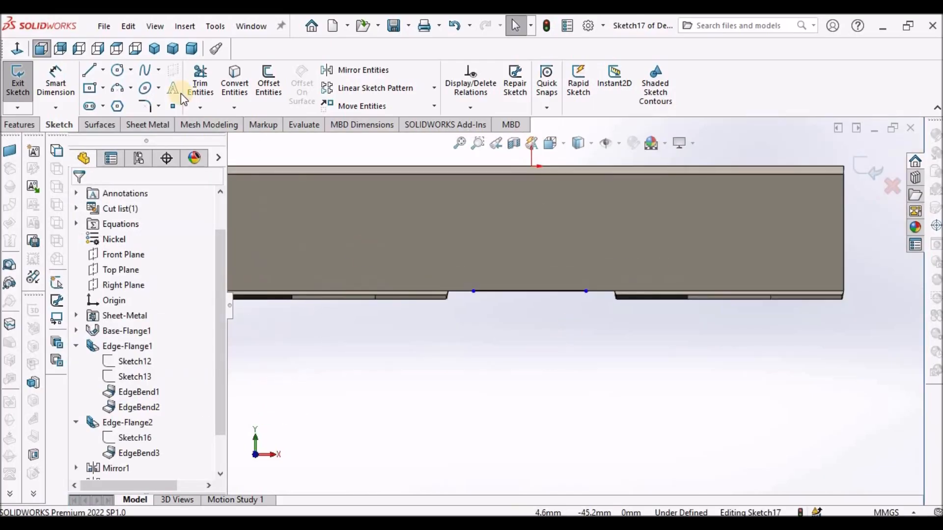
Draw a vertical centerline about 17.8 mm long downward from the midpoint of the converted line
left_click(103, 72)
left_click(120, 101)
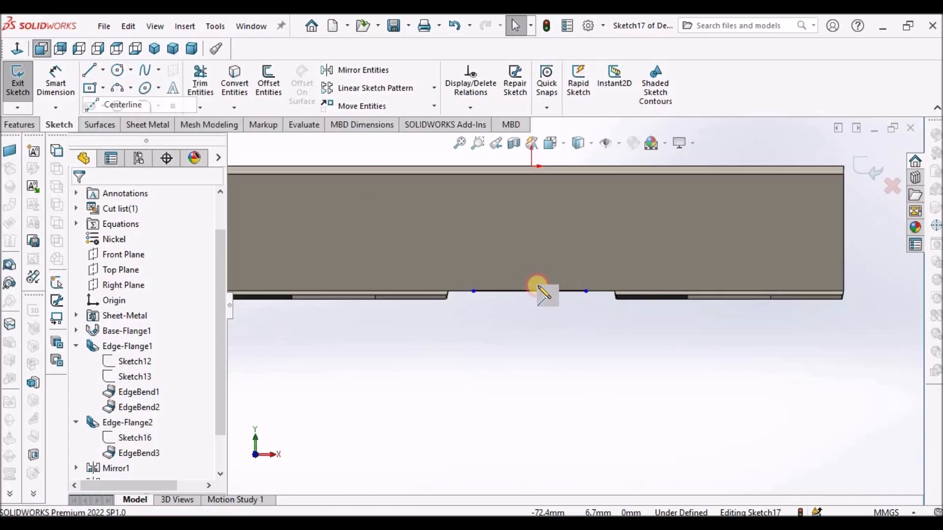
left_click(529, 291)
left_click(529, 365)
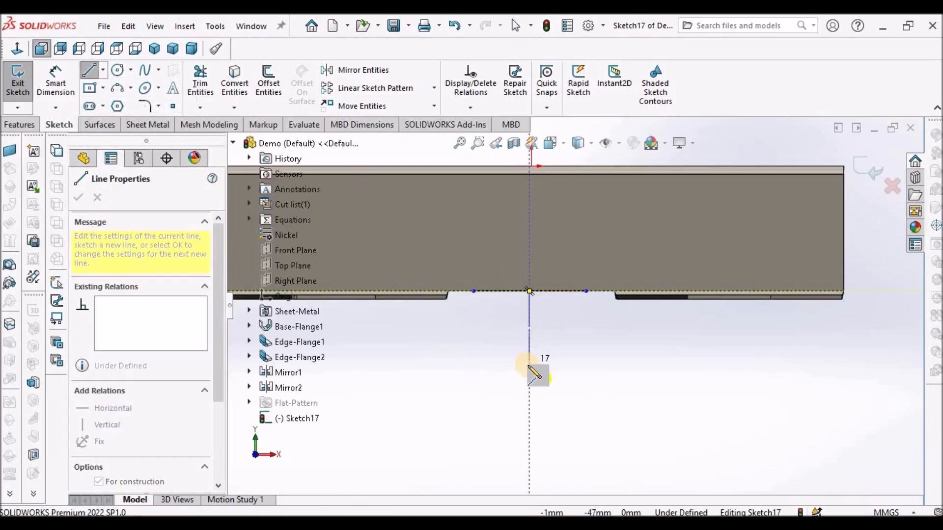
right_click(498, 334)
left_click(600, 344)
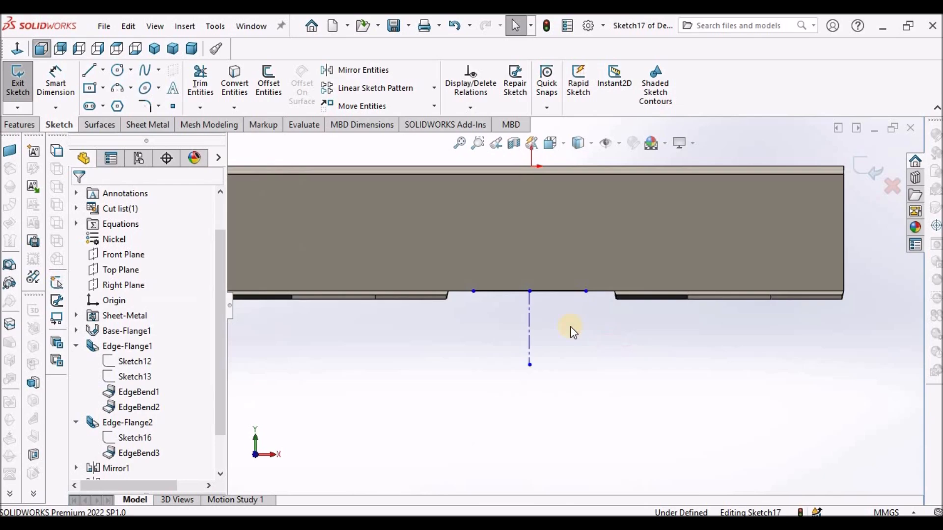
Make the two endpoints of the converted line symmetric about the centerline
left_click(480, 298)
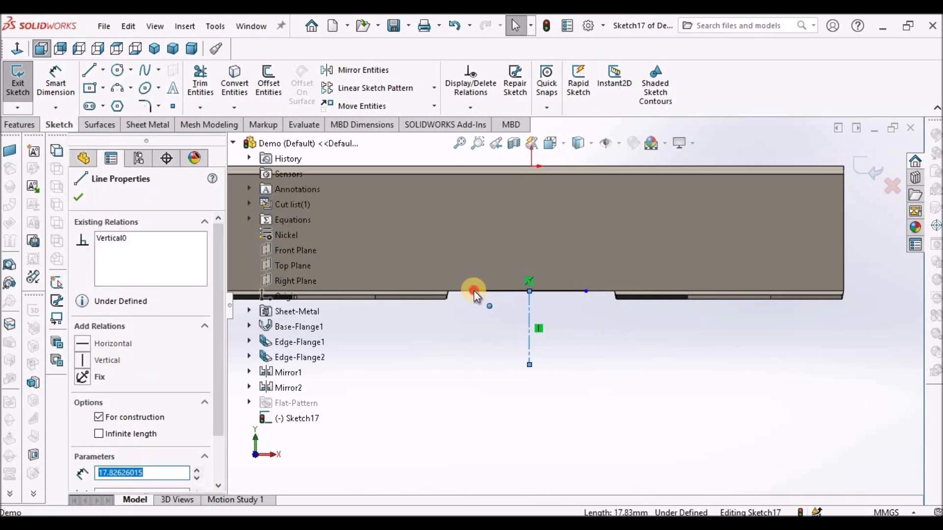
left_click(583, 291, "ctrl")
left_click(586, 292, "ctrl")
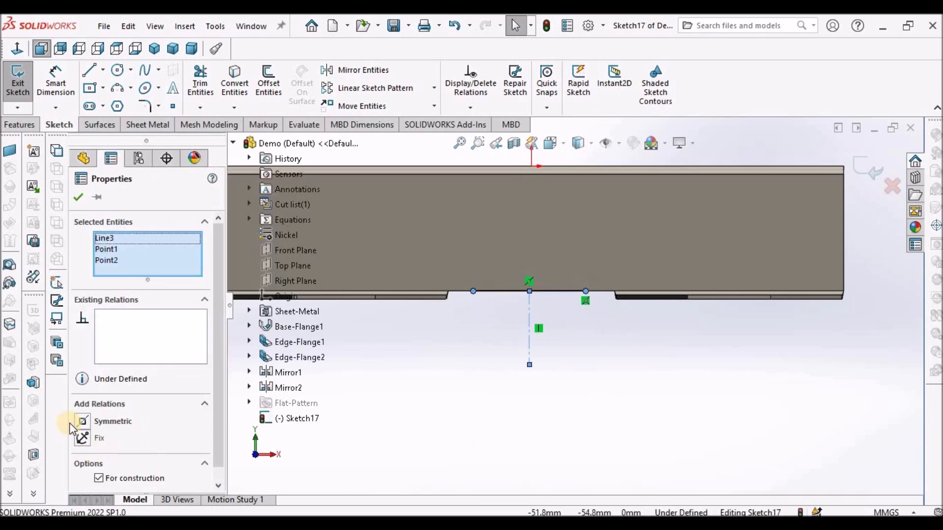
left_click(88, 423)
left_click(80, 197)
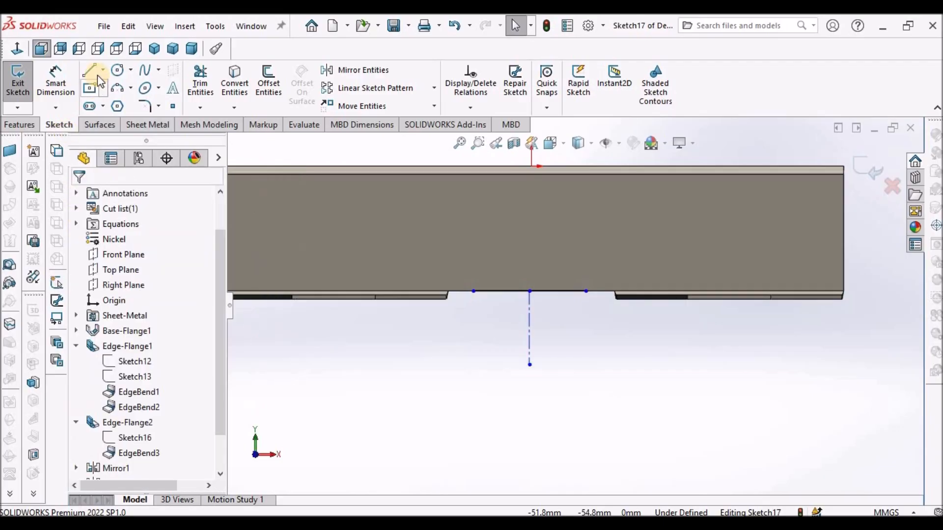
Sketch a line about 26.6 mm long just below the centerline and make it horizontal
left_click(93, 74)
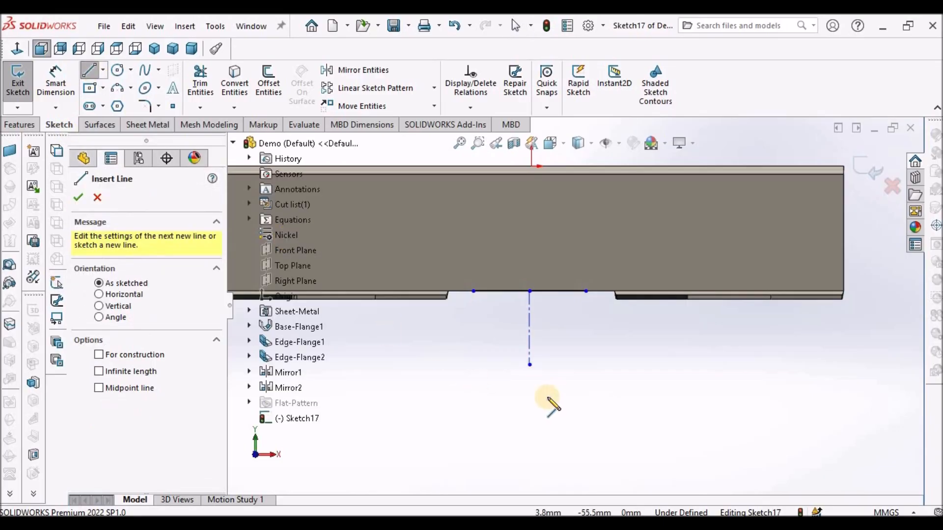
scroll(491, 388, "down", 2)
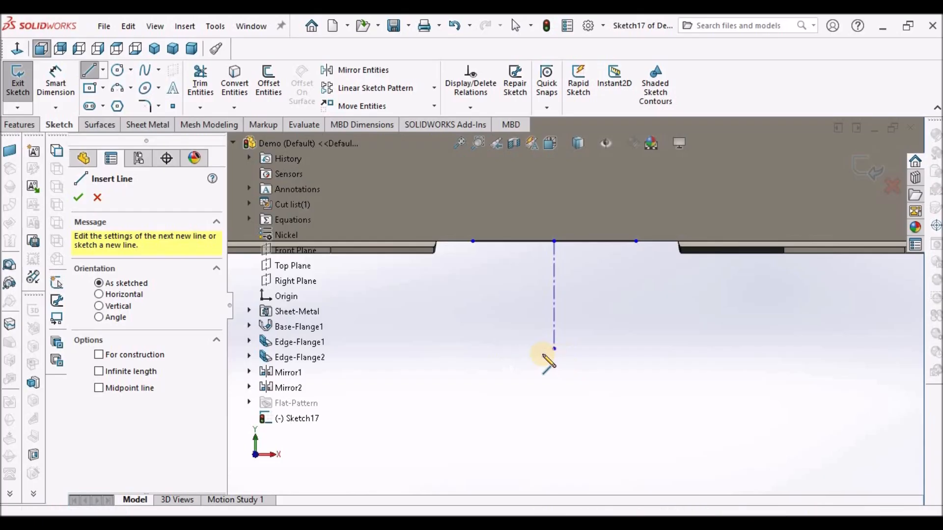
left_click(497, 371)
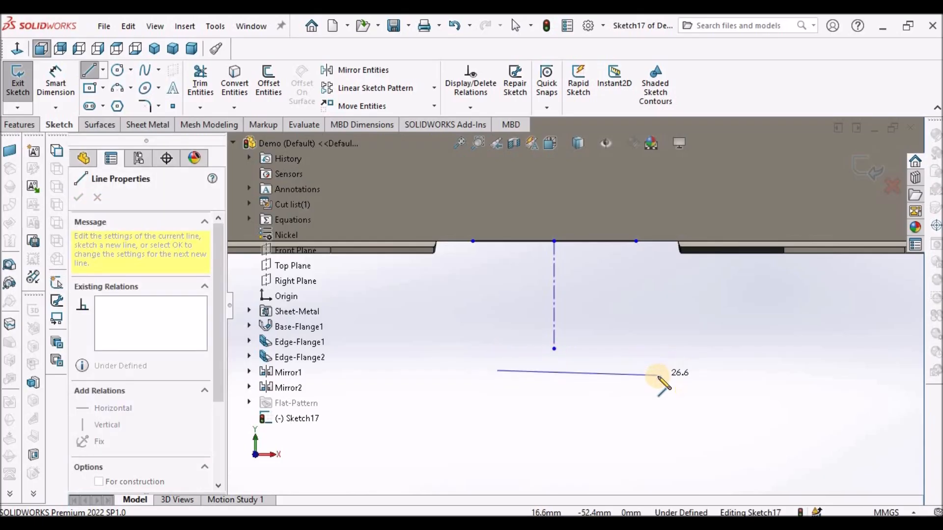
left_click(659, 376)
key("Escape")
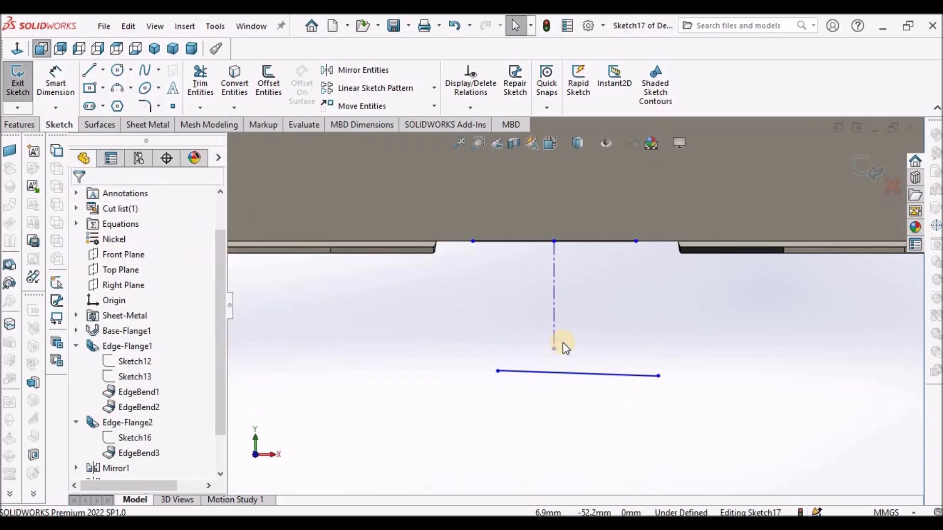
left_click(585, 377)
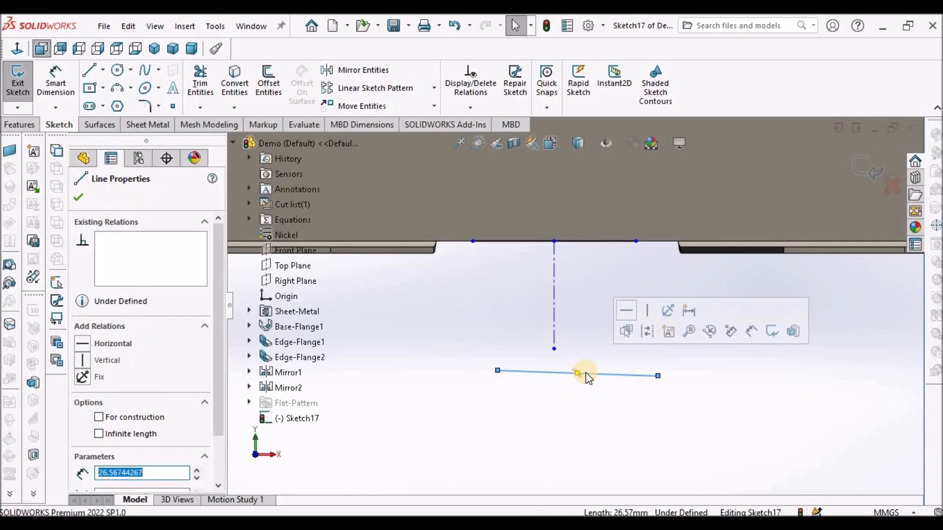
right_click(586, 378)
left_click(597, 244)
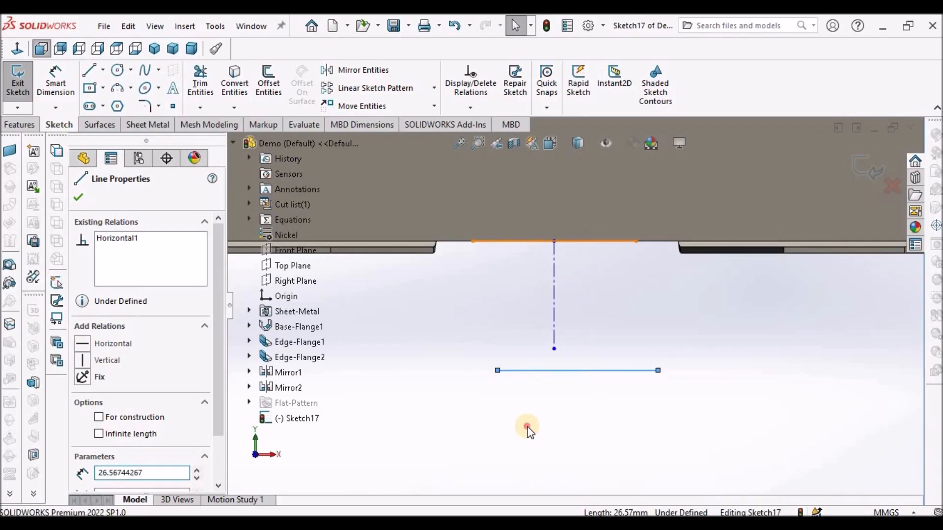
Make the midpoint of the horizontal line coincident with the lower end of the centerline
left_click(586, 376)
left_click(588, 374)
right_click(588, 374)
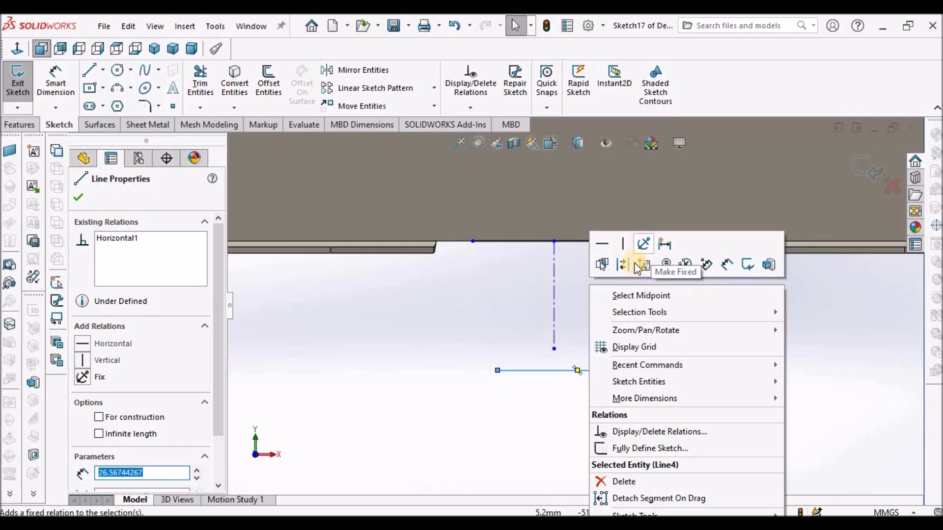
left_click(600, 296)
left_click(554, 349, "ctrl")
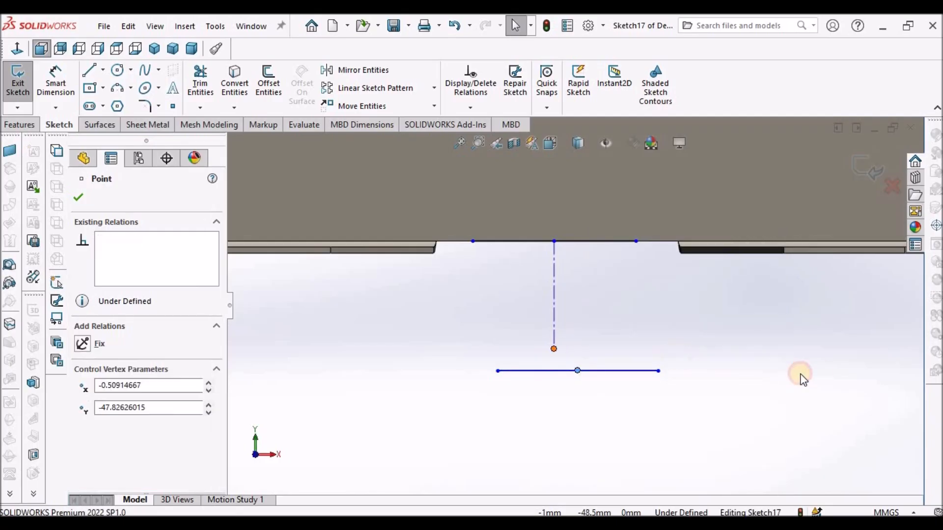
left_click(83, 456)
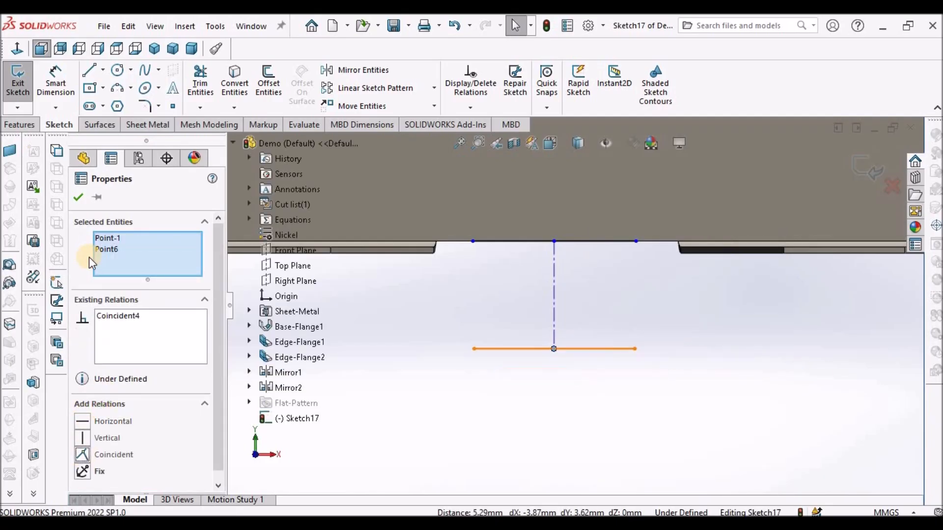
left_click(79, 198)
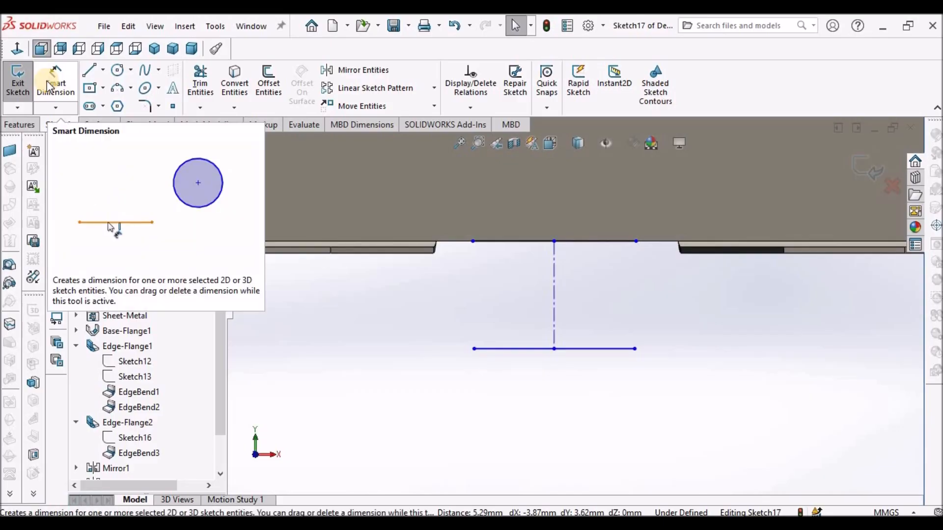
Dimension the upper line on the wall edge to 25 mm
left_click(54, 83)
left_click(582, 240)
left_click(583, 211)
type("25")
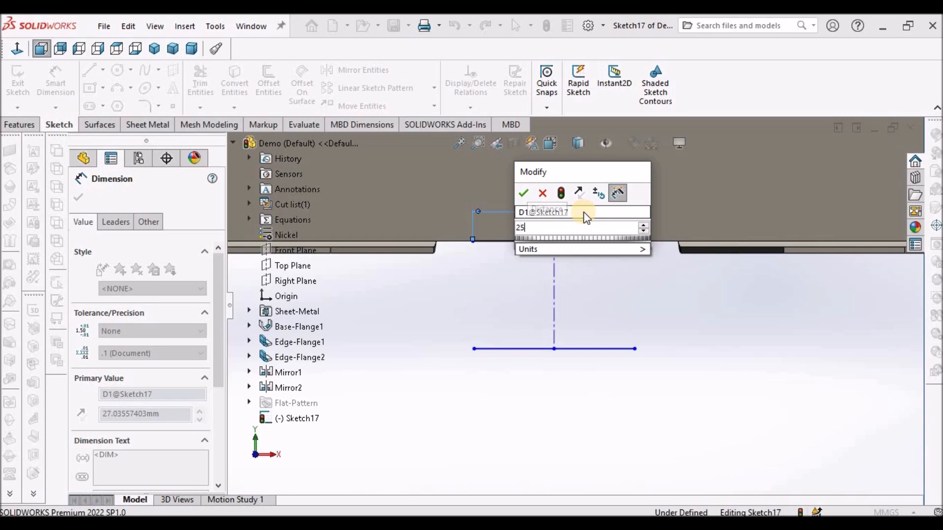
key("Return")
left_click(703, 345)
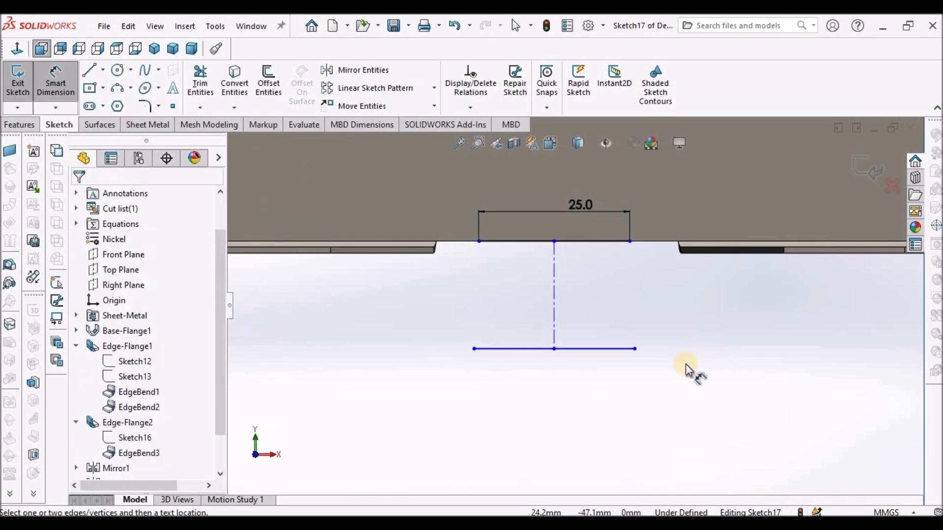
Sketch two lines slanting down and outward from the ends of the 25 mm line to about the bottom line's level
left_click(87, 71)
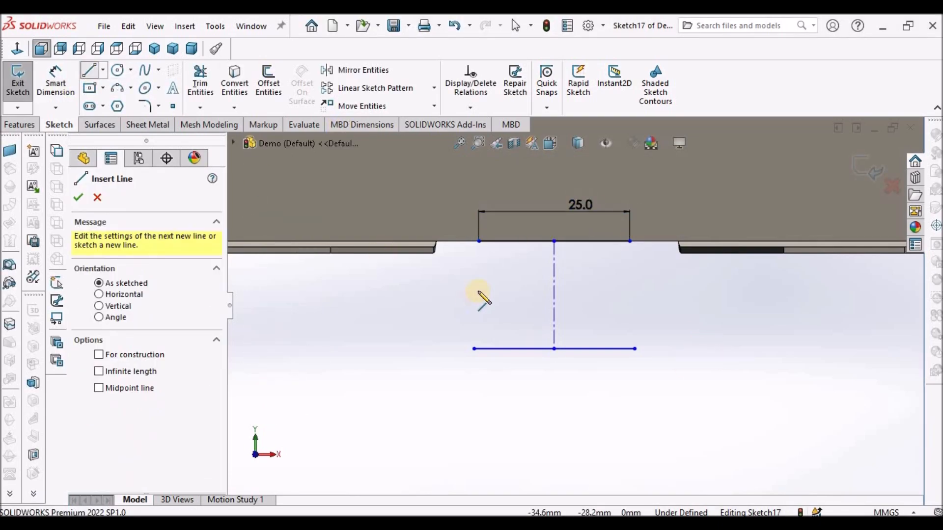
left_click(480, 241)
left_click(441, 346)
right_click(615, 279)
left_click(645, 309)
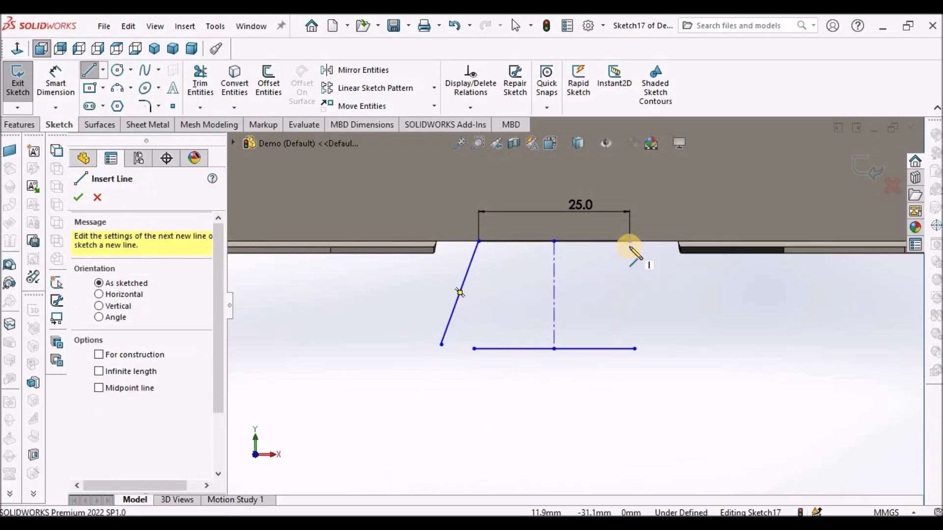
left_click(630, 241)
left_click(665, 344)
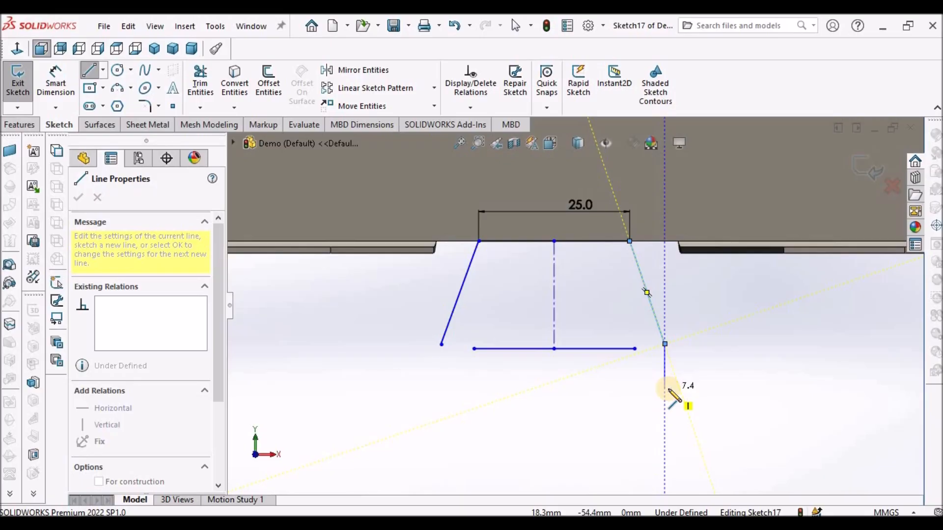
key("Escape")
Make the left end of the bottom line coincident with the lower end of the left slanted line
left_click(473, 349)
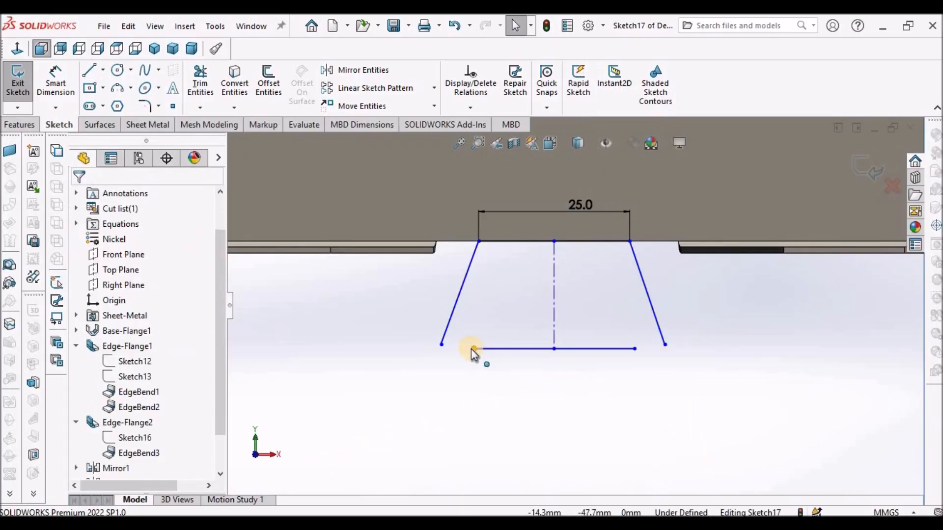
left_click(442, 345, "ctrl")
left_click(81, 456)
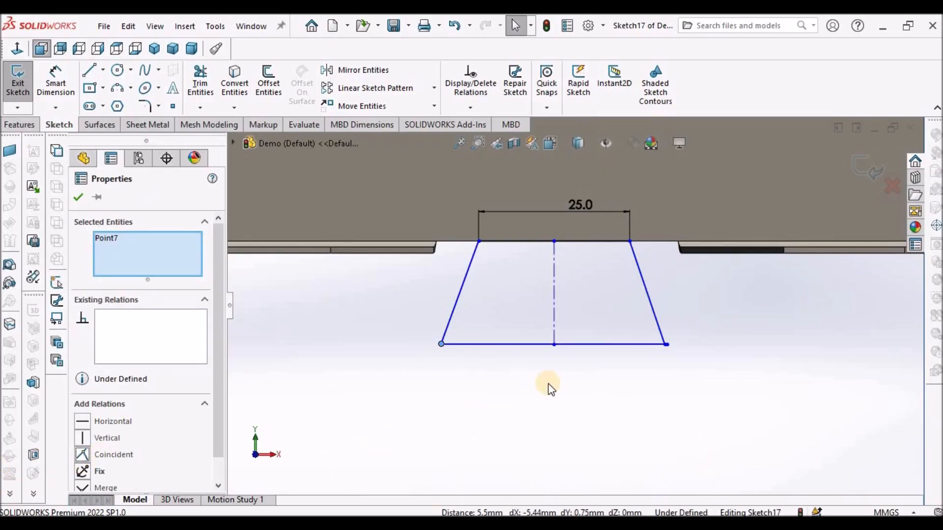
left_click(747, 362)
Pull the bottom line's right end down and inward, and make it coincident with the right slanted line's lower end
mouse_move(666, 345)
left_mouse_down()
mouse_move(618, 382)
mouse_move(629, 379)
left_mouse_up()
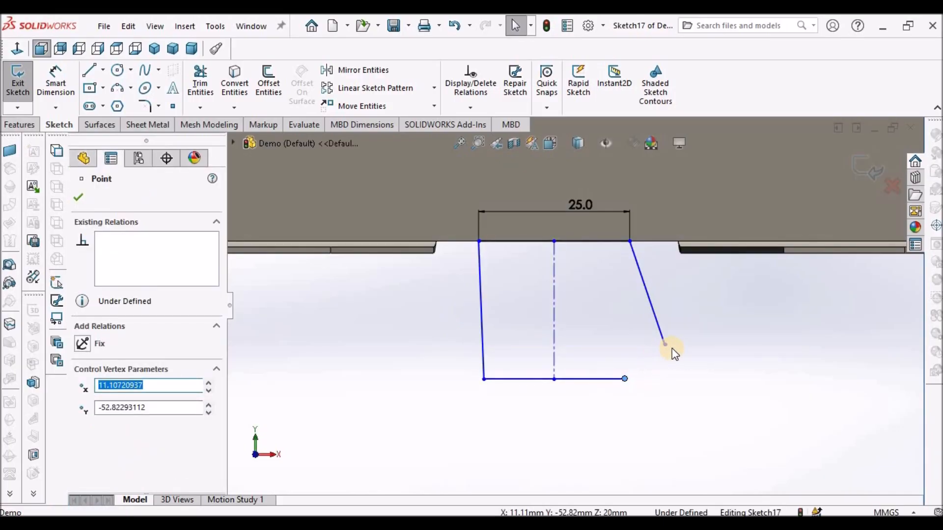
left_click(665, 345, "ctrl")
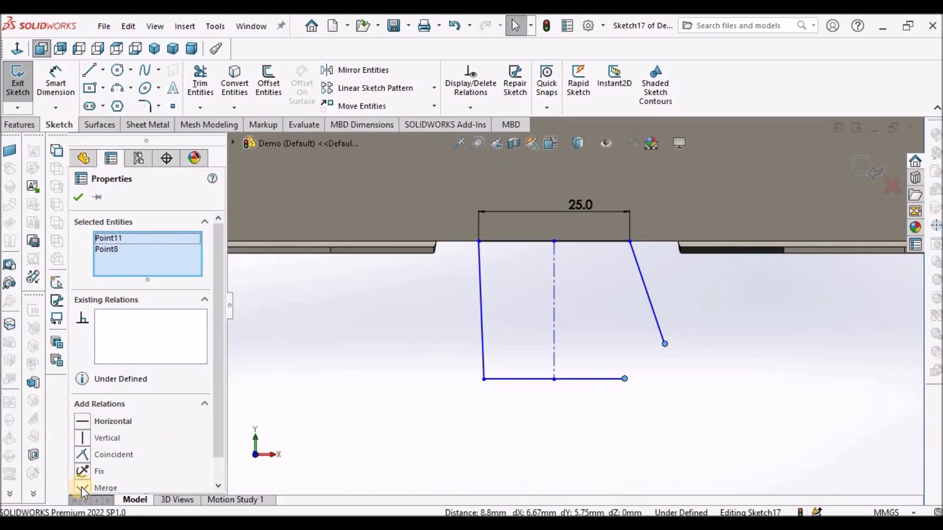
left_click(82, 454)
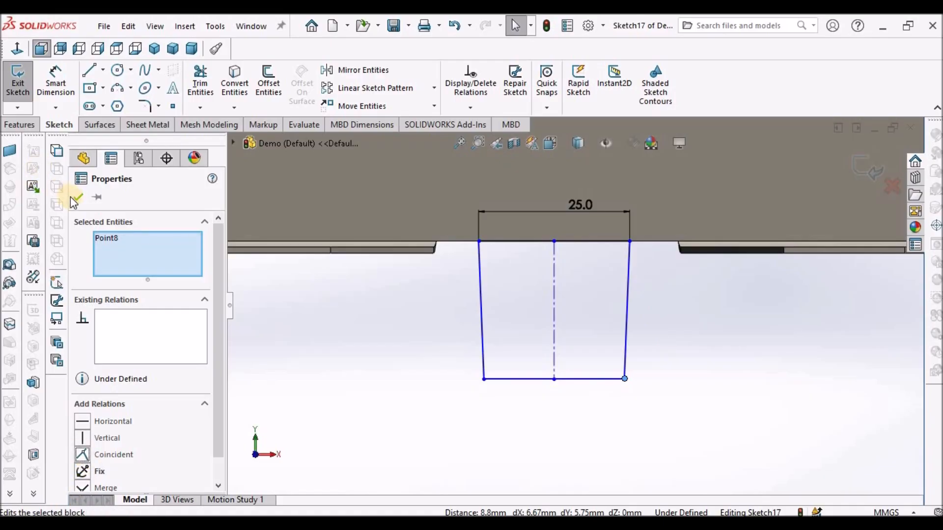
key("Escape")
Dimension the angle between the upper line and the left slanted line to 101°
left_click(55, 81)
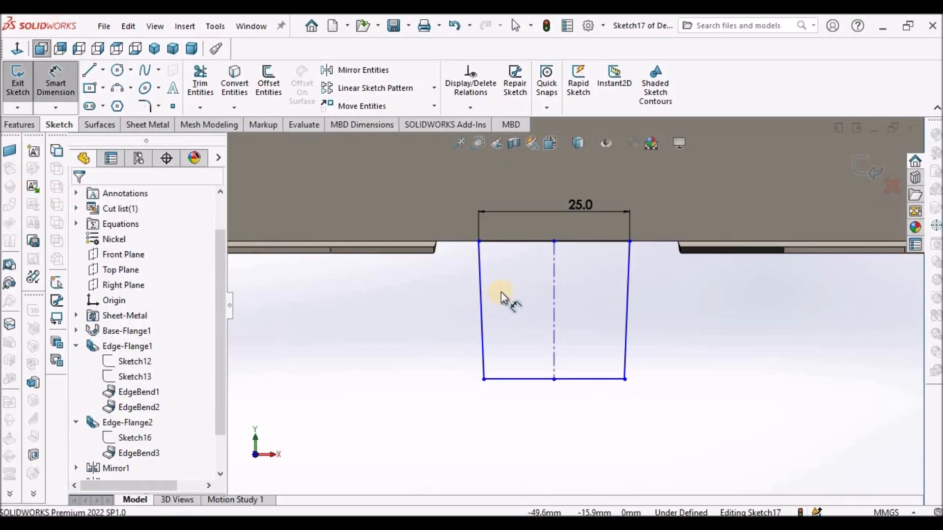
scroll(506, 295, "down", 2)
left_click(481, 298)
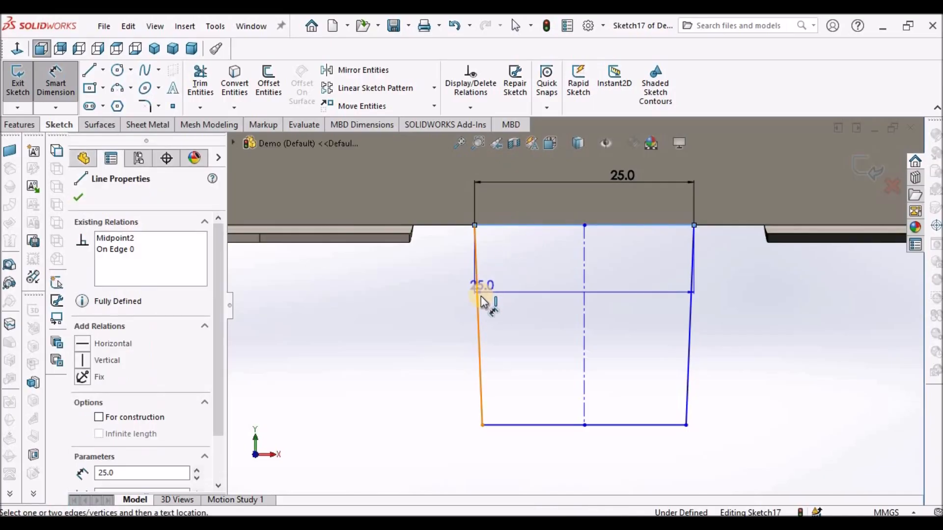
left_click(529, 312)
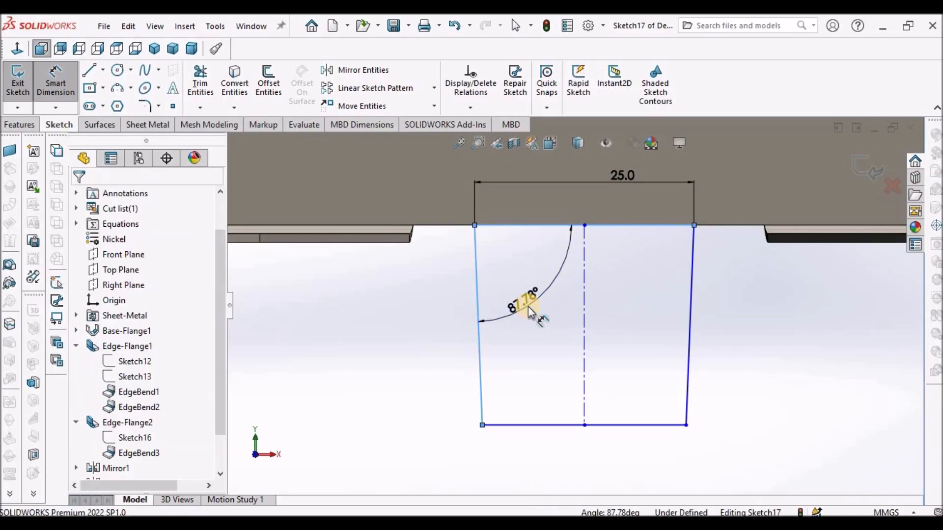
type("90")
key("Return")
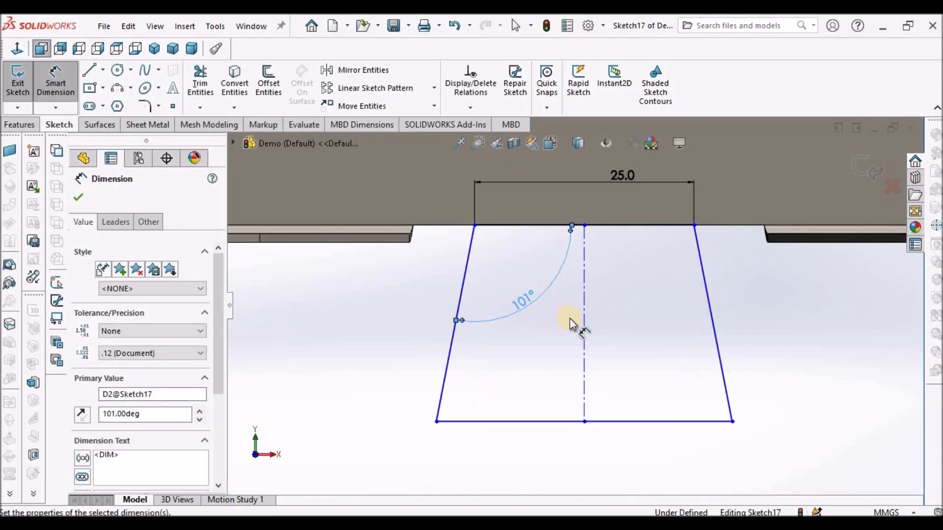
left_click(617, 337)
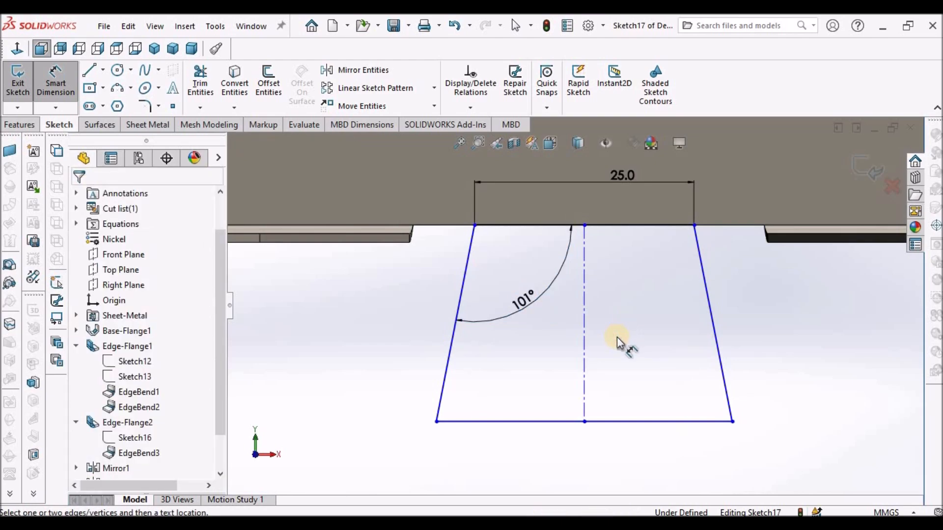
Dimension the distance between the trapezoid's upper and bottom lines to 10 mm
left_click(639, 225)
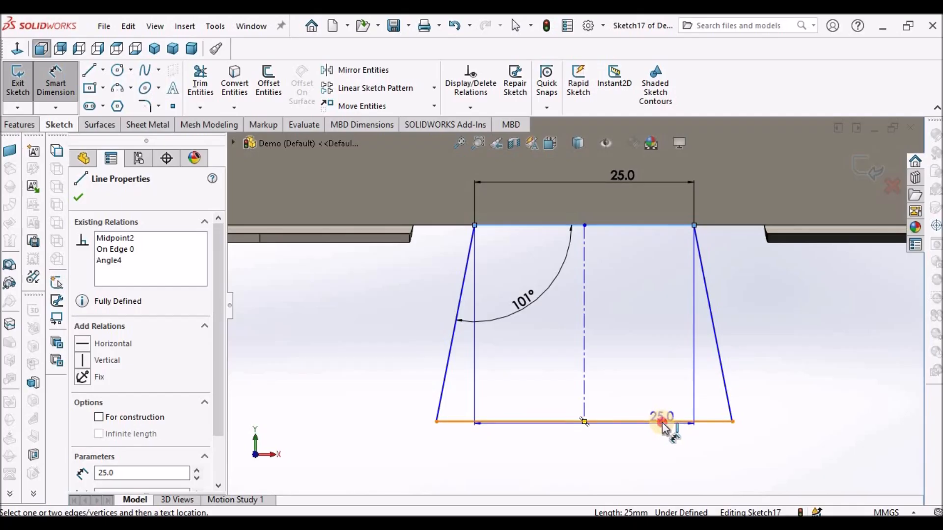
left_click(662, 423)
left_click(662, 339)
type("10")
key("Return")
left_click(677, 386)
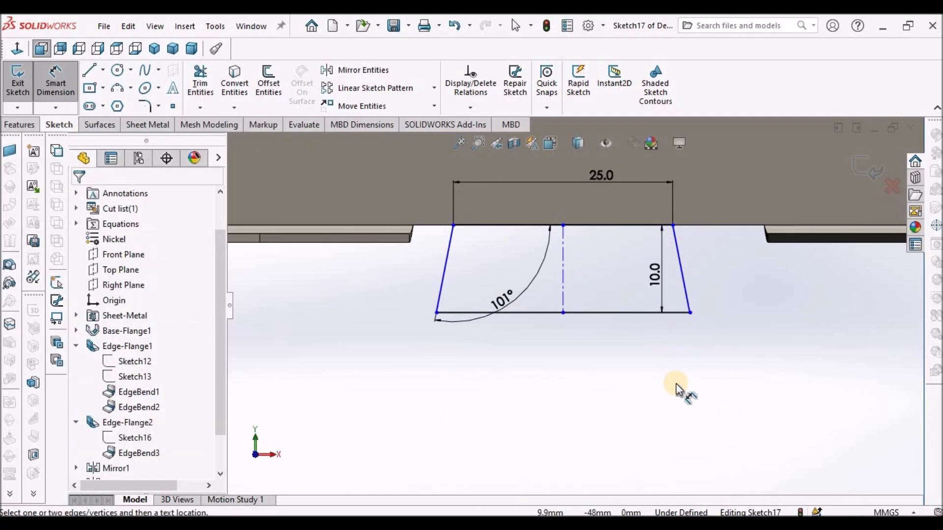
Move the upper line's midpoint onto the middle of the wall edge, then place the 101° dimension inside the trapezoid and finish the sketch
key("Escape")
mouse_move(565, 227)
left_mouse_down()
mouse_move(621, 232)
mouse_move(589, 229)
left_mouse_up()
left_click(674, 408)
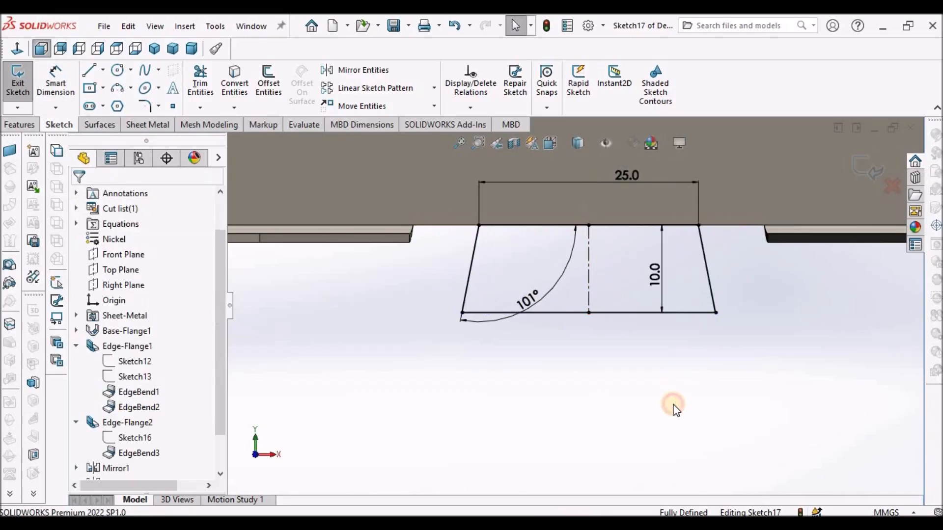
left_click(526, 283)
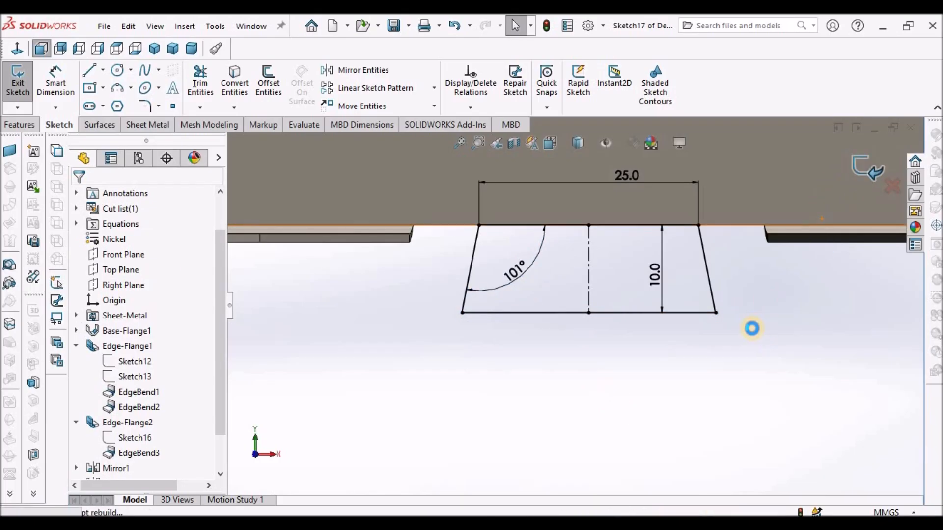
Create a Base Flange/Tab from the trapezoid sketch with the direction not reversed and the result merged
scroll(743, 332, "up", 6)
mouse_move(731, 329)
middle_mouse_down()
mouse_move(716, 339)
mouse_move(446, 308)
middle_mouse_up()
left_click_drag(220, 402, 216, 469)
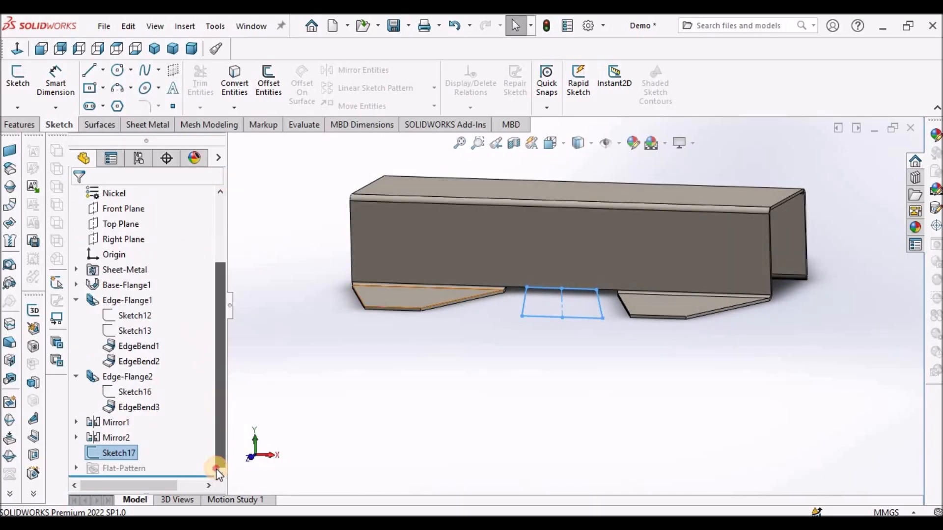
left_click(137, 127)
left_click(22, 76)
middle_click_drag(599, 284, 713, 211)
scroll(704, 215, "up", 5)
scroll(703, 226, "down", 3)
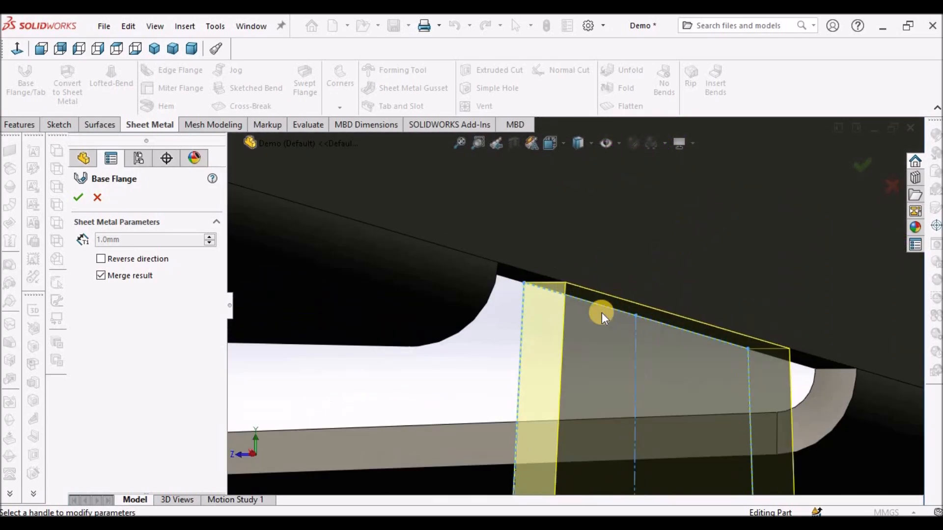
left_click(101, 260)
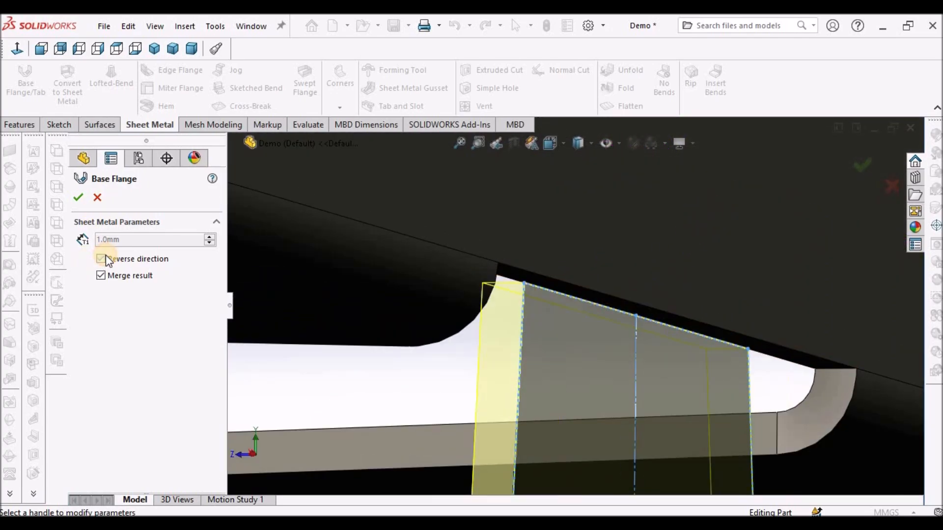
middle_click_drag(520, 293, 593, 419)
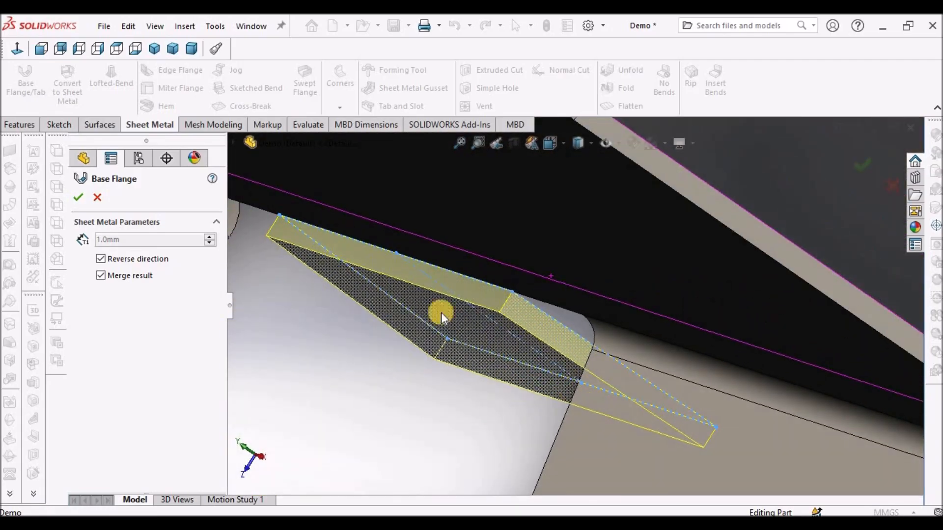
left_click(101, 259)
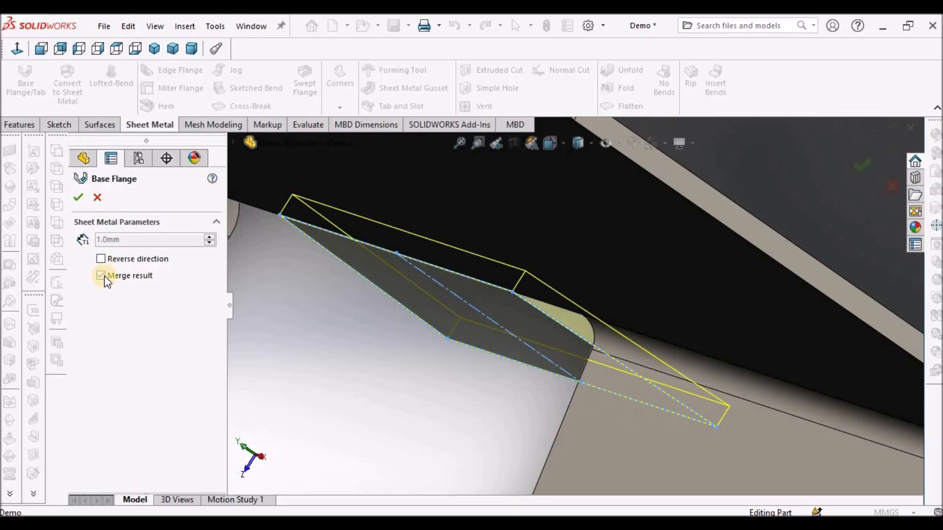
left_click(79, 198)
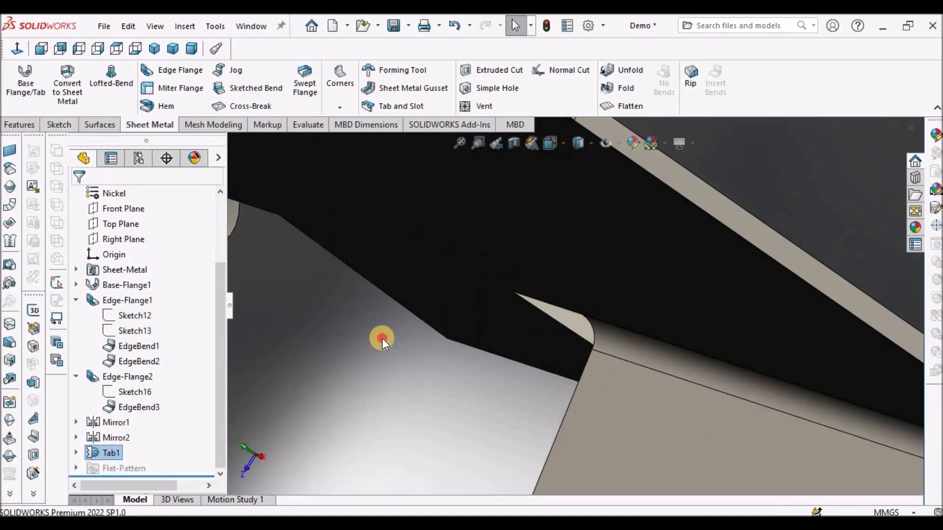
Show the new tab's sketch and turn on sketch visibility in the graphics area
scroll(453, 341, "up", 10)
middle_click_drag(512, 291, 219, 448)
scroll(614, 249, "down", 4)
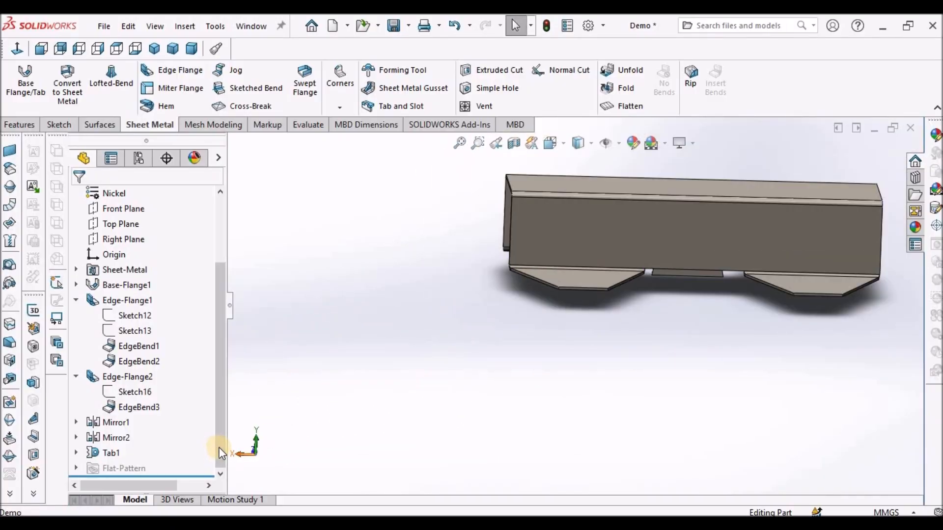
left_click(76, 453)
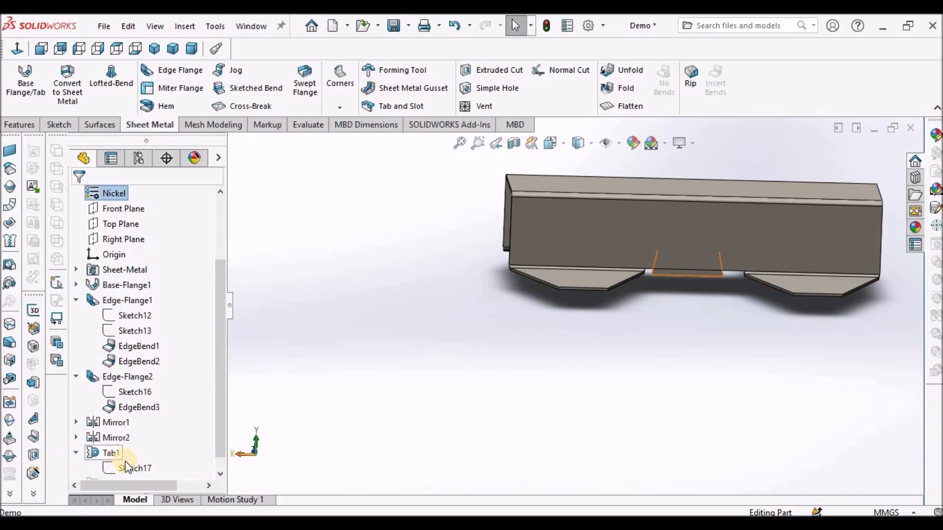
right_click(132, 467)
left_click(149, 281)
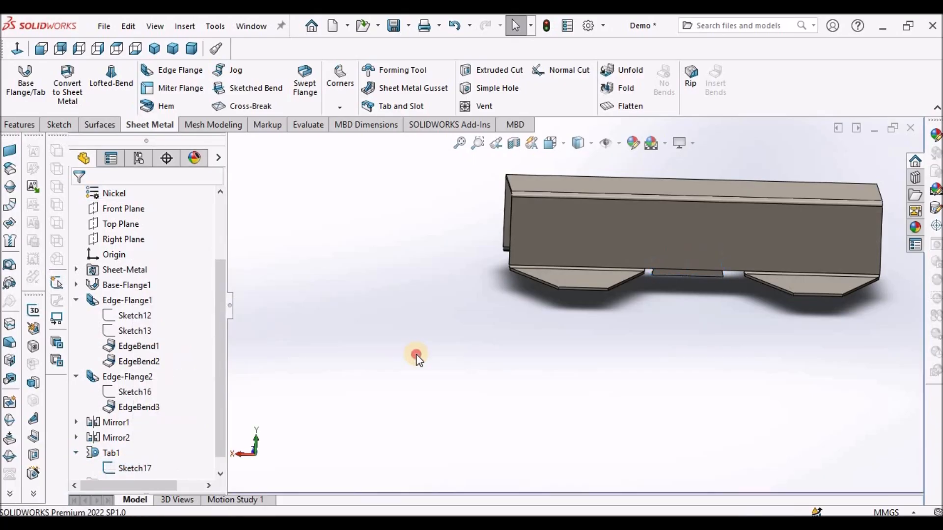
left_click(618, 143)
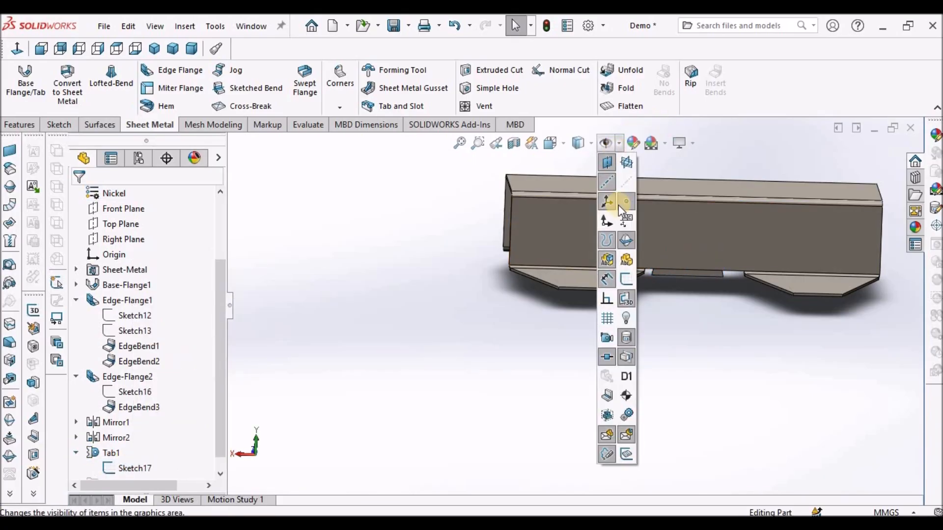
Sketch on the outer face of the opposite side wall, converting the first tab's sketch entities into it, and finish the sketch
middle_click_drag(715, 337, 599, 264)
left_click(599, 264)
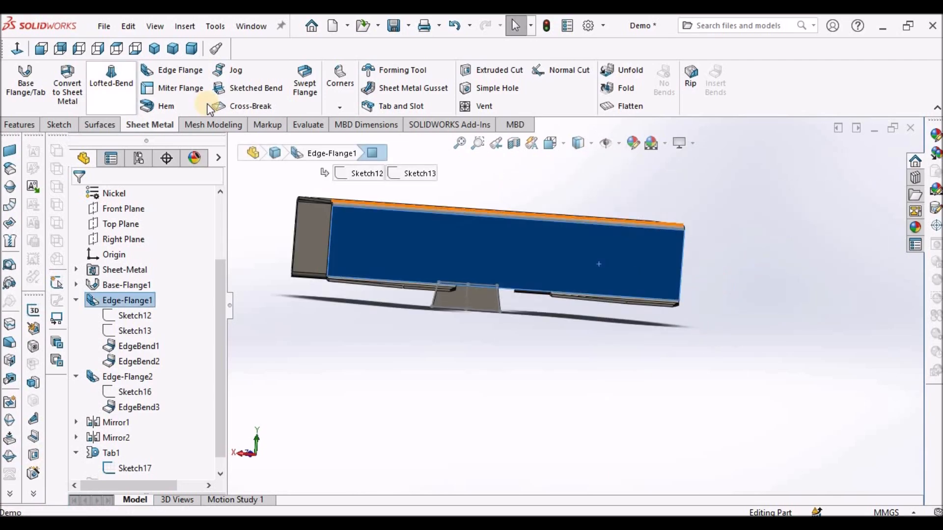
left_click(59, 125)
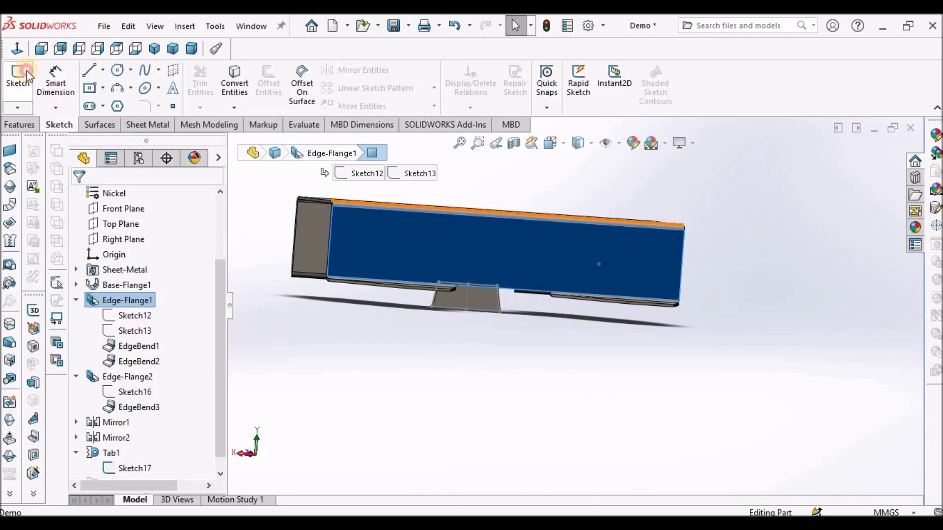
left_click(26, 69)
mouse_move(596, 400)
middle_mouse_down()
mouse_move(608, 363)
mouse_move(166, 484)
middle_mouse_up()
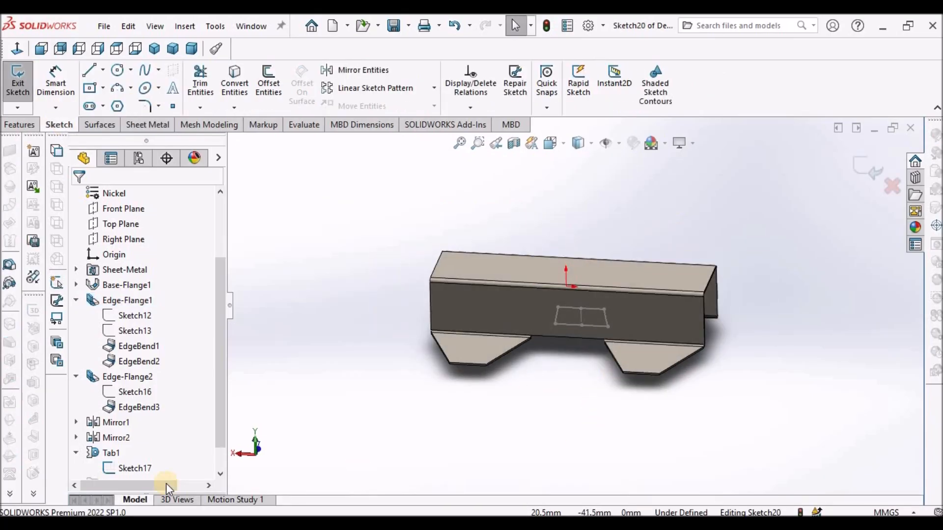
scroll(221, 441, "down", 1)
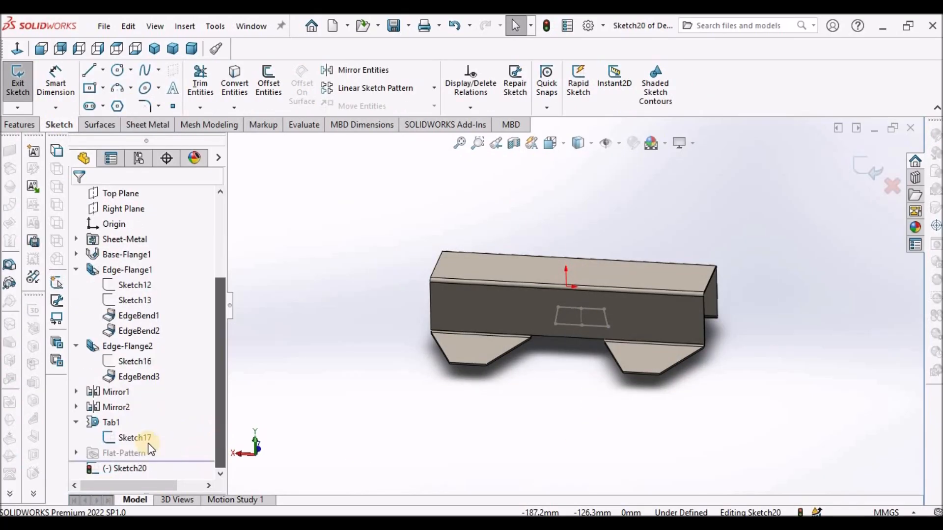
left_click(138, 436)
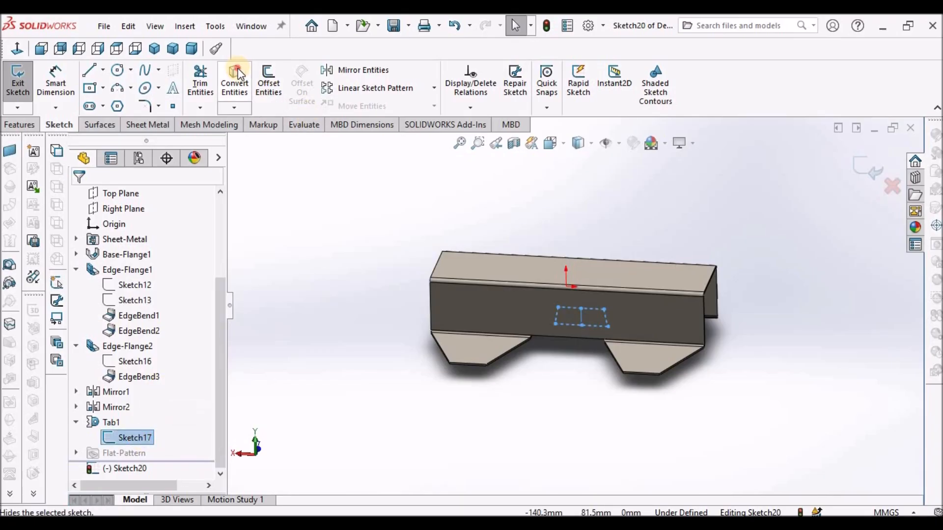
left_click(235, 84)
middle_click_drag(585, 305, 442, 293)
left_click(874, 163)
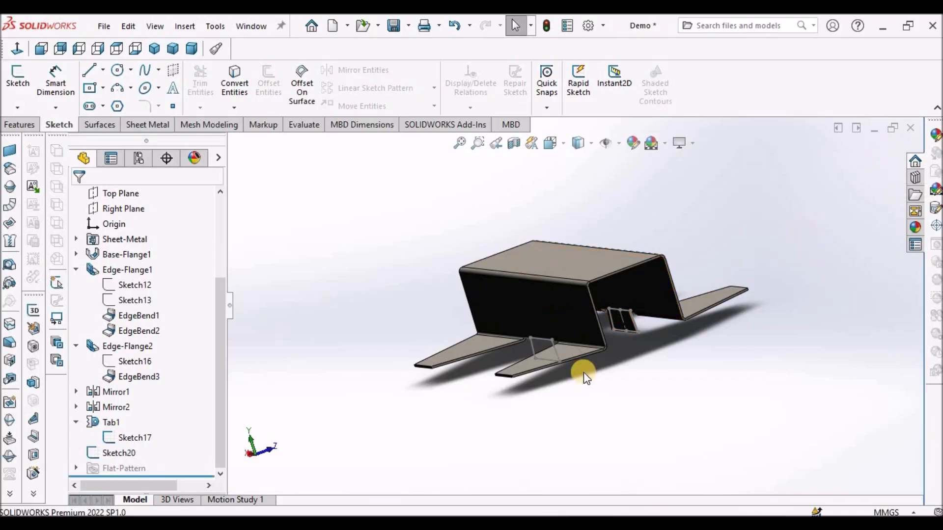
Hide the first tab's original sketch
right_click(127, 437)
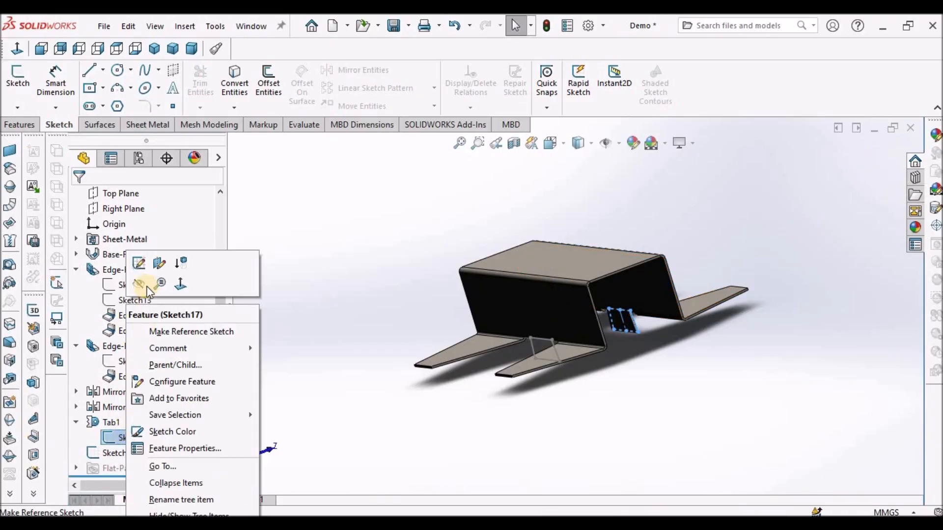
left_click(305, 282)
mouse_move(339, 281)
middle_mouse_down()
mouse_move(534, 277)
mouse_move(585, 331)
mouse_move(648, 358)
mouse_move(656, 336)
mouse_move(683, 344)
middle_mouse_up()
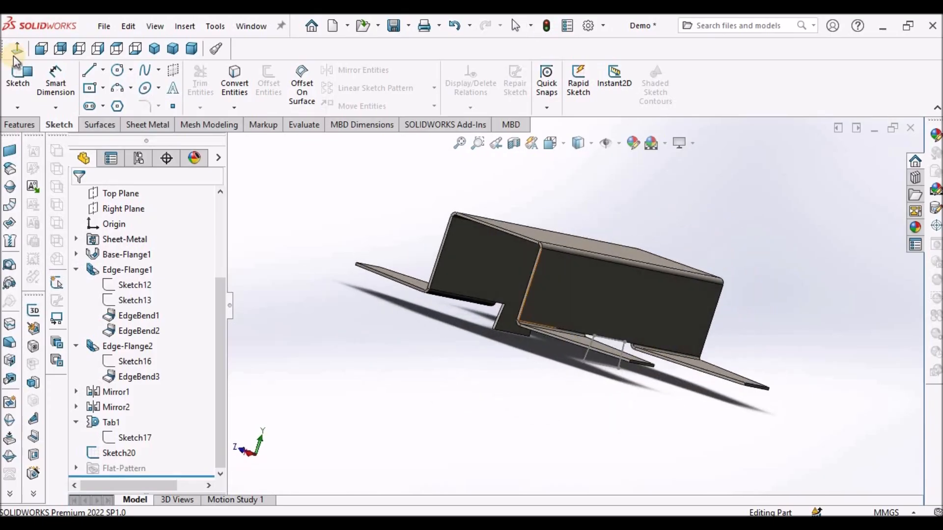
Create a Base Flange/Tab from the converted trapezoid sketch on the side wall, with the direction not reversed and the result merged
scroll(54, 103, "down", 2)
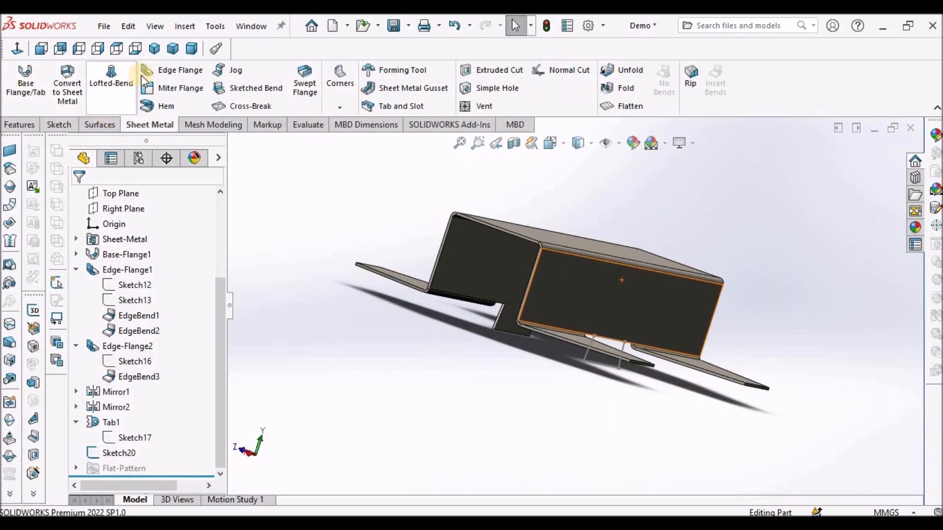
left_click(25, 92)
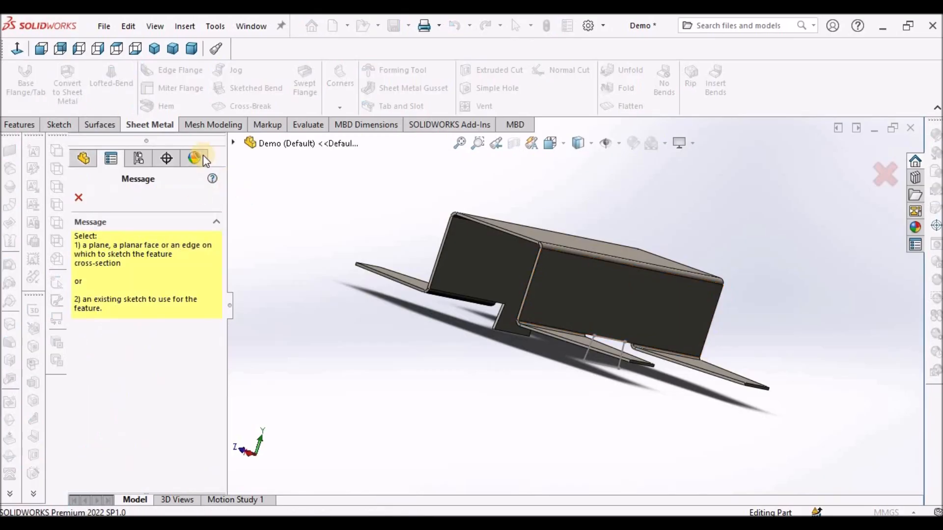
left_click(231, 143)
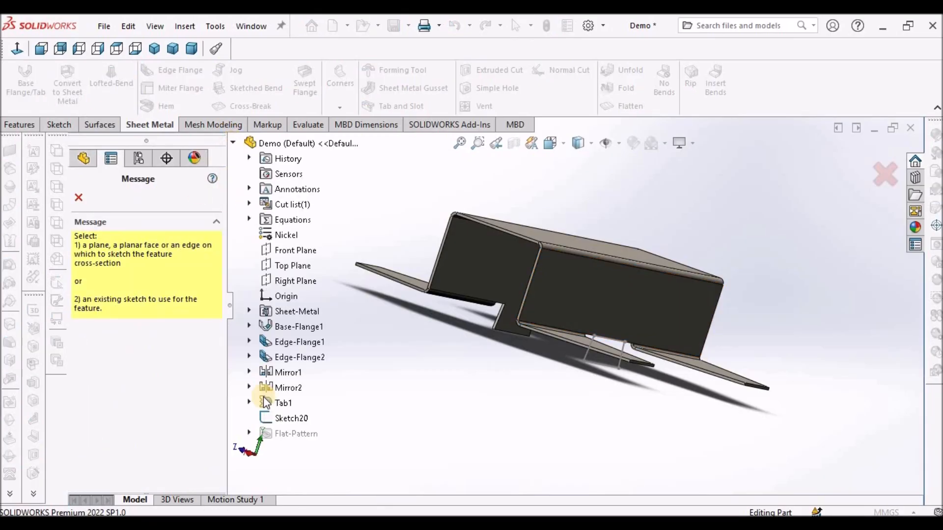
left_click(291, 419)
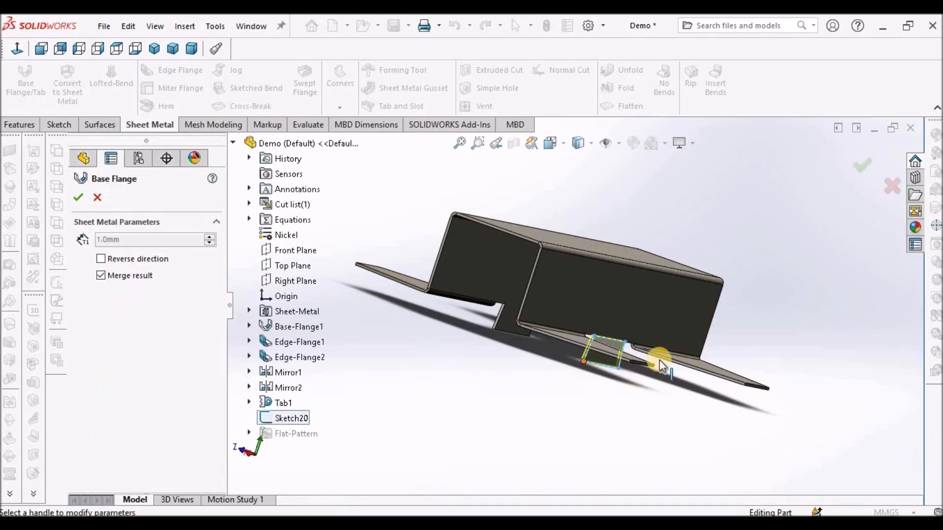
scroll(585, 322, "down", 5)
middle_click_drag(586, 261, 585, 217)
scroll(546, 209, "up", 1)
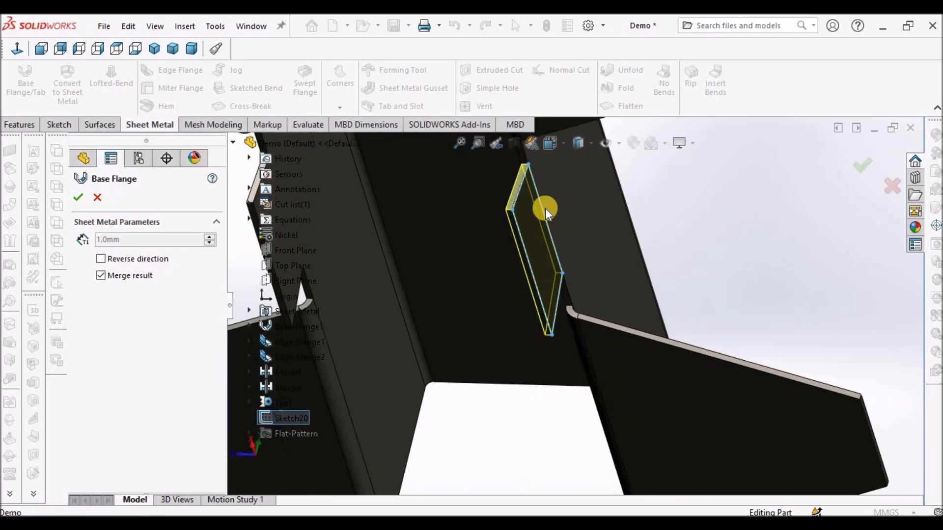
scroll(546, 208, "up", 4)
scroll(617, 314, "down", 4)
middle_click_drag(613, 331, 638, 355)
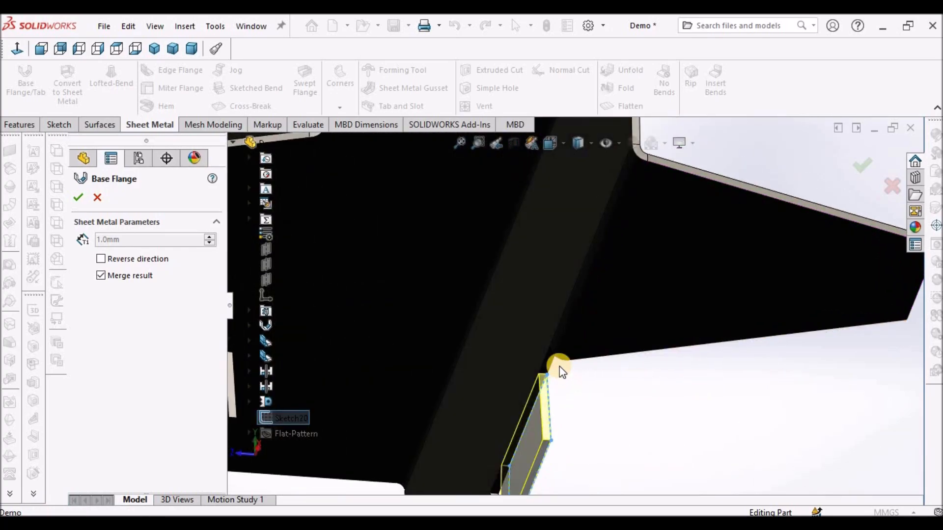
scroll(561, 372, "down", 3)
scroll(376, 263, "down", 3)
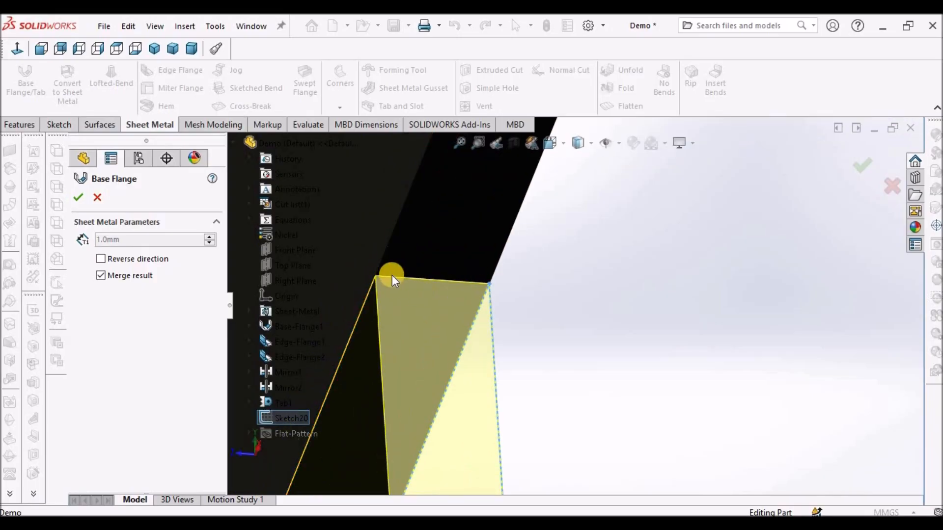
left_click(78, 198)
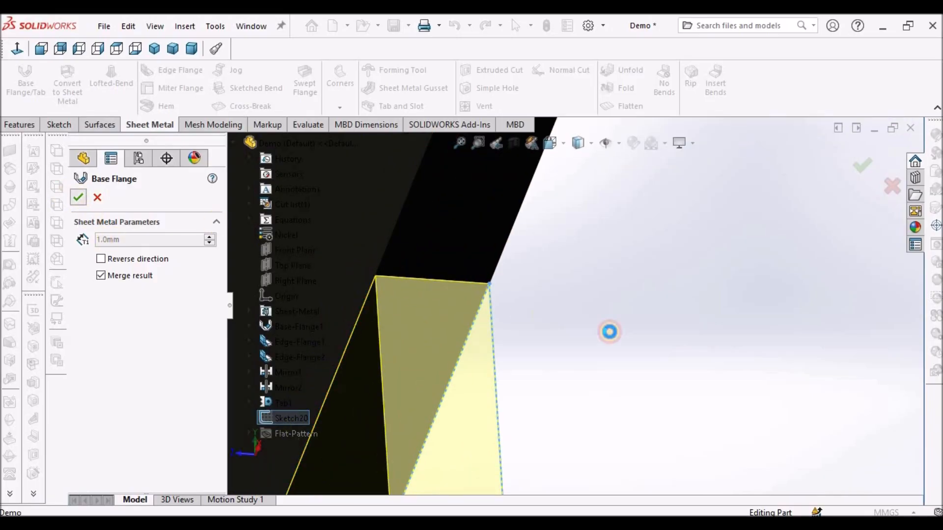
Create an edge flange on the bottom edges of both tabs, bent outward at 90 degrees with a blind length of about 79 mm
scroll(639, 342, "up", 5)
middle_click_drag(636, 339, 497, 373)
scroll(497, 374, "up", 3)
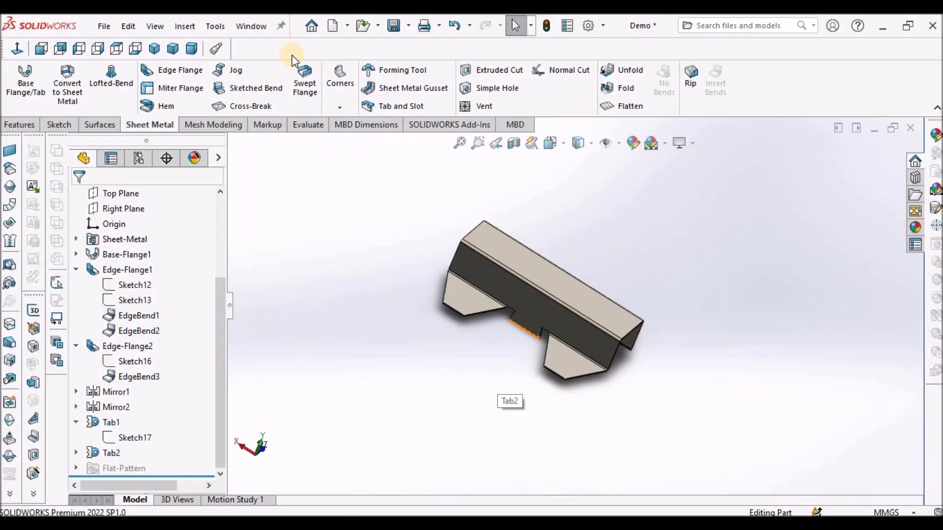
left_click(172, 70)
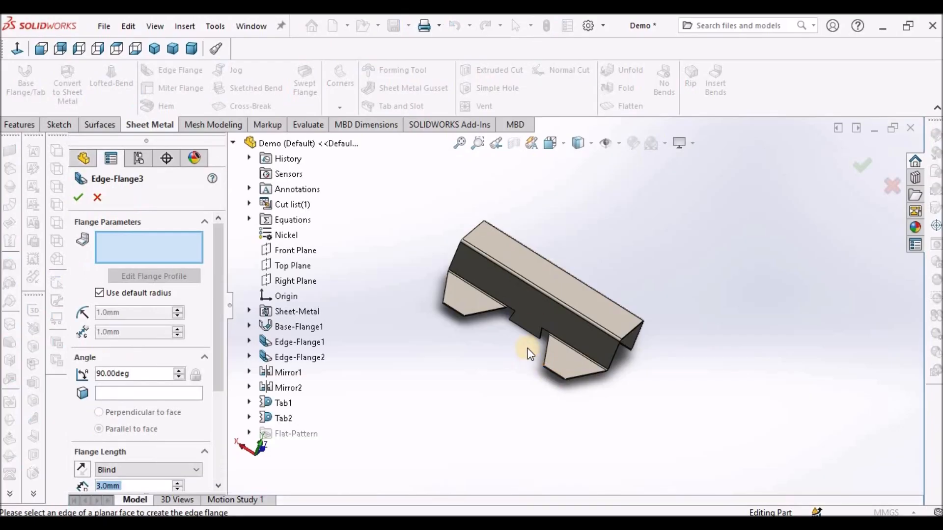
scroll(526, 344, "down", 6)
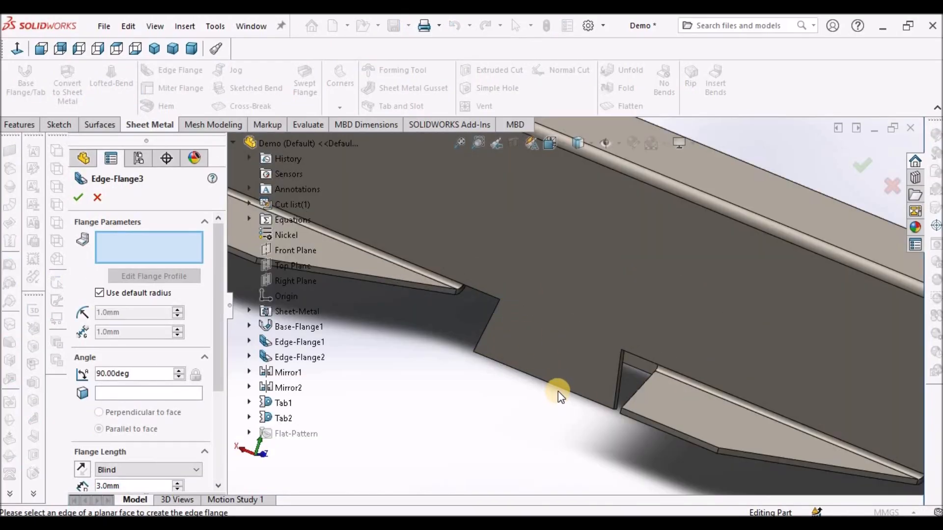
left_click(565, 370)
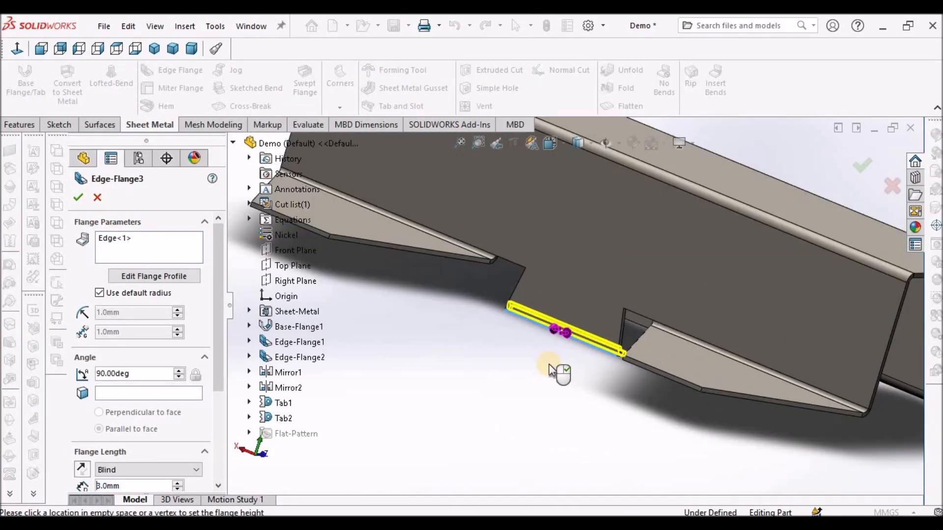
scroll(549, 367, "up", 5)
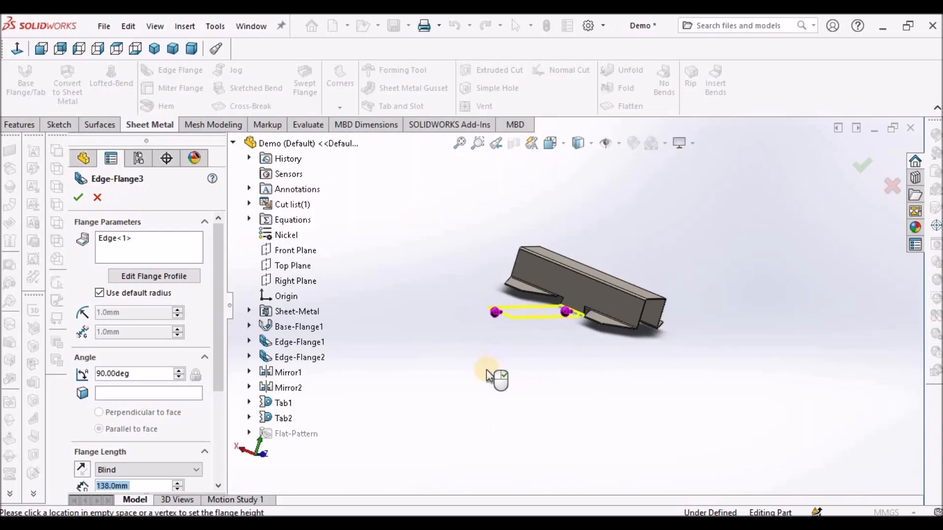
left_click(540, 339)
middle_click_drag(581, 267, 638, 310)
scroll(638, 310, "down", 4)
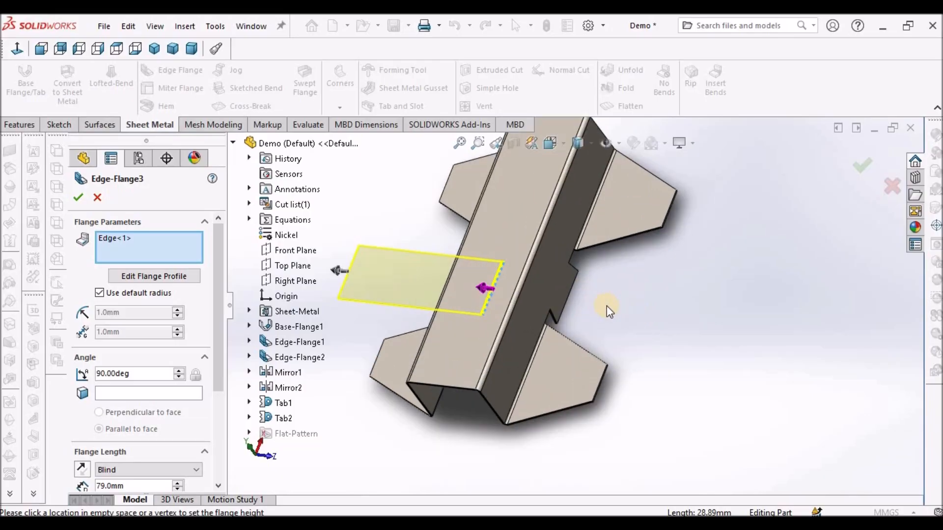
left_click(571, 293)
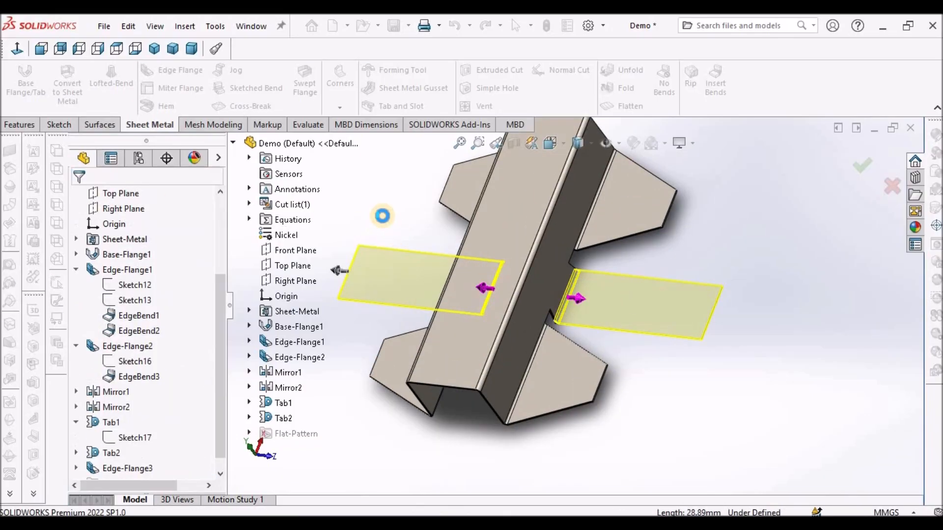
Edit the first profile sketch of the new edge flange and delete the vertical relations of its two side lines
left_click_drag(219, 431, 219, 483)
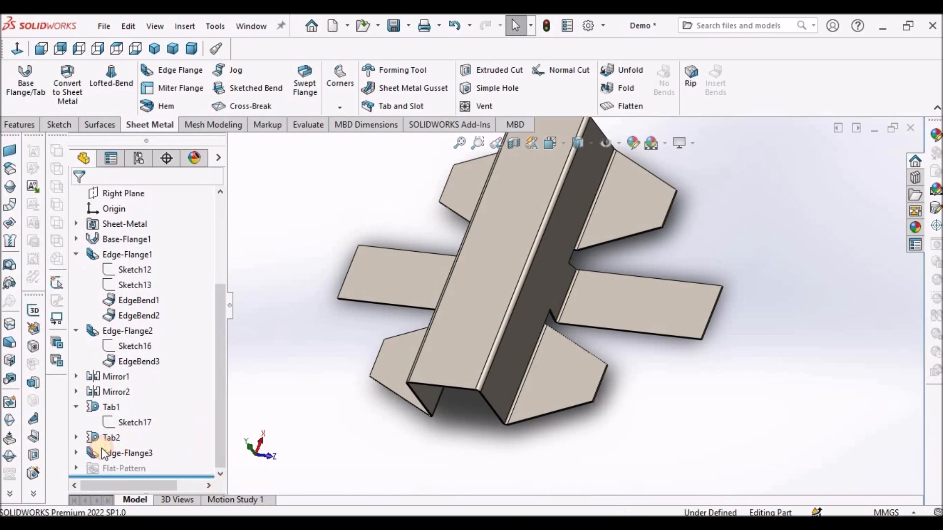
left_click(77, 454)
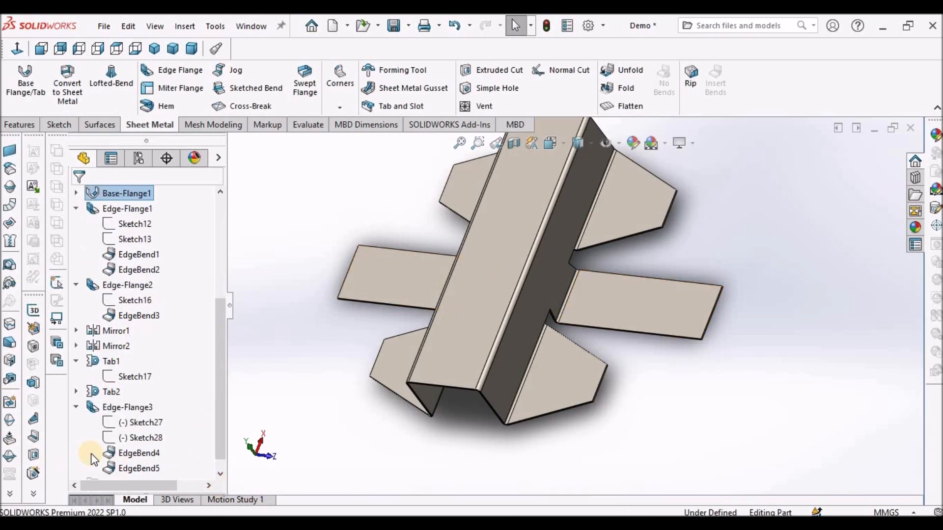
right_click(131, 421)
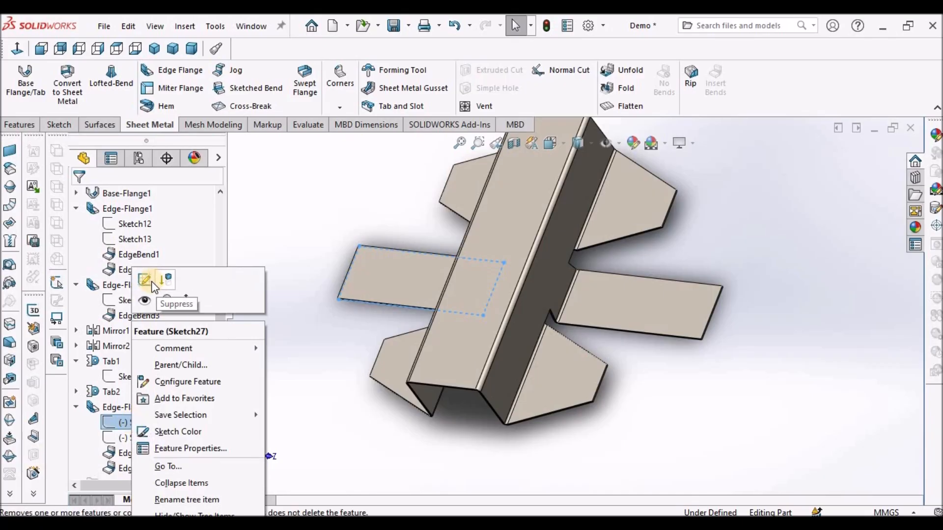
left_click(150, 292)
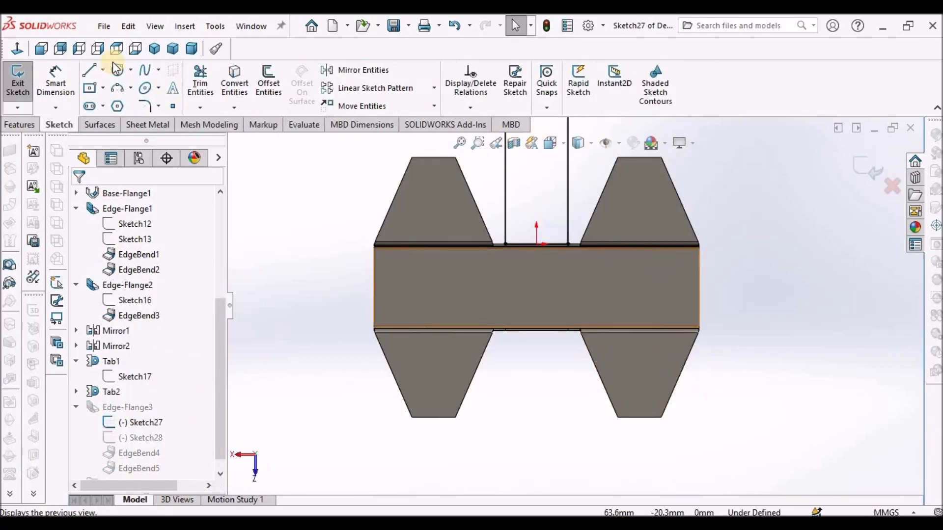
left_click(116, 48)
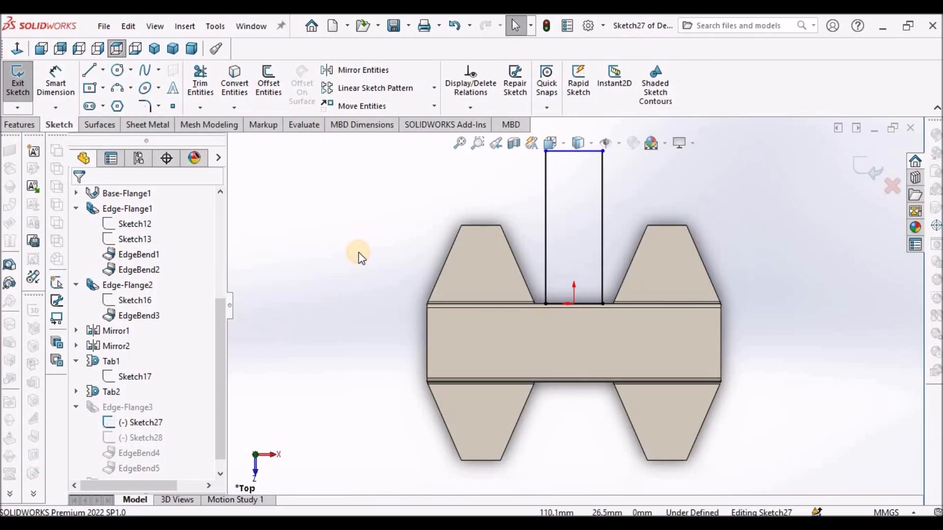
scroll(594, 248, "up", 1)
scroll(595, 250, "down", 1)
left_click(560, 273)
right_click(135, 250)
left_click(167, 258)
left_click(491, 248)
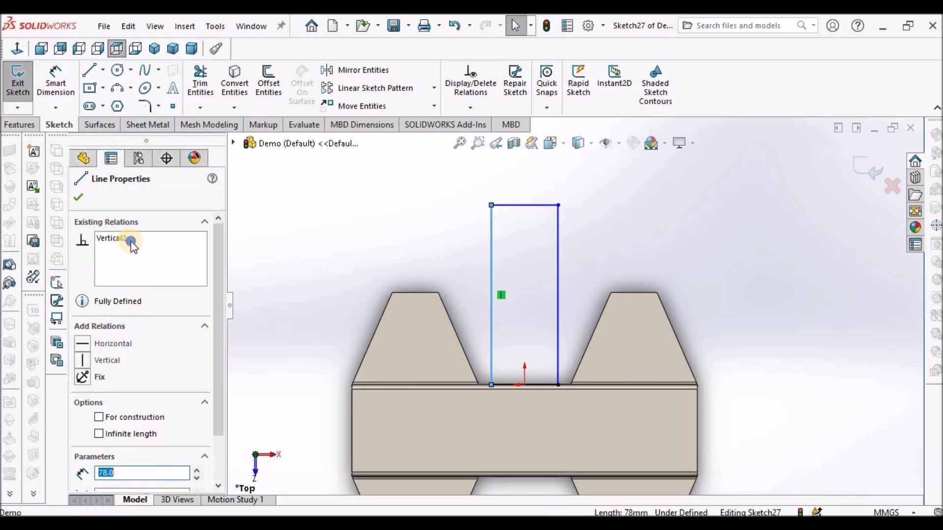
right_click(121, 236)
left_click(167, 250)
key("Escape")
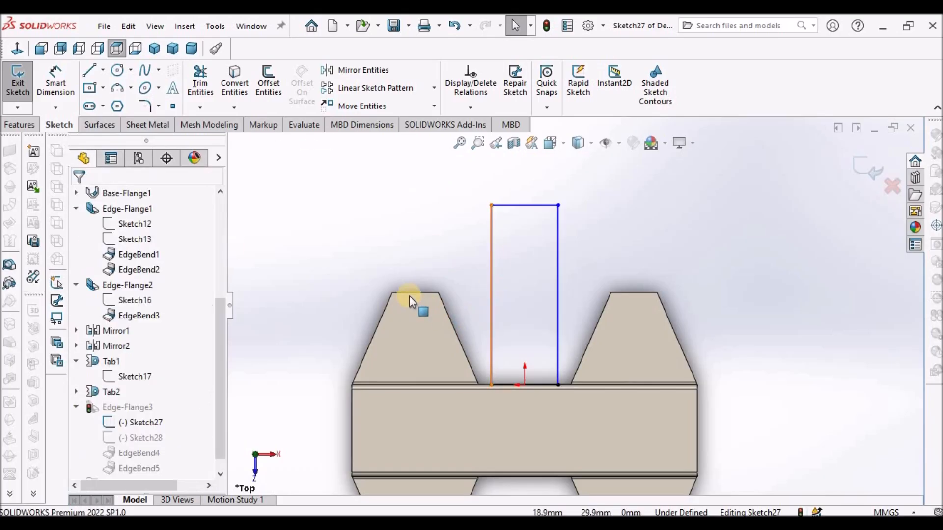
Make the profile's outer line collinear with the outer edge of the neighbouring trapezoidal flange
left_click(423, 293)
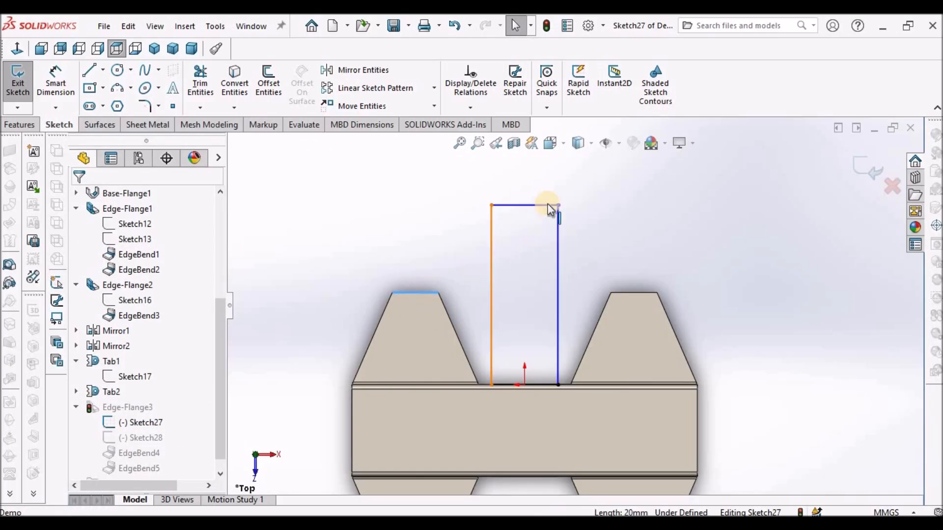
left_click(544, 205, "ctrl")
left_click(87, 422)
left_click(525, 340)
Make each side line of the profile parallel to the slanted edge of its adjacent trapezoidal flange, and finish the sketch
scroll(538, 238, "down", 3)
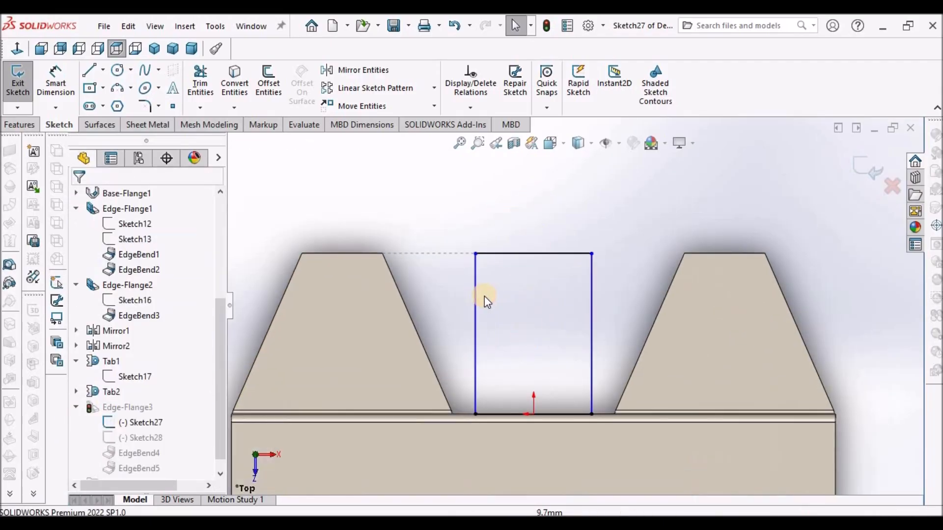
left_click(476, 298)
left_click(403, 300, "ctrl")
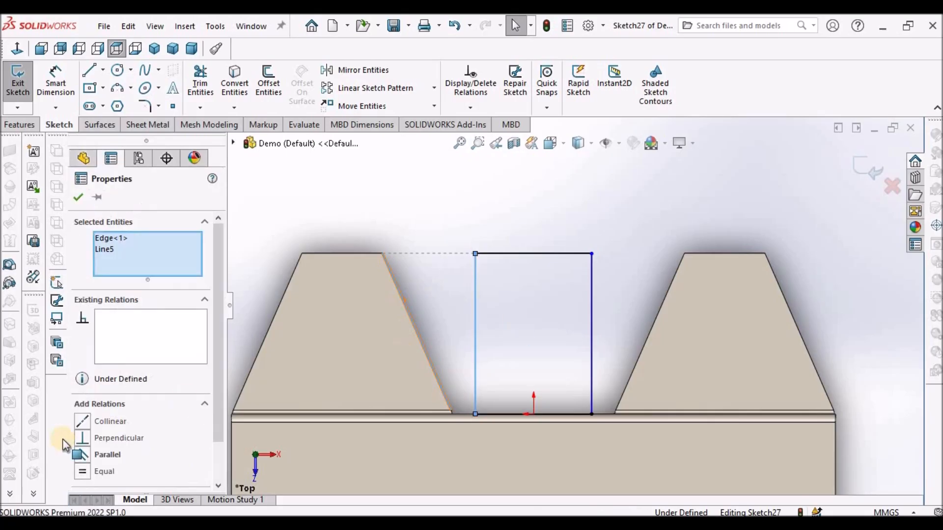
left_click(82, 455)
left_click(521, 316)
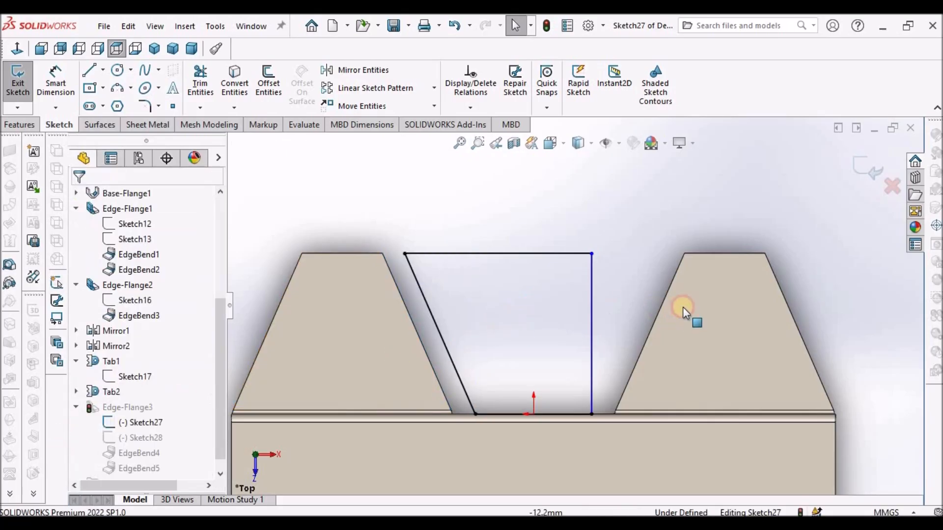
left_click(668, 294)
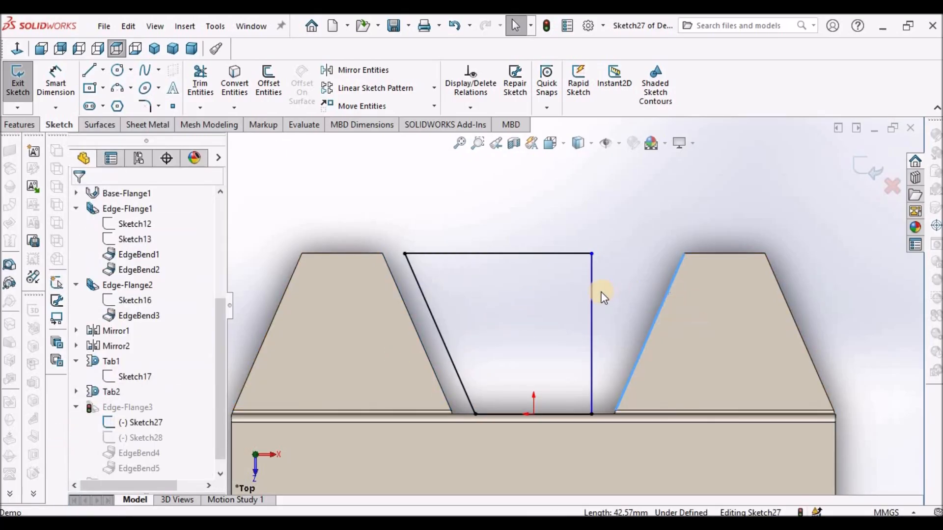
left_click(593, 295, "ctrl")
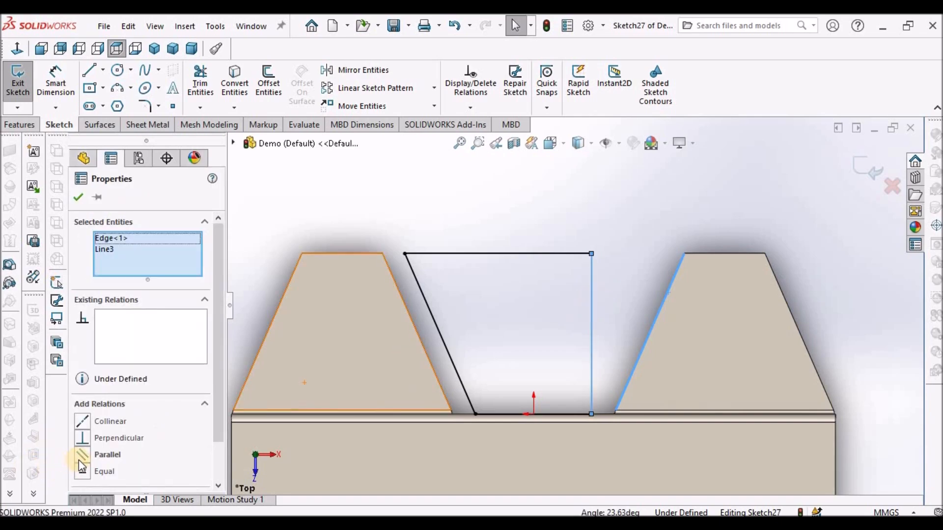
left_click(82, 455)
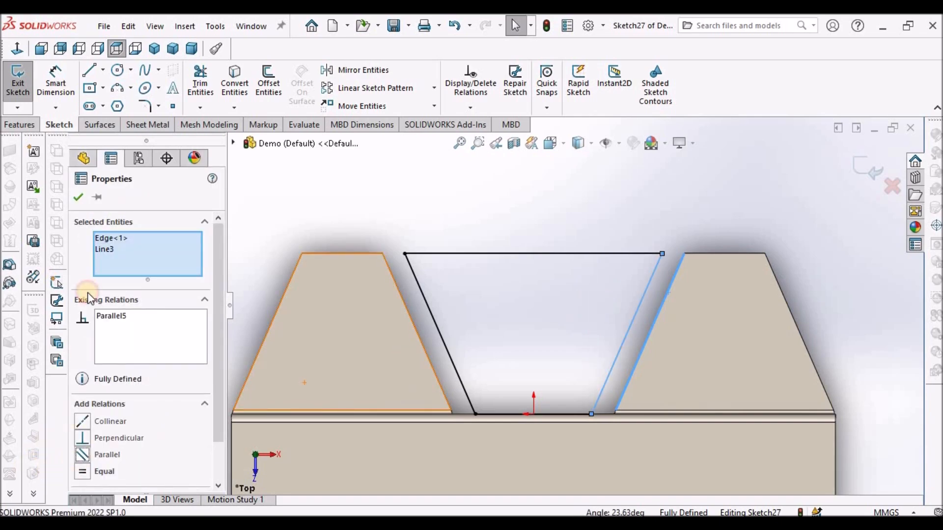
left_click(432, 206)
scroll(538, 320, "up", 5)
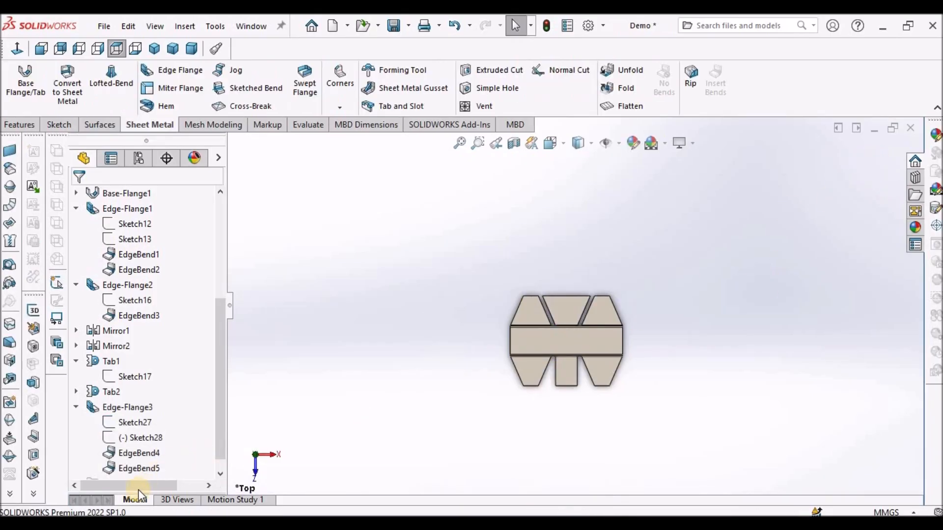
Edit the second profile sketch of the edge flange and remove the vertical relations from both of its side lines
right_click(138, 440)
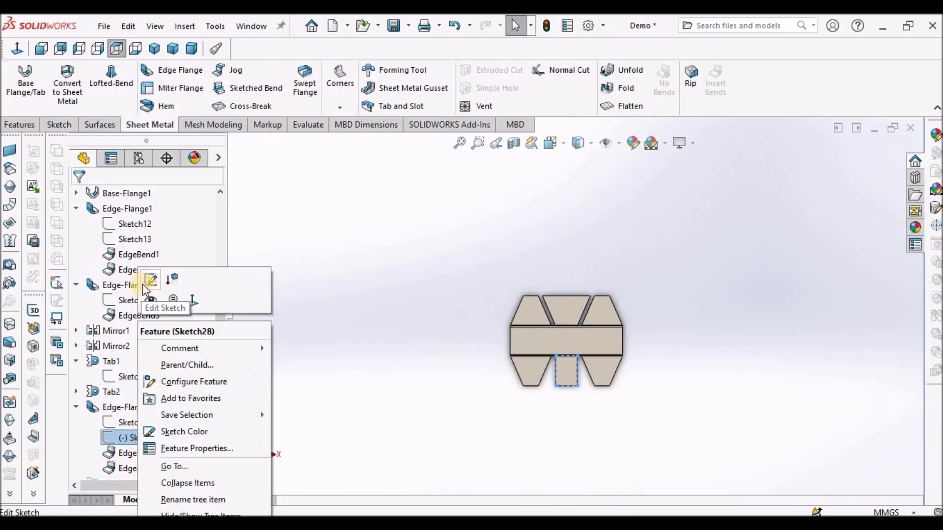
left_click(190, 284)
scroll(569, 305, "down", 4)
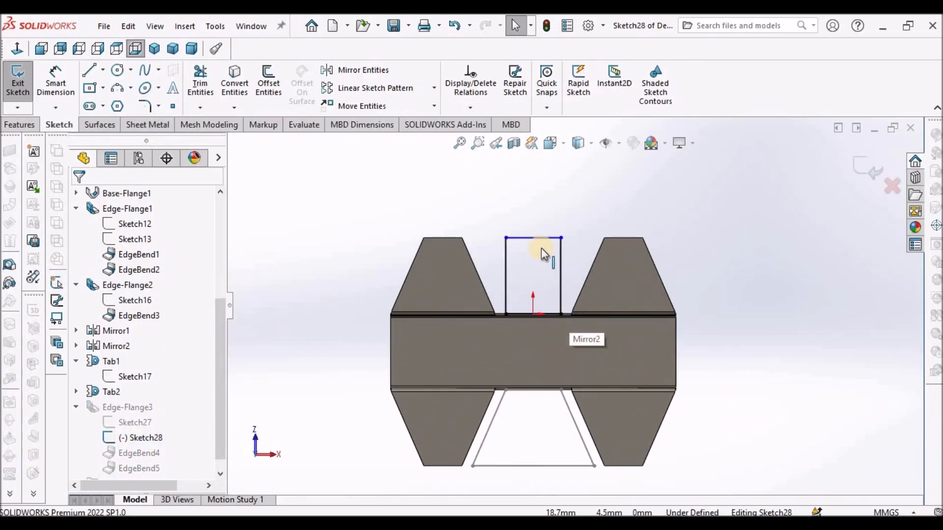
left_click(506, 265)
right_click(114, 238)
left_click(154, 247)
left_click(375, 210)
left_click(562, 265)
right_click(115, 251)
left_click(152, 259)
left_click(500, 214)
Make the second profile's outer line collinear with the outer edge of the trapezoidal flange beside it
left_click(454, 238)
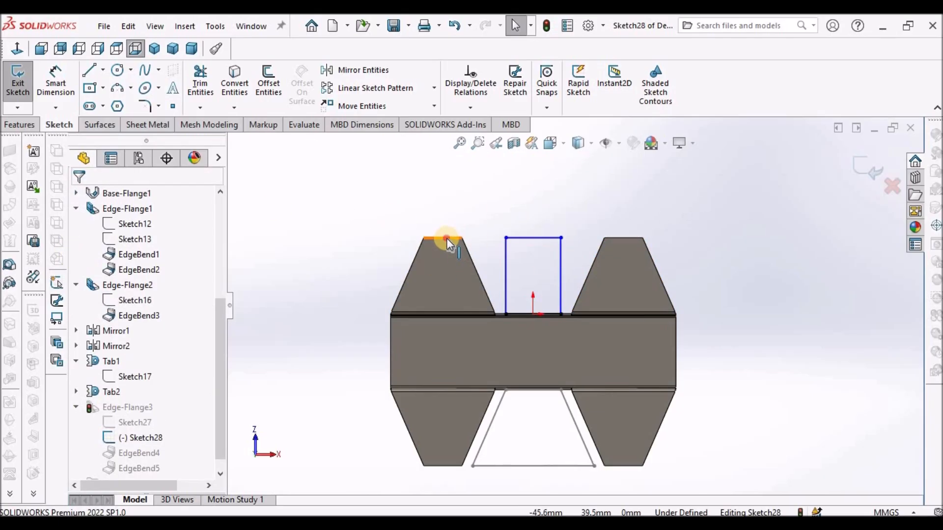
left_click(549, 238, "ctrl")
left_click(105, 420)
left_click(310, 252)
Make both side lines of the second profile parallel to the slanted edges of the adjacent trapezoidal flanges, and finish the sketch
scroll(475, 262, "down", 2)
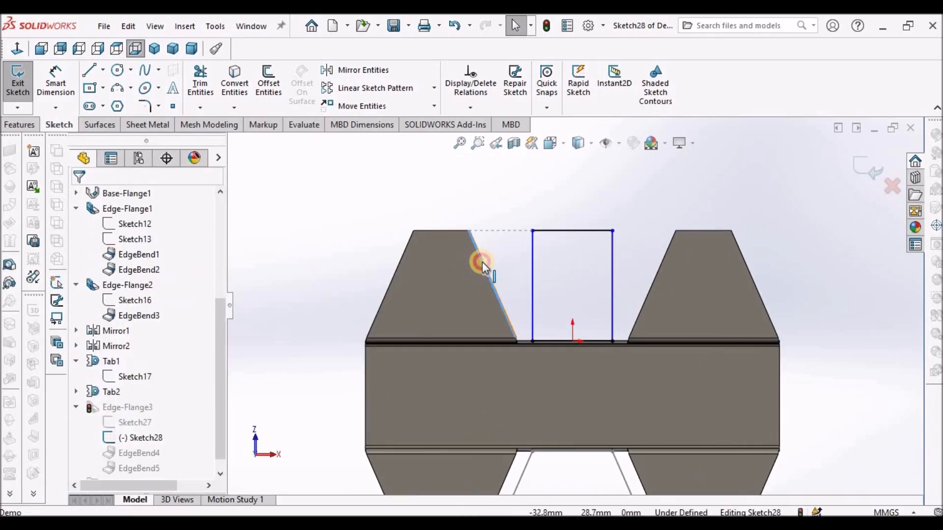
left_click(532, 252, "ctrl")
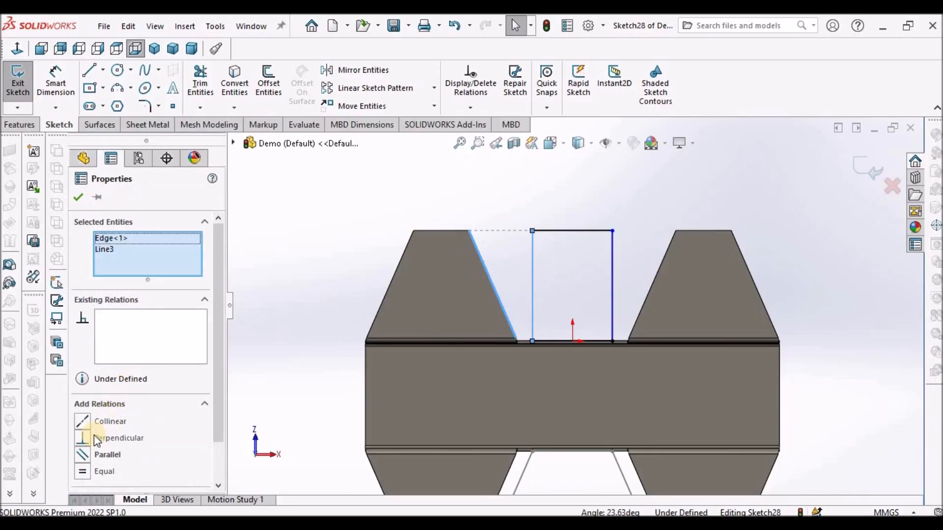
left_click(82, 454)
left_click(470, 158)
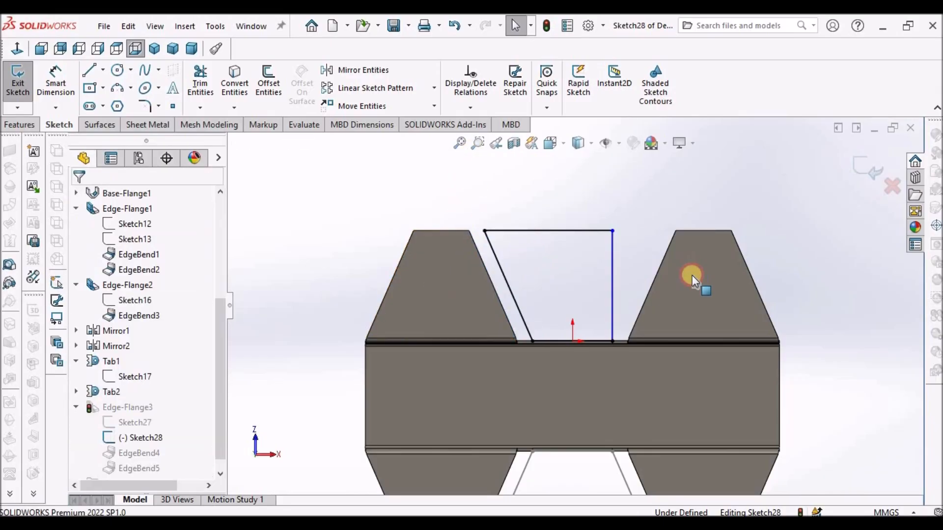
left_click(663, 252)
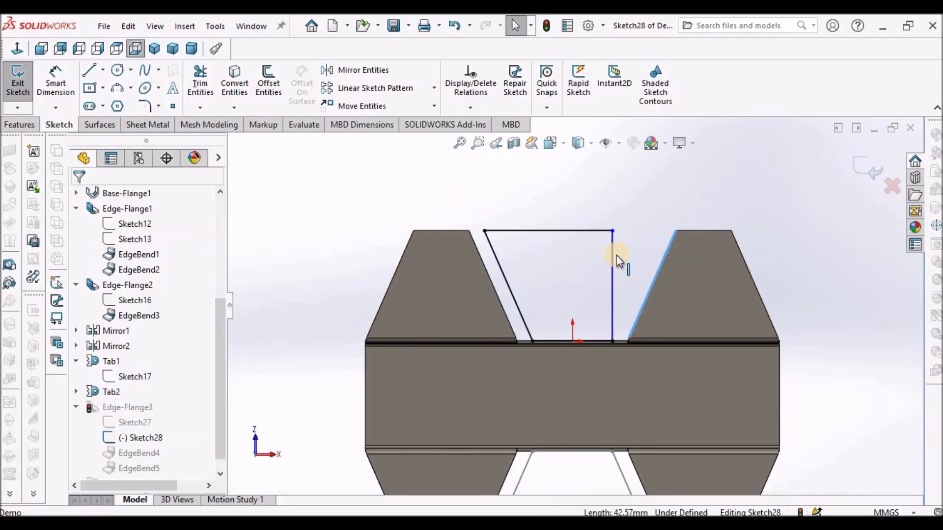
left_click(615, 257, "ctrl")
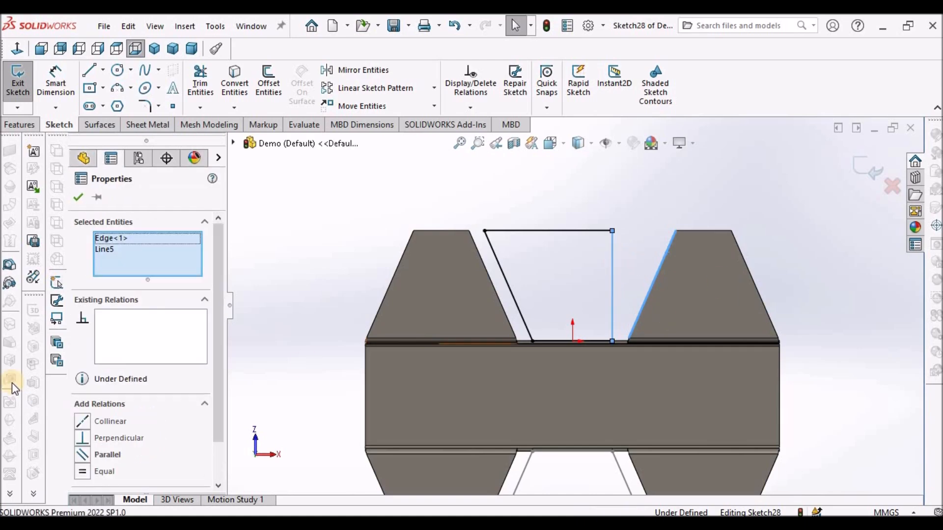
left_click(82, 454)
left_click(76, 201)
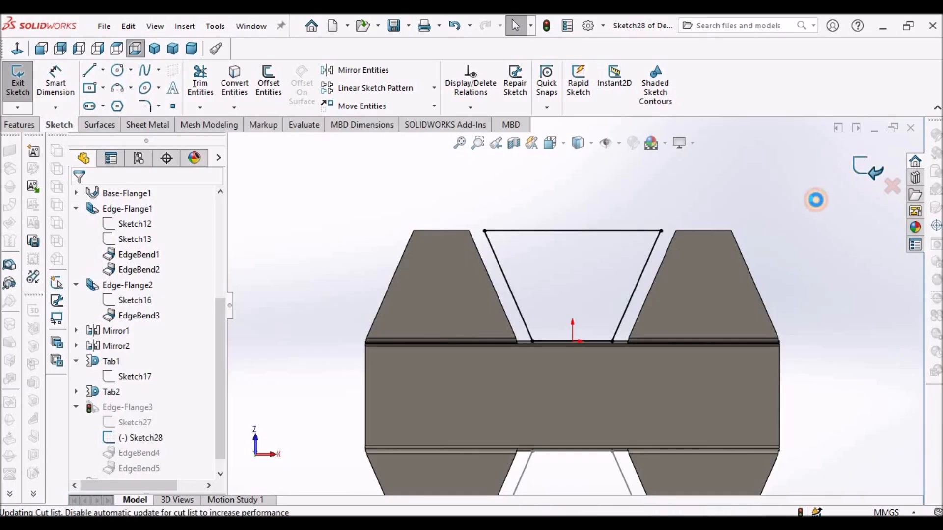
Examine the bracket and its new middle flanges from the top, from the right side and in isometric view
middle_click_drag(817, 196, 443, 402)
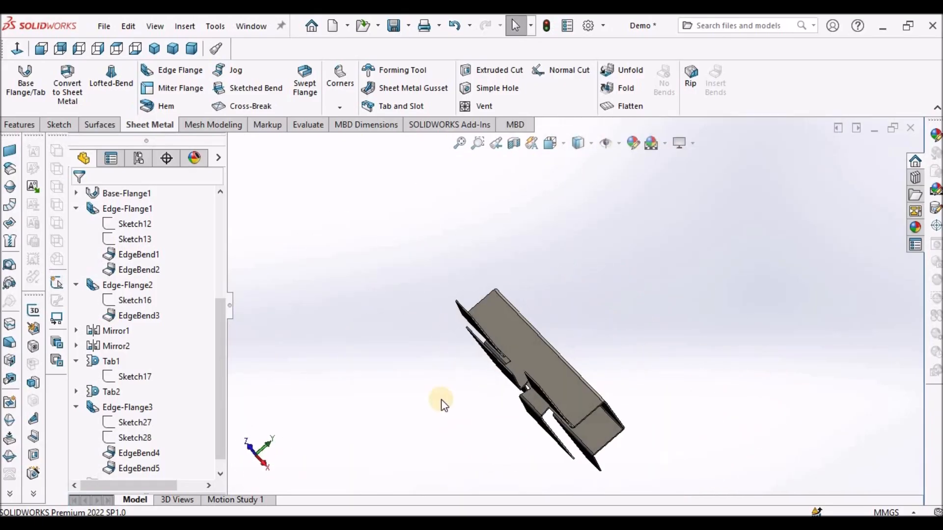
left_click(116, 49)
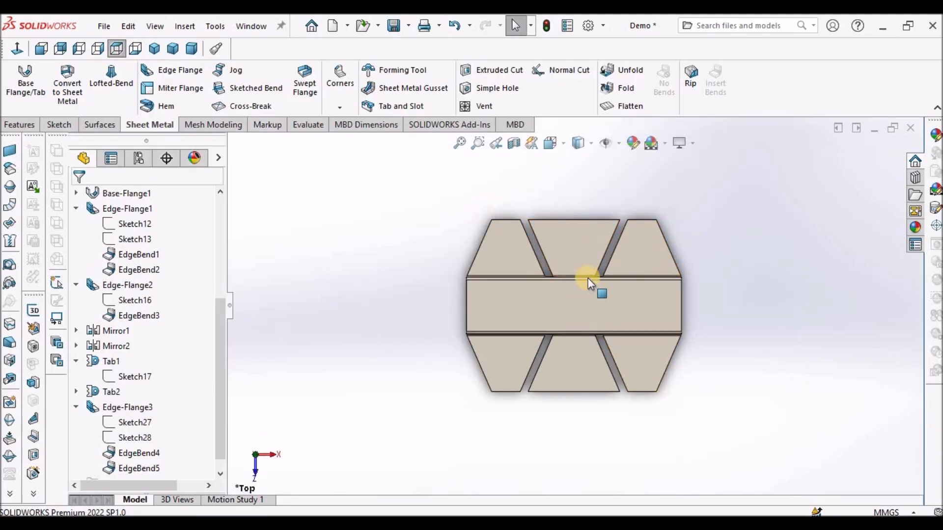
middle_click_drag(678, 284, 442, 162)
left_click(98, 49)
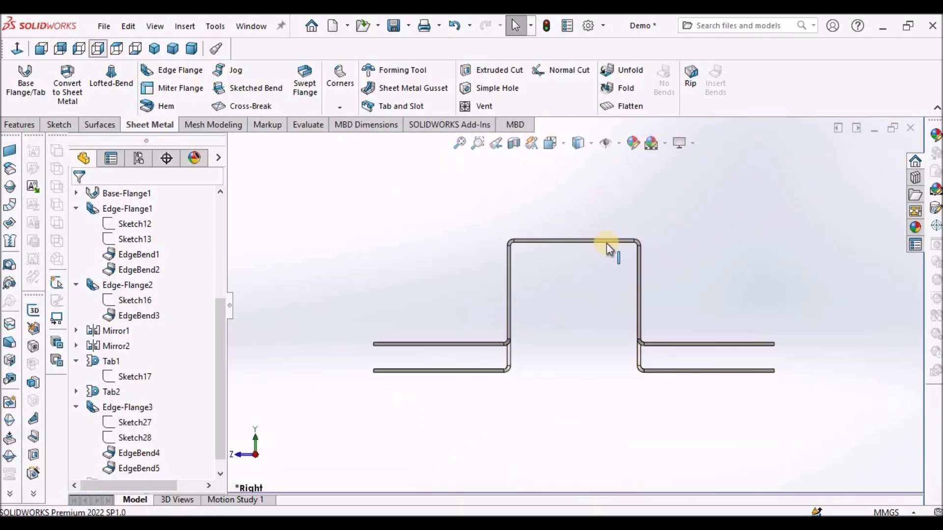
scroll(489, 349, "down", 5)
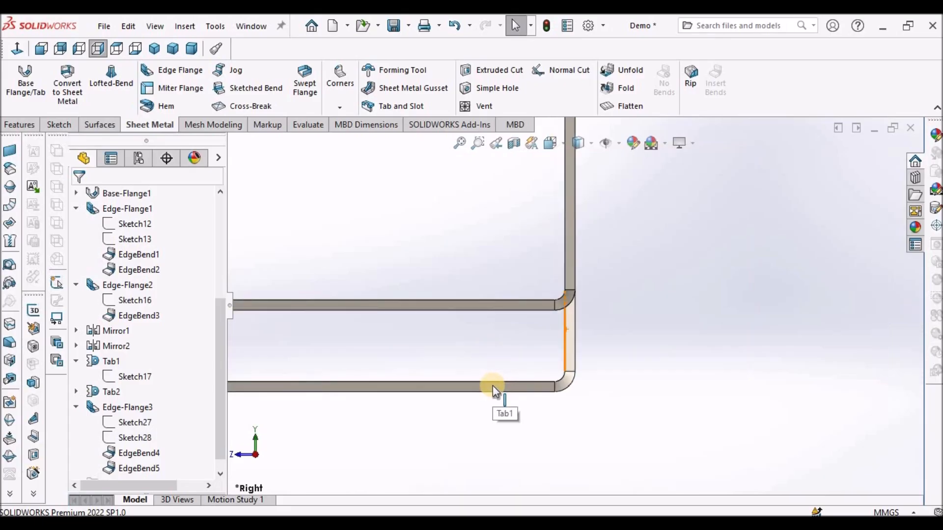
middle_click_drag(573, 322, 597, 344)
key("ctrl+7")
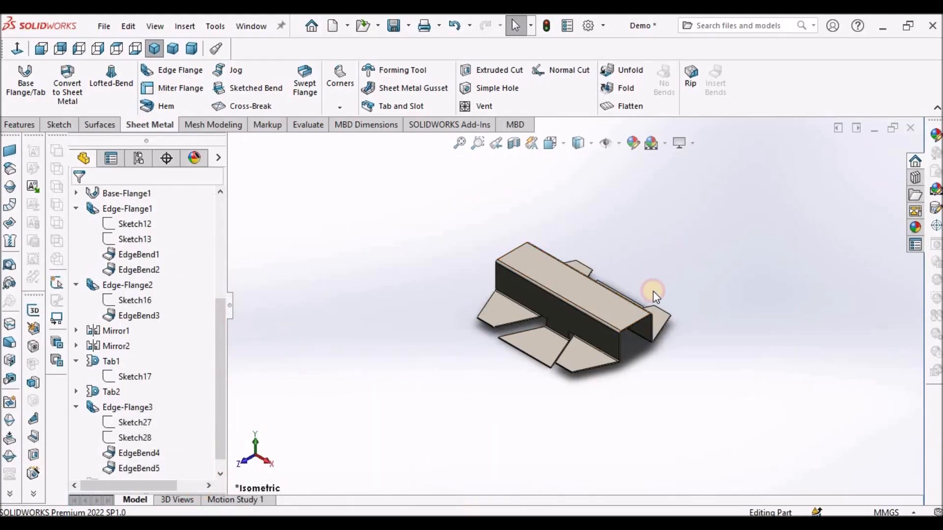
mouse_move(612, 320)
middle_mouse_down()
mouse_move(642, 347)
mouse_move(601, 324)
middle_mouse_up()
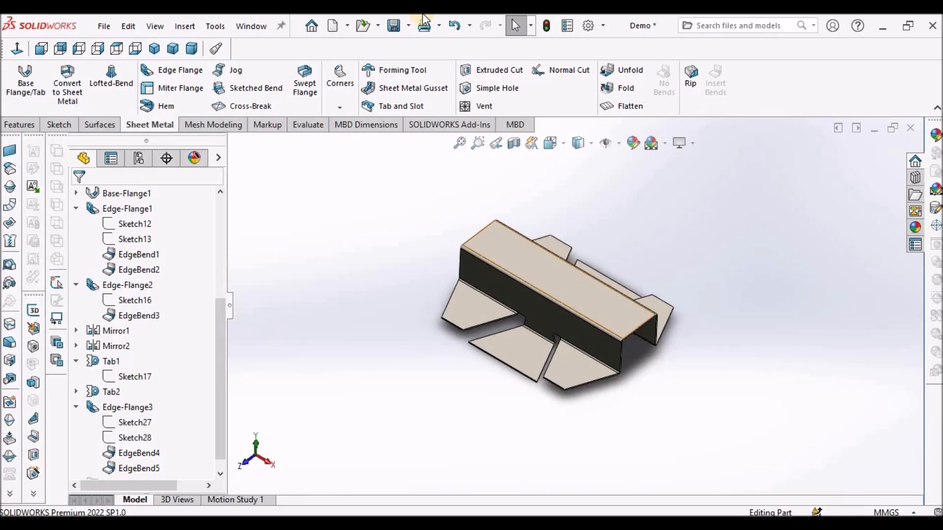
Start a fillet-type Break Corner with a 10 mm radius and select both outer corners of the first middle flange
left_click(340, 108)
left_click(365, 156)
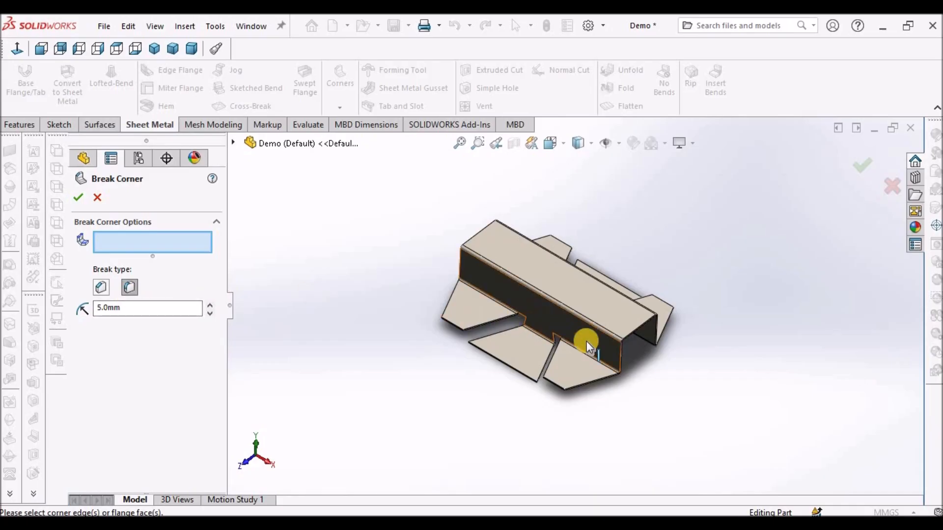
scroll(565, 344, "up", 6)
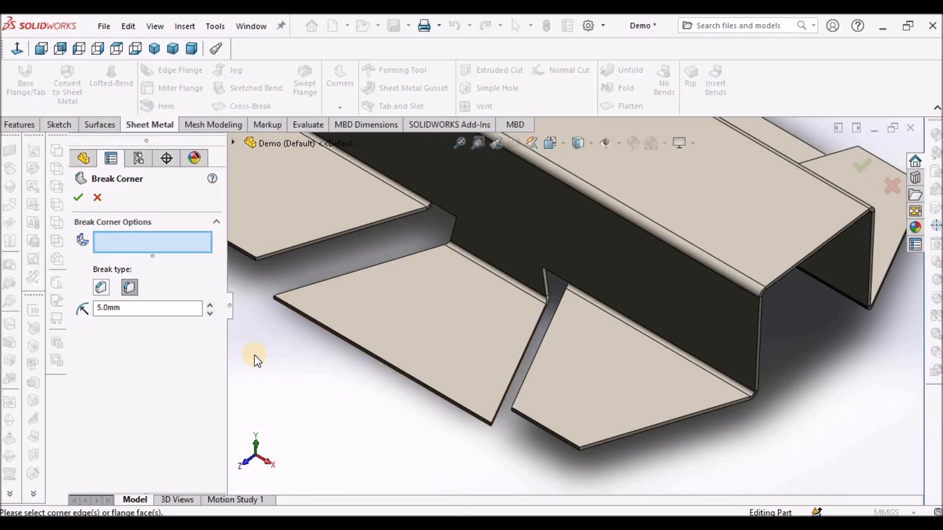
left_click(163, 312)
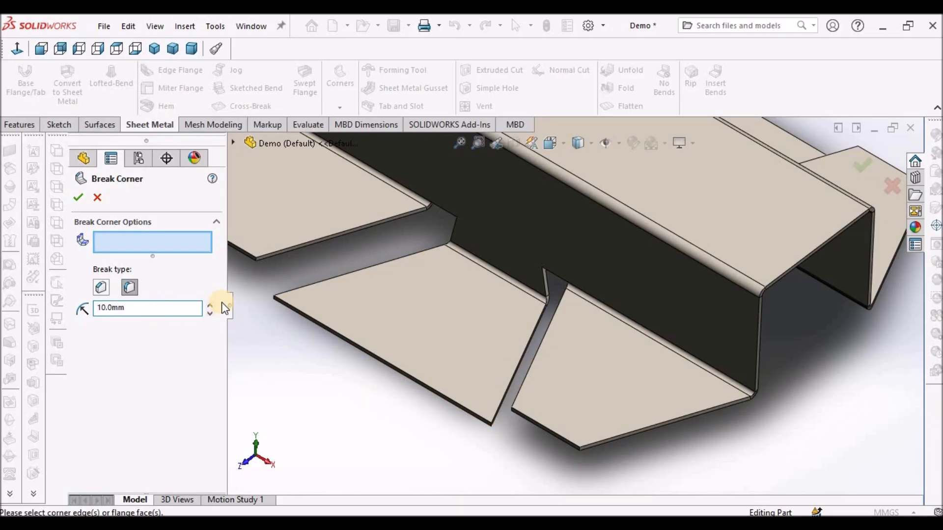
scroll(500, 435, "up", 5)
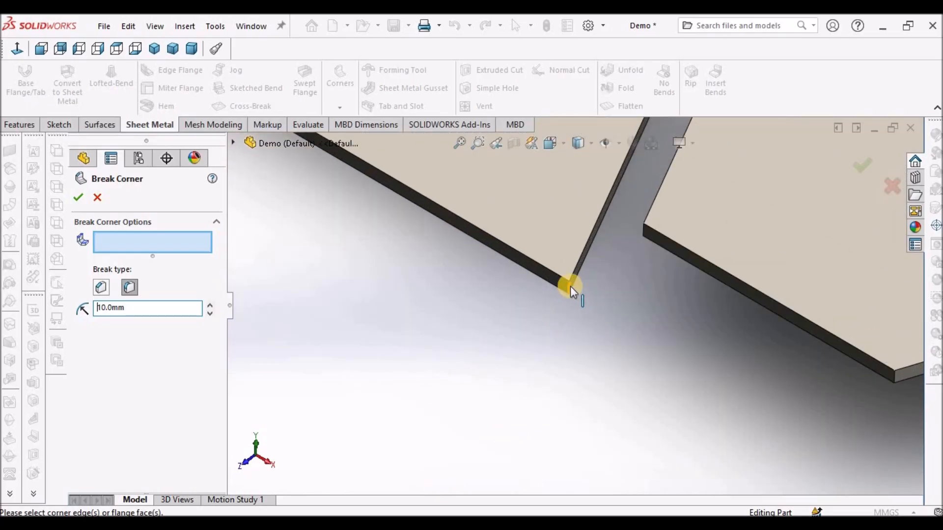
left_click(570, 287)
middle_click_drag(564, 290, 414, 198)
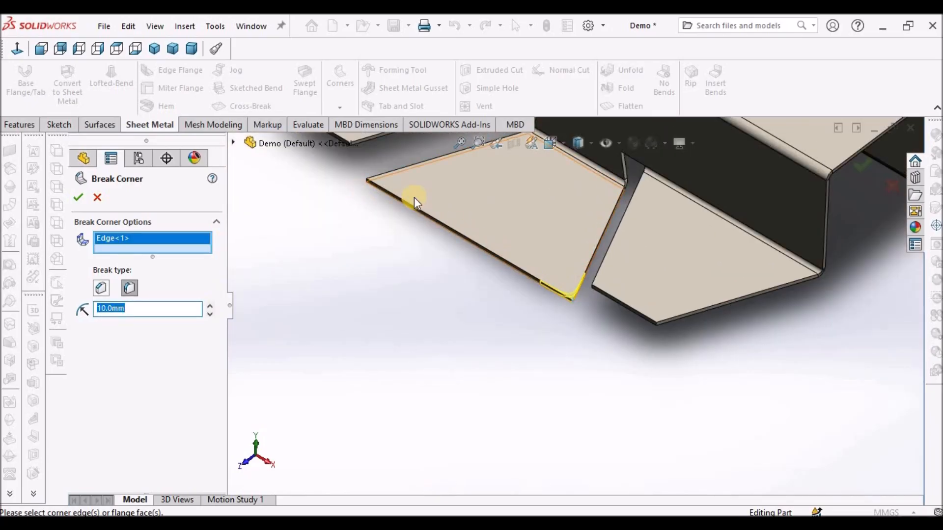
scroll(390, 187, "up", 6)
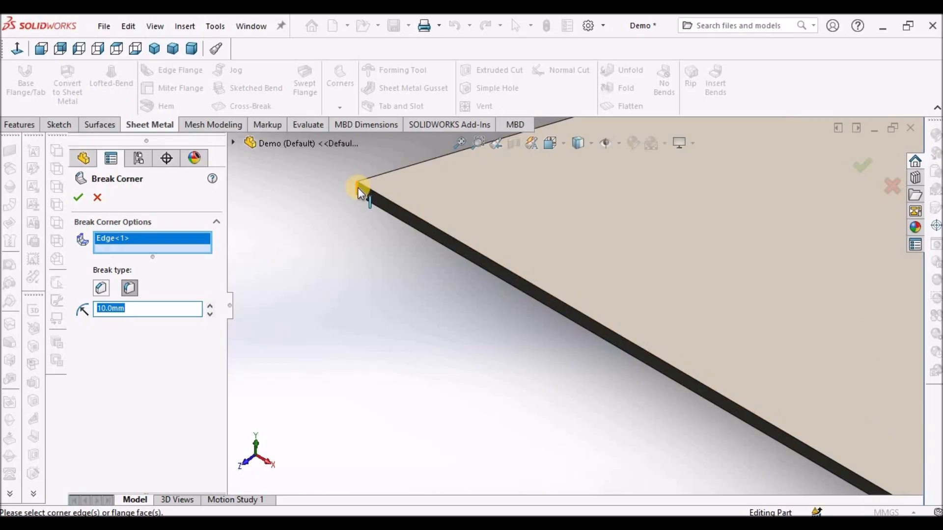
left_click(358, 188)
Add both outer corners of the opposite middle flange to the 10 mm corner break and apply it
scroll(512, 269, "down", 8)
scroll(553, 266, "down", 6)
middle_click_drag(543, 200, 580, 296)
scroll(635, 308, "up", 5)
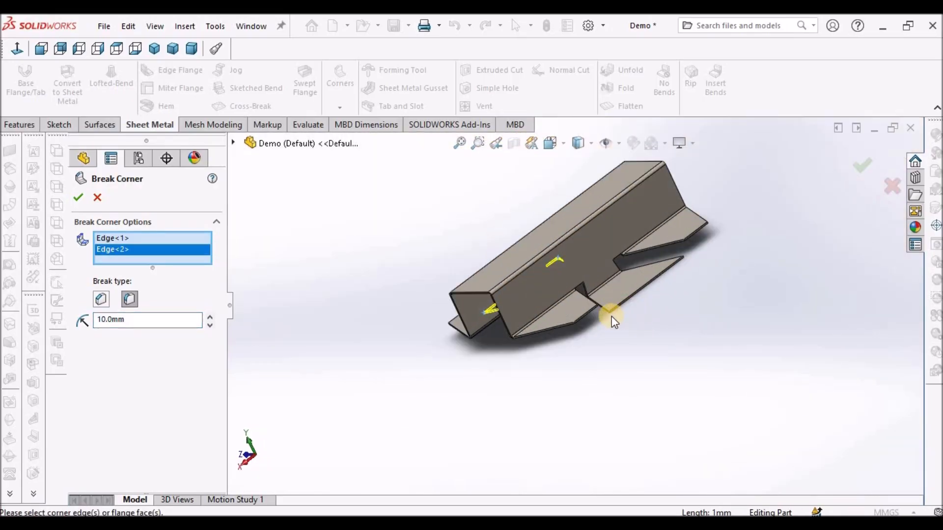
scroll(614, 317, "up", 6)
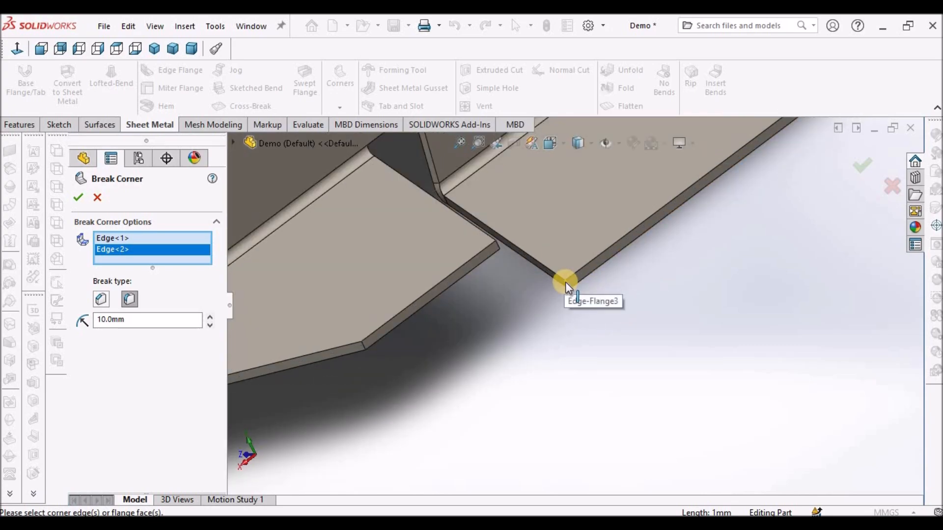
left_click(565, 282)
scroll(627, 297, "down", 10)
scroll(610, 270, "up", 8)
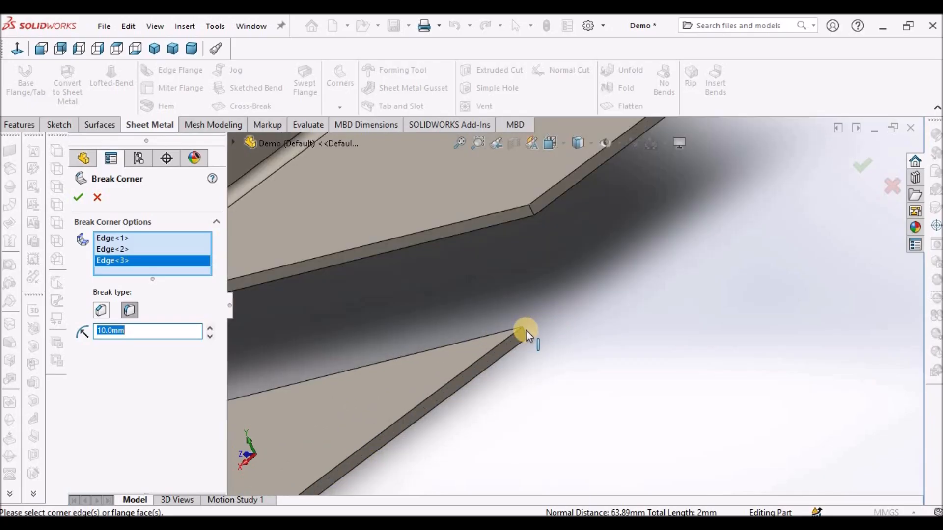
left_click(525, 331)
left_click(73, 200)
Examine the rounded outer corners of the middle flanges
scroll(673, 352, "down", 6)
middle_click_drag(672, 352, 565, 379)
scroll(505, 326, "up", 8)
middle_click_drag(505, 326, 573, 362)
scroll(520, 332, "up", 8)
scroll(535, 257, "down", 6)
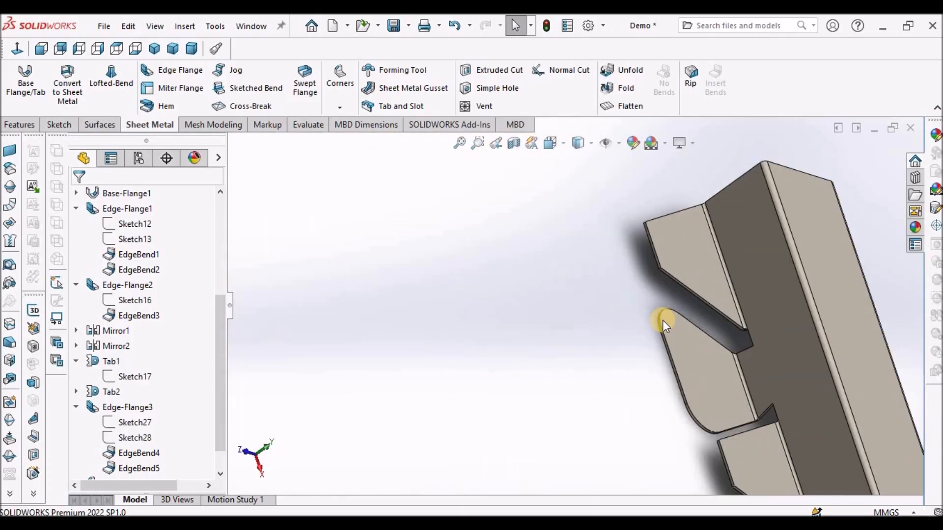
scroll(663, 322, "down", 3)
Start another fillet-type Break Corner with a 5 mm radius and select both outer corners of one trapezoidal end flange
left_click(347, 105)
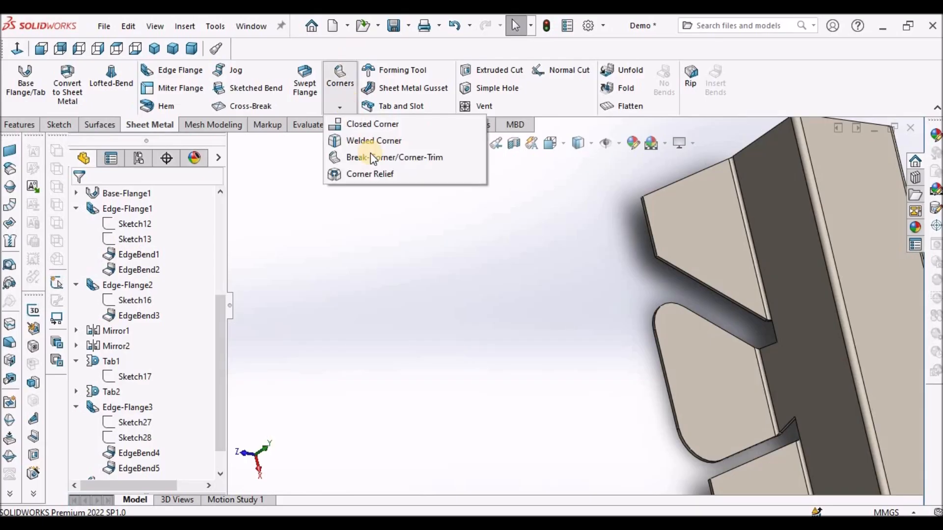
left_click(373, 159)
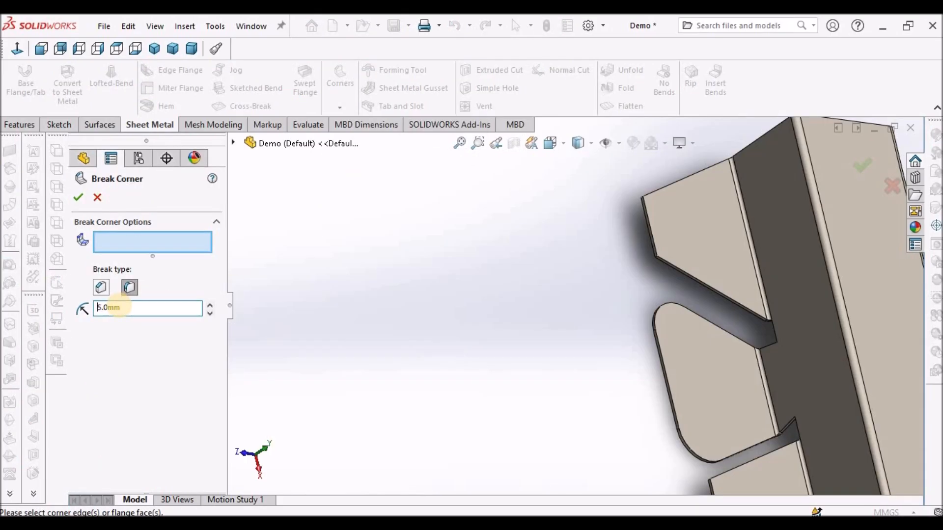
scroll(695, 120, "down", 1)
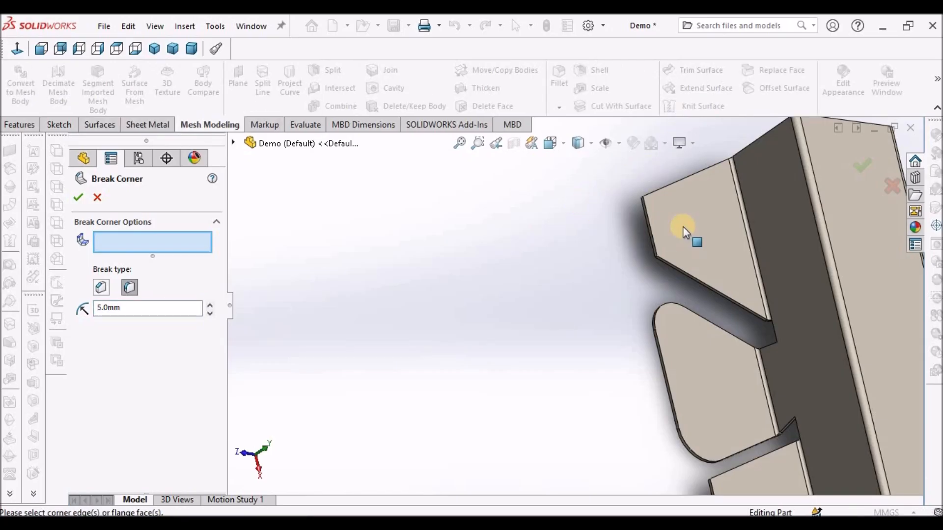
scroll(644, 199, "down", 5)
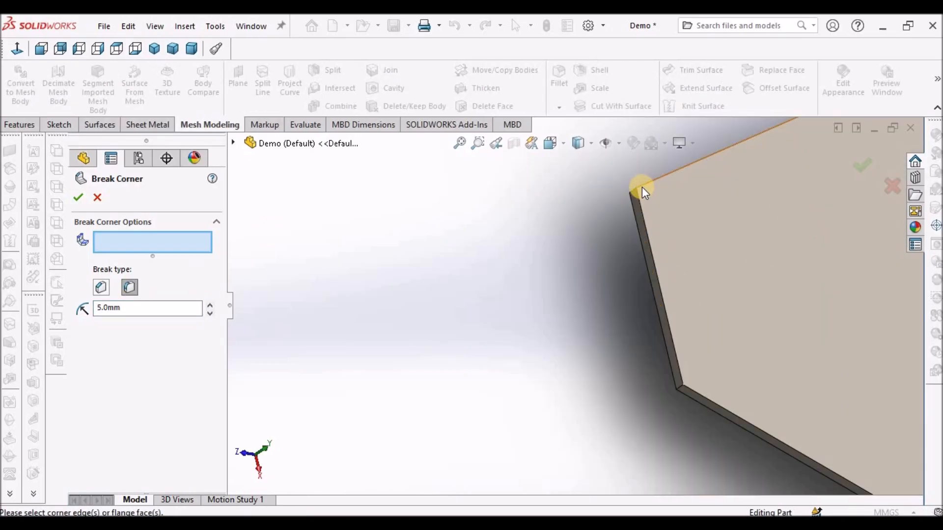
left_click(629, 196)
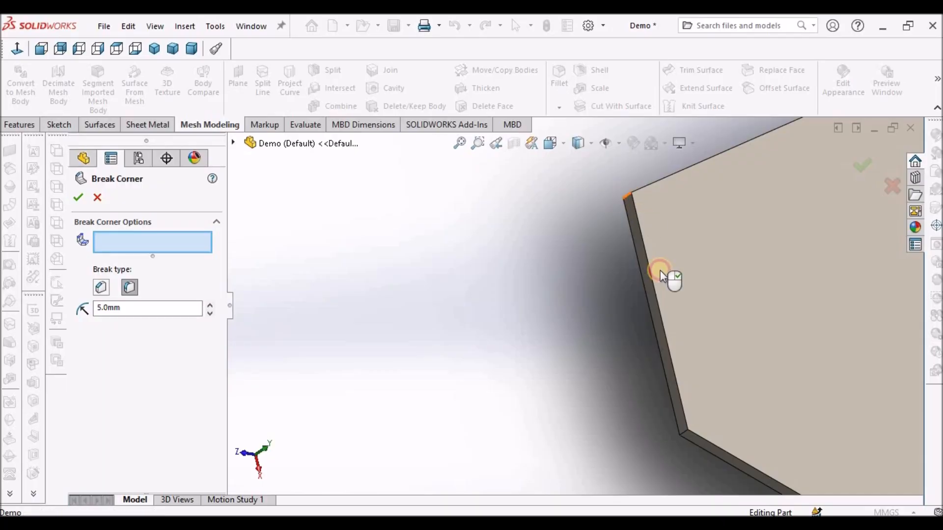
left_click(683, 432)
Add both outer corners of the other end flange on the same side to the 5 mm corner break
scroll(579, 392, "up", 5)
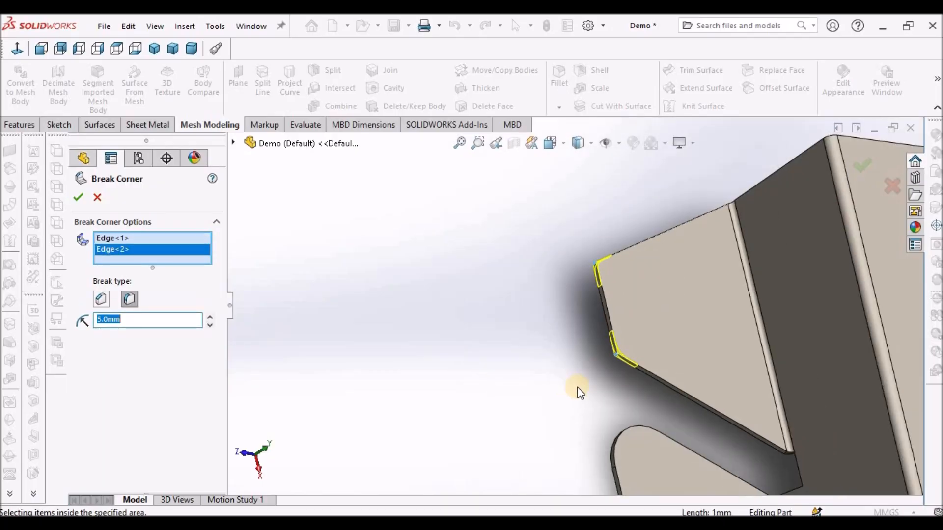
scroll(575, 308, "down", 3)
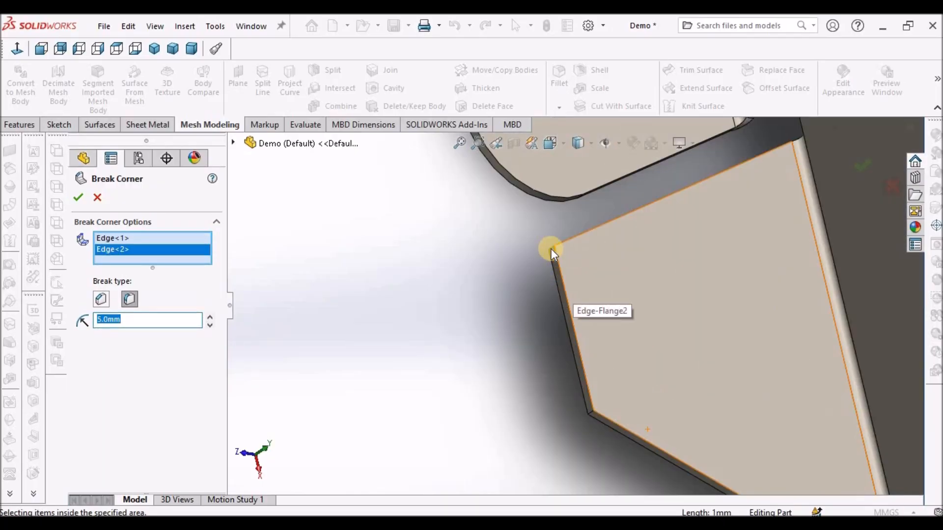
left_click(586, 382)
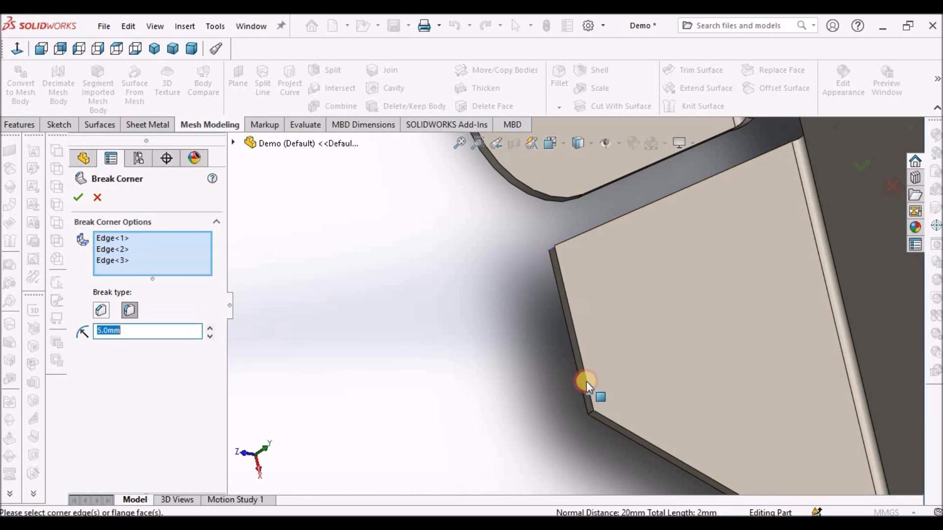
left_click(591, 411)
Add both outer corners of the first end flange on the opposite side to the 5 mm corner break
middle_click_drag(476, 401, 548, 264)
scroll(406, 335, "down", 5)
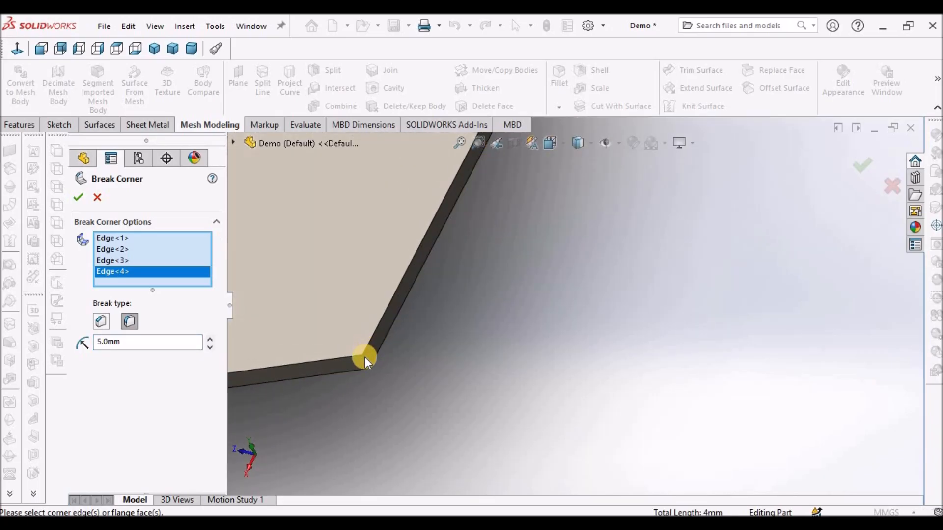
left_click(365, 357)
scroll(473, 258, "up", 2)
scroll(569, 261, "up", 4)
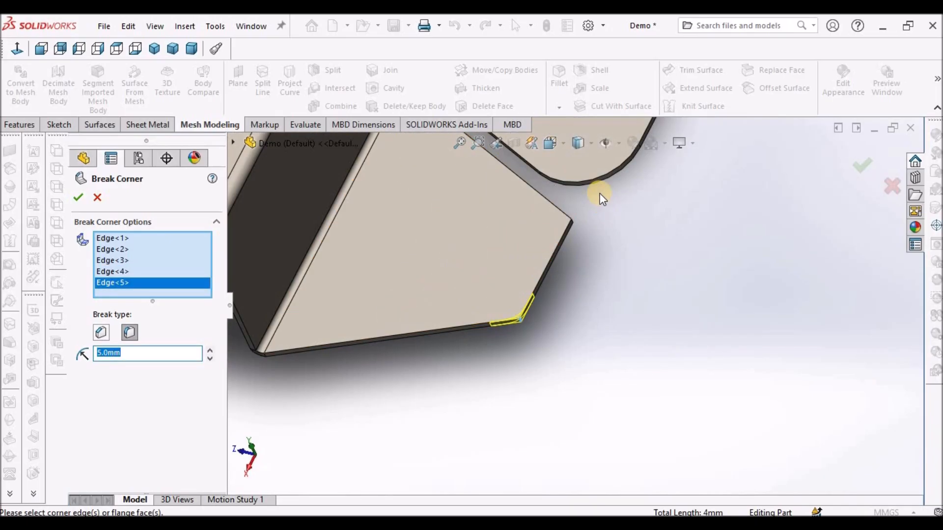
scroll(582, 231, "down", 7)
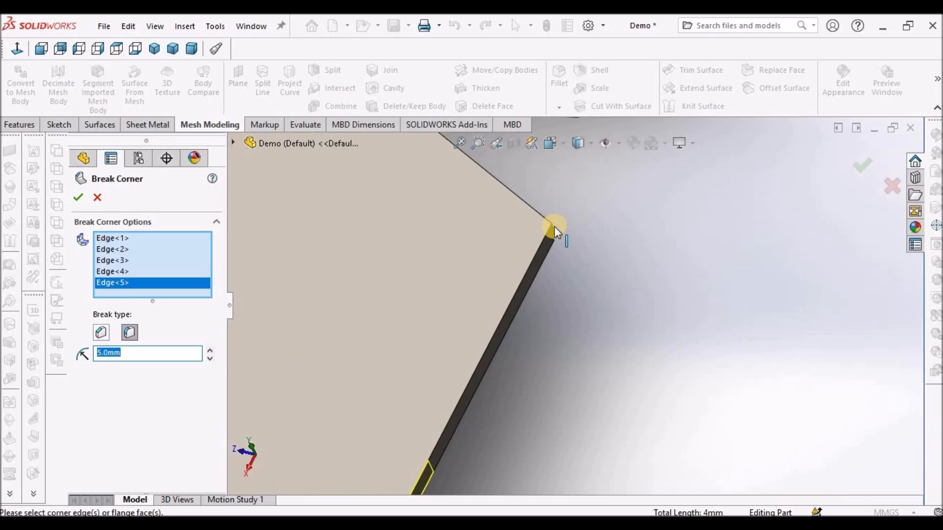
left_click(556, 228)
Add both outer corners of the remaining end flange to the 5 mm corner break and apply it, finishing in isometric view
scroll(629, 267, "up", 5)
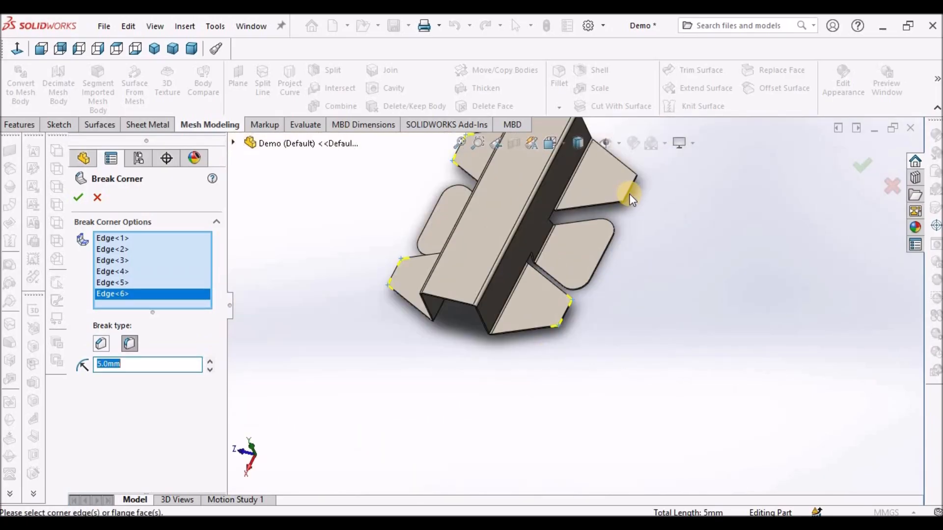
scroll(626, 202, "down", 5)
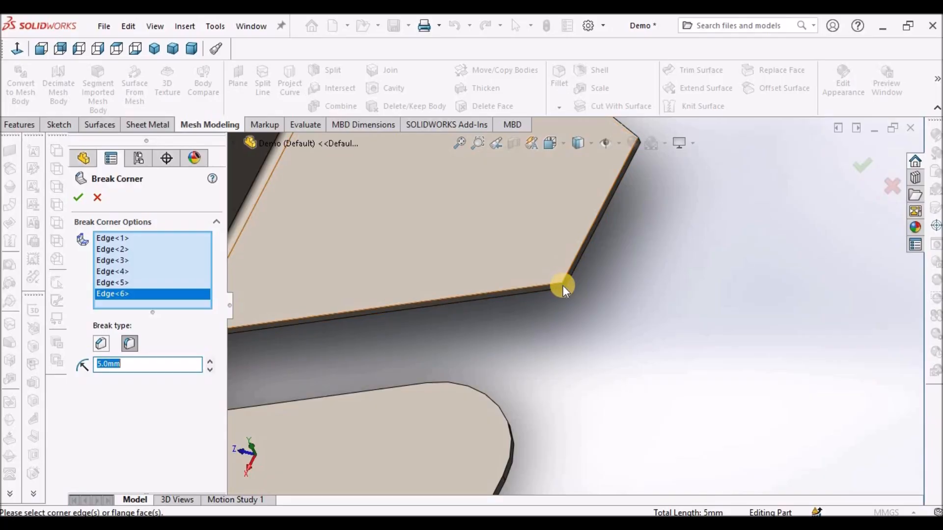
left_click(563, 286)
scroll(634, 265, "up", 4)
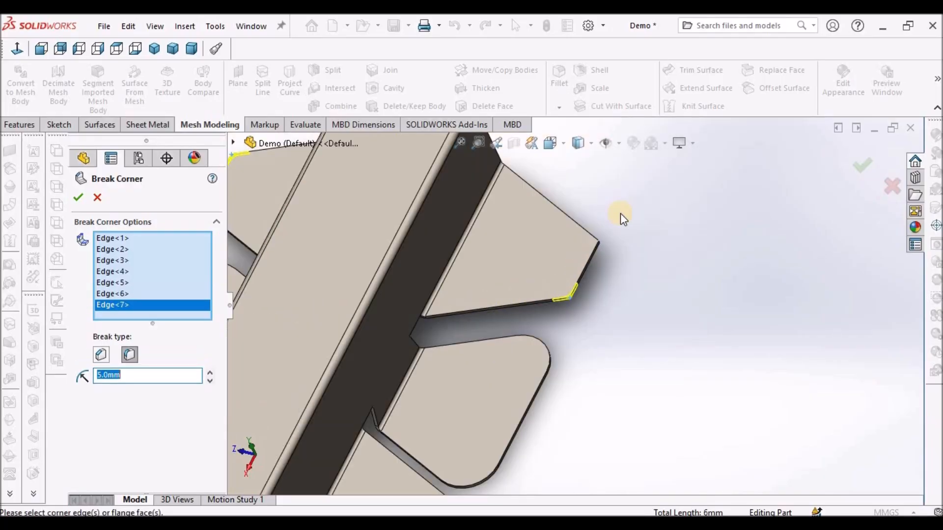
scroll(568, 288, "down", 5)
left_click(540, 348)
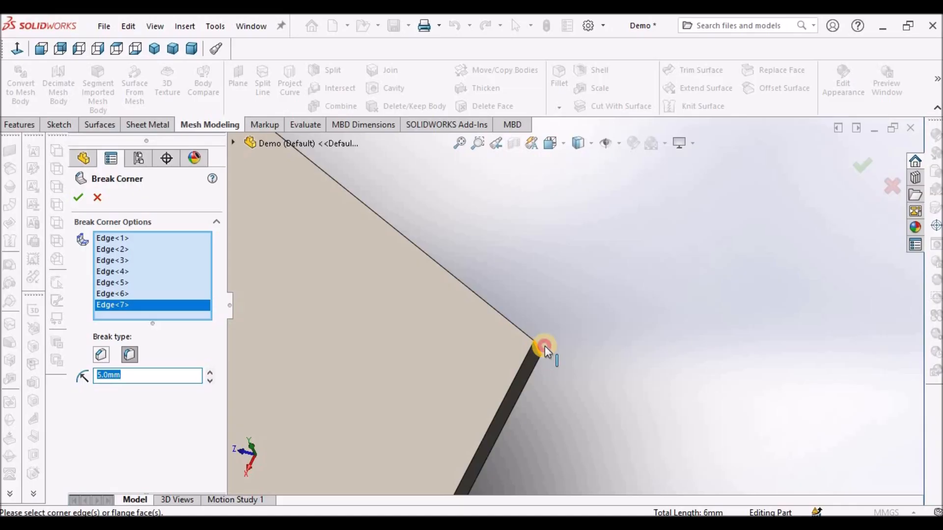
left_click(80, 197)
scroll(642, 283, "up", 8)
middle_click_drag(643, 285, 589, 346)
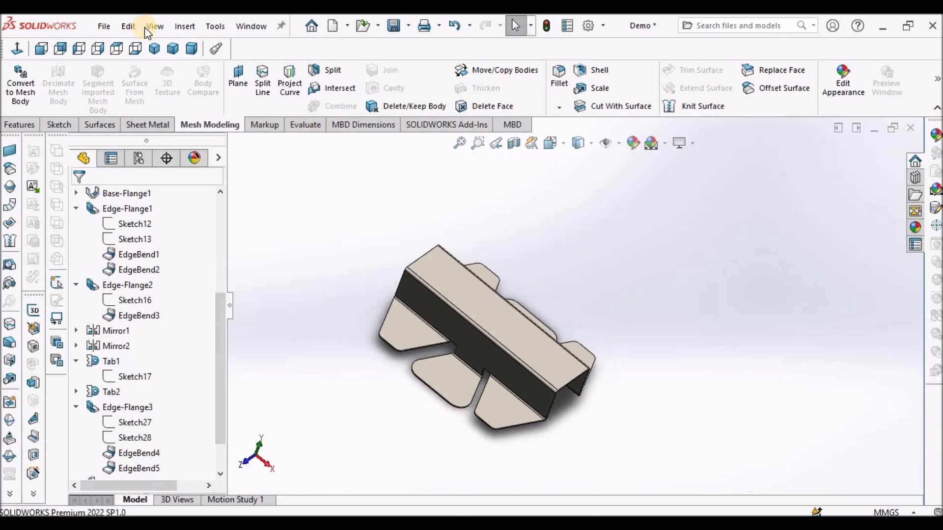
left_click(154, 49)
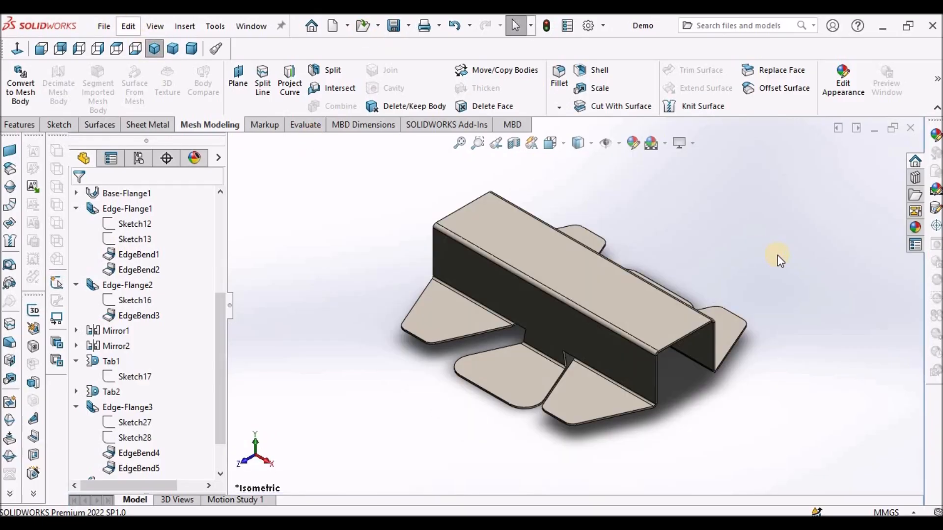
Unfold all collected bends of the bracket, keeping the central face of the base flange fixed
middle_click_drag(765, 253, 579, 393)
scroll(576, 388, "up", 3)
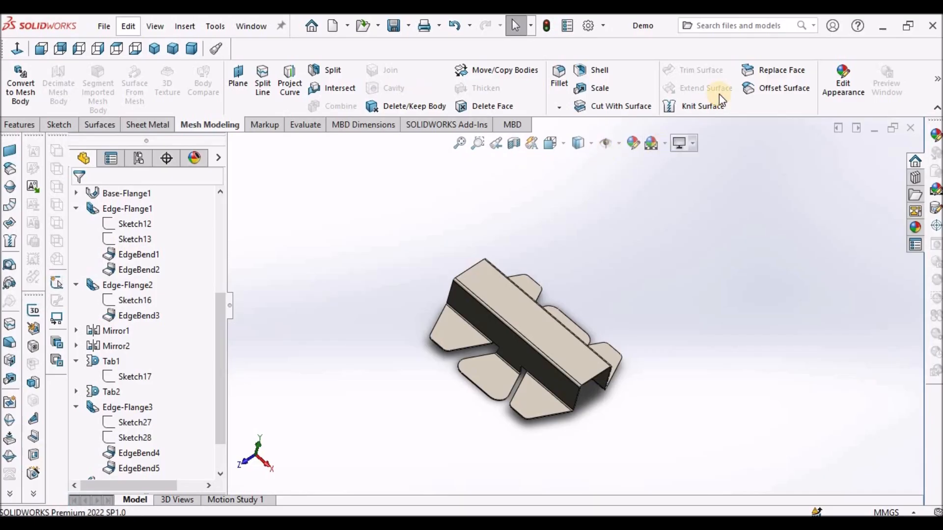
left_click(150, 124)
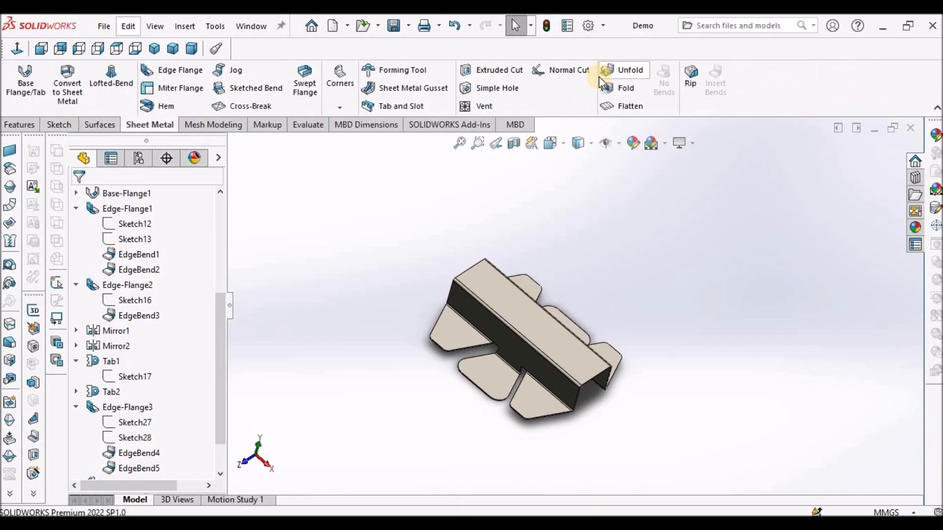
left_click(631, 71)
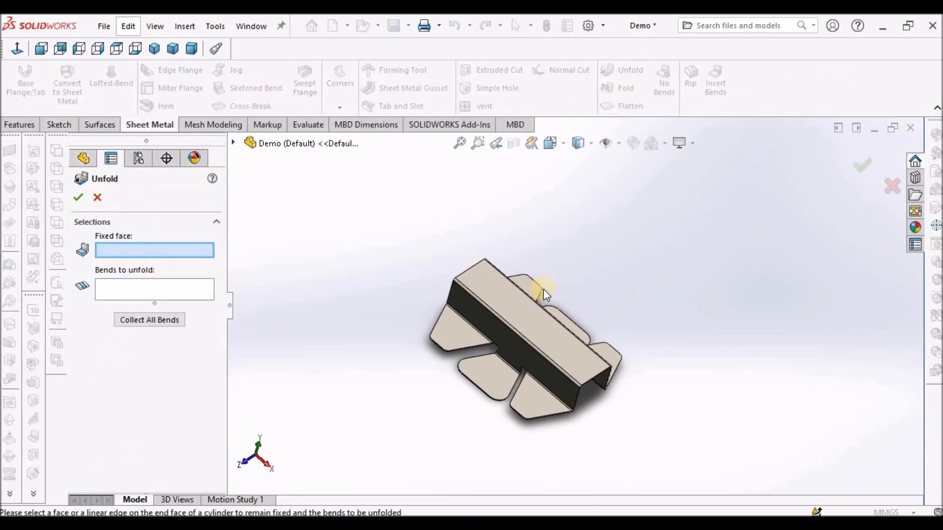
left_click(527, 312)
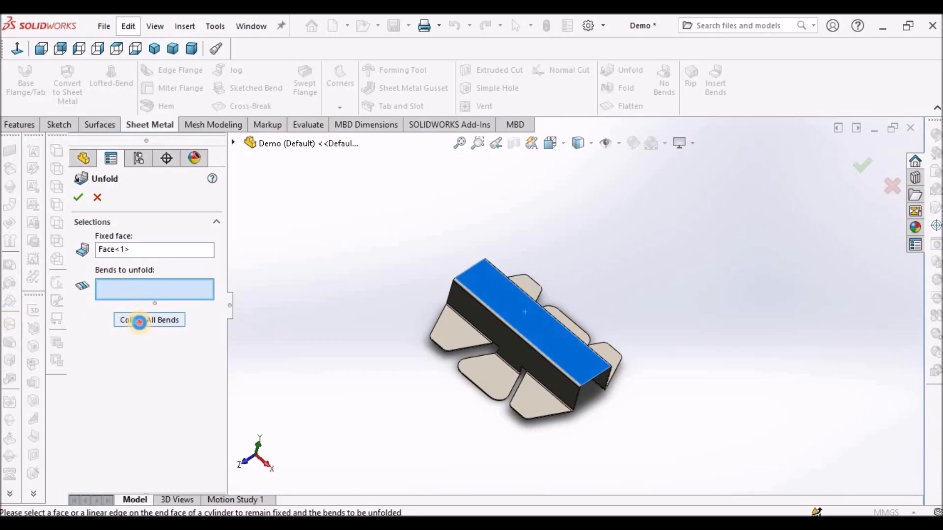
left_click(139, 322)
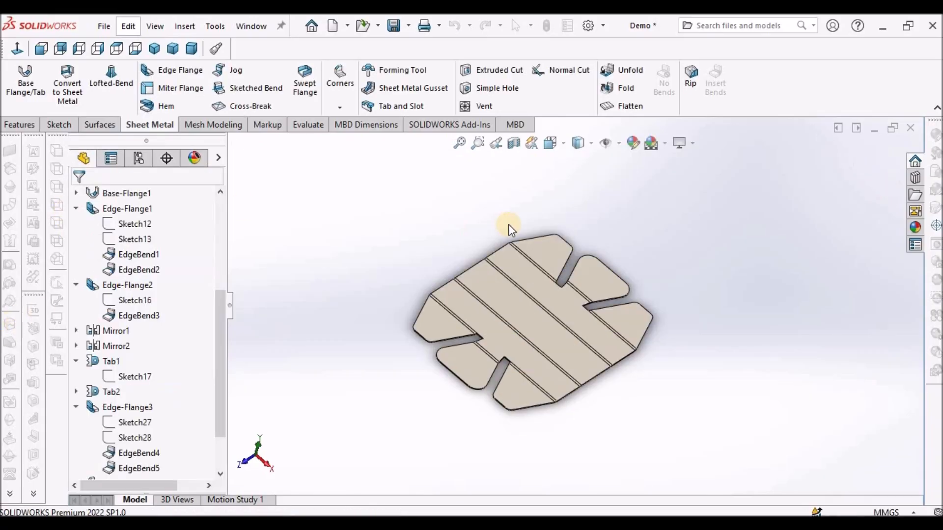
mouse_move(704, 303)
middle_mouse_down()
mouse_move(735, 291)
mouse_move(721, 303)
middle_mouse_up()
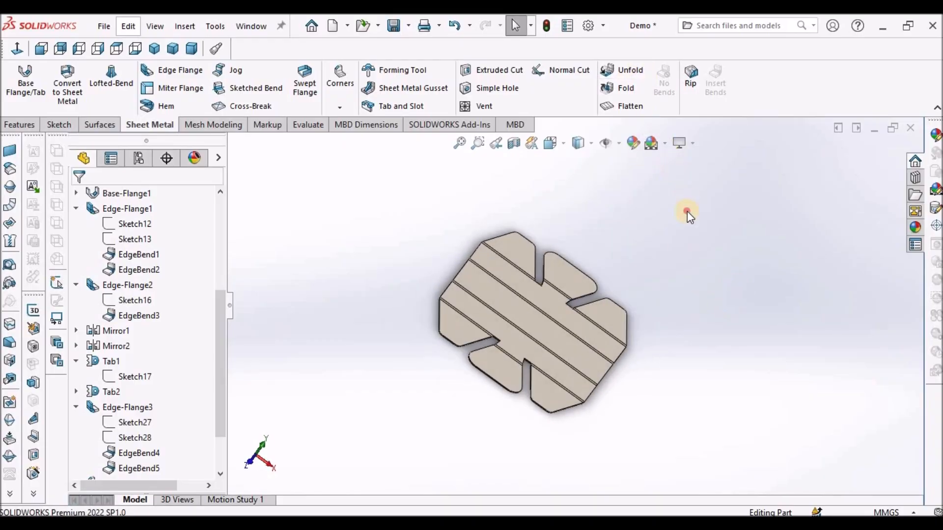
middle_click_drag(639, 260, 562, 335)
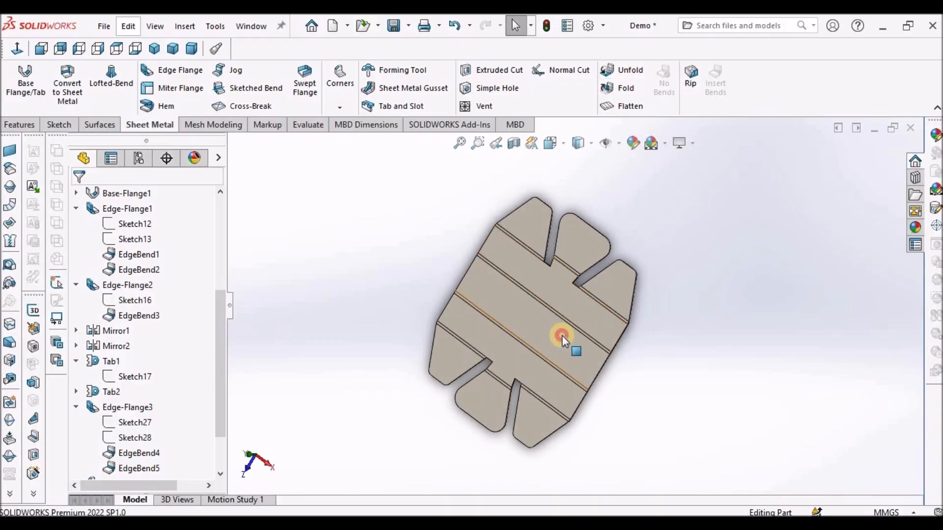
left_click(565, 337)
left_click(649, 381)
scroll(586, 344, "down", 2)
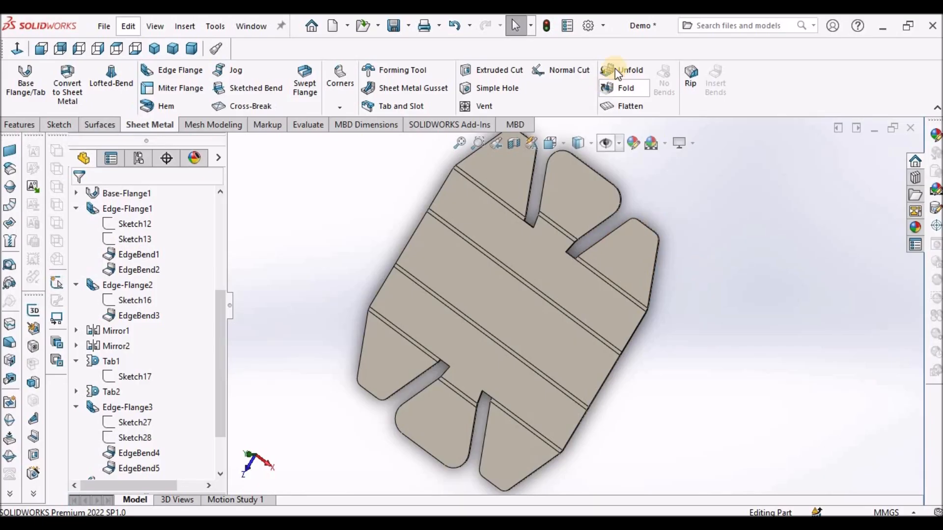
left_click(491, 310)
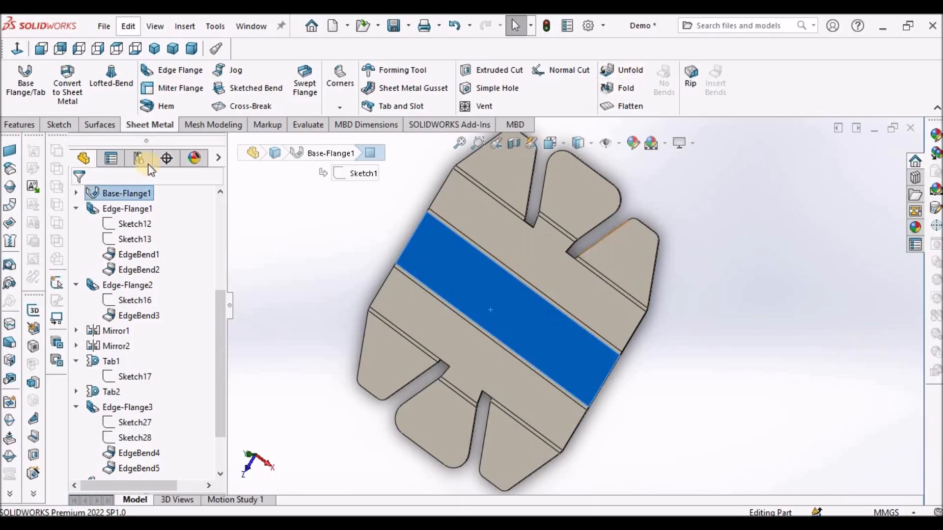
left_click(59, 126)
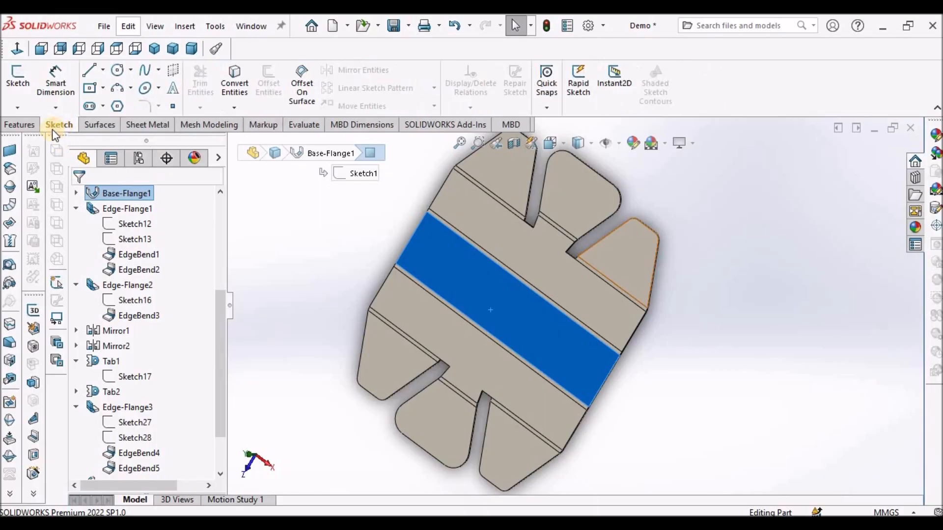
left_click(9, 80)
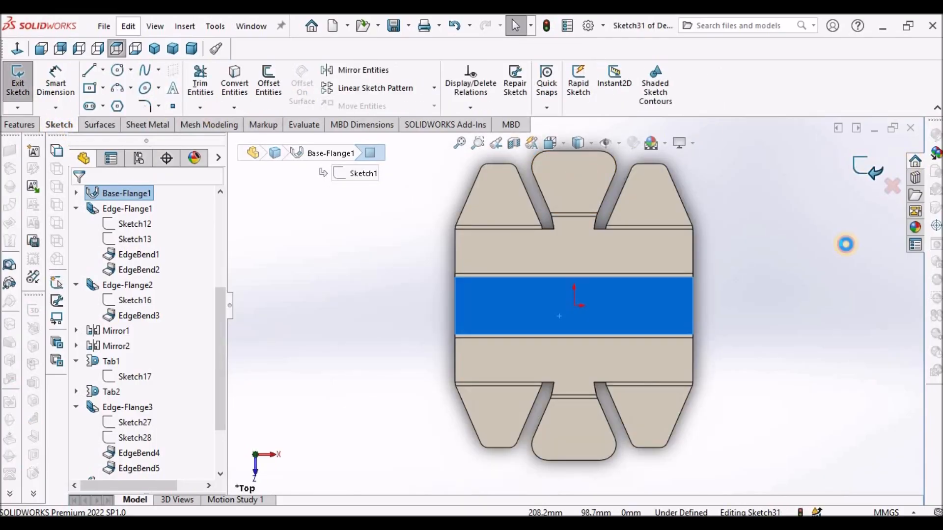
left_click(854, 189)
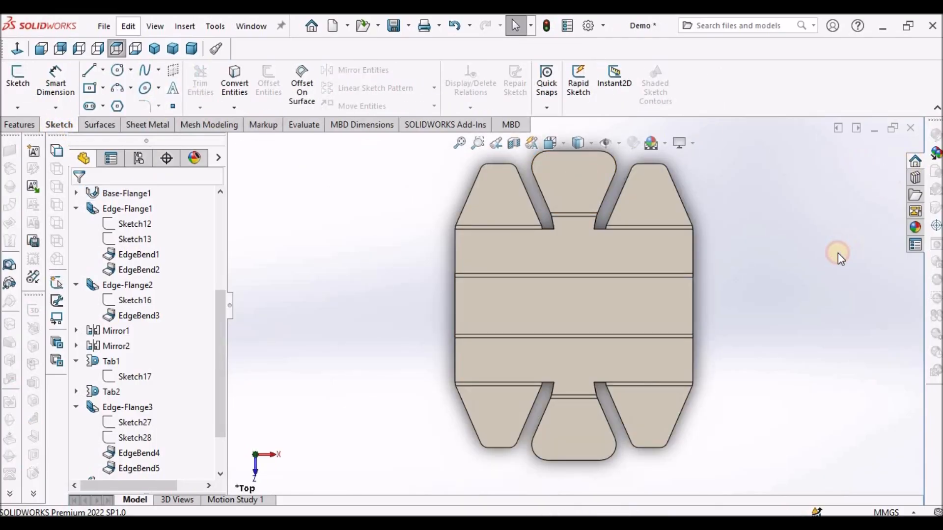
Place a blind Simple Hole, 10 mm in diameter and 10 mm deep, on the central face near the origin
left_click(157, 122)
left_click(473, 89)
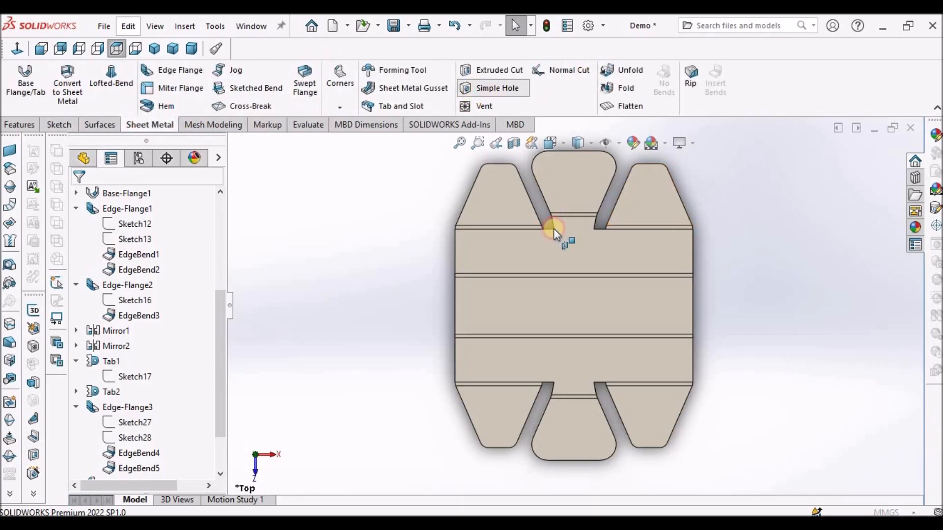
left_click(566, 295)
left_click(77, 198)
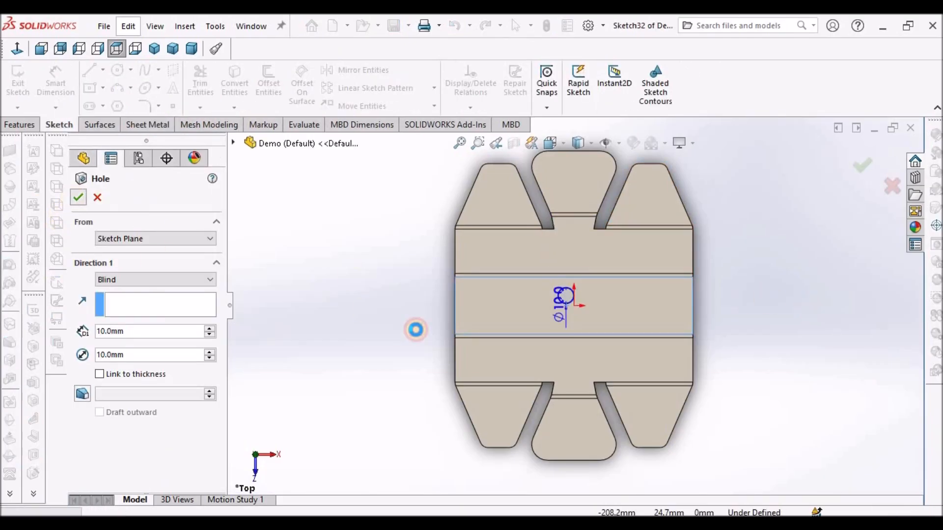
Edit the hole's sketch and move its circle along the central face to about X 41.4 mm, Y 2.5 mm from the origin
scroll(222, 431, "down", 3)
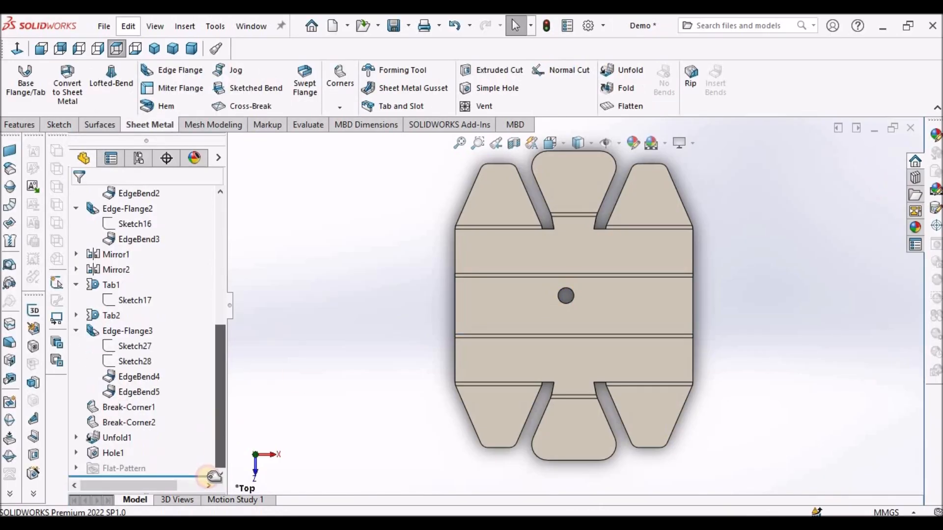
left_click(77, 453)
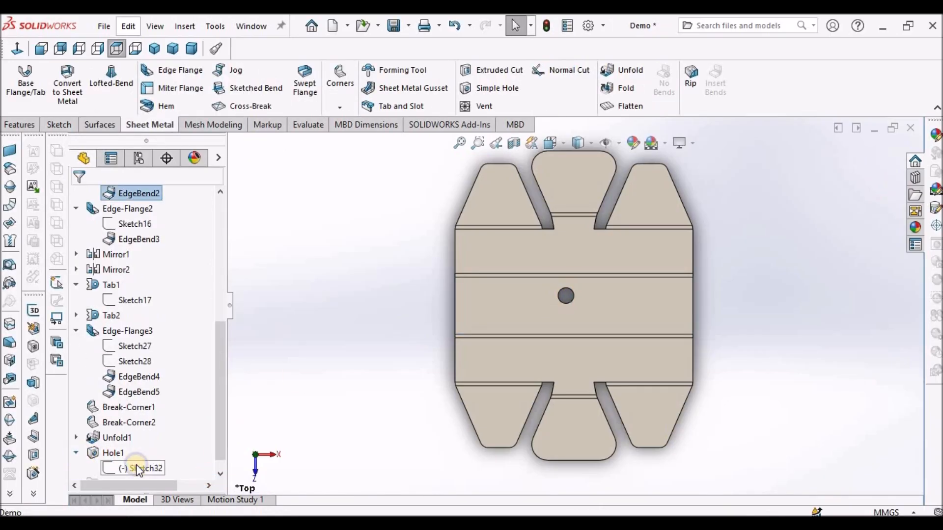
right_click(137, 466)
left_click(156, 277)
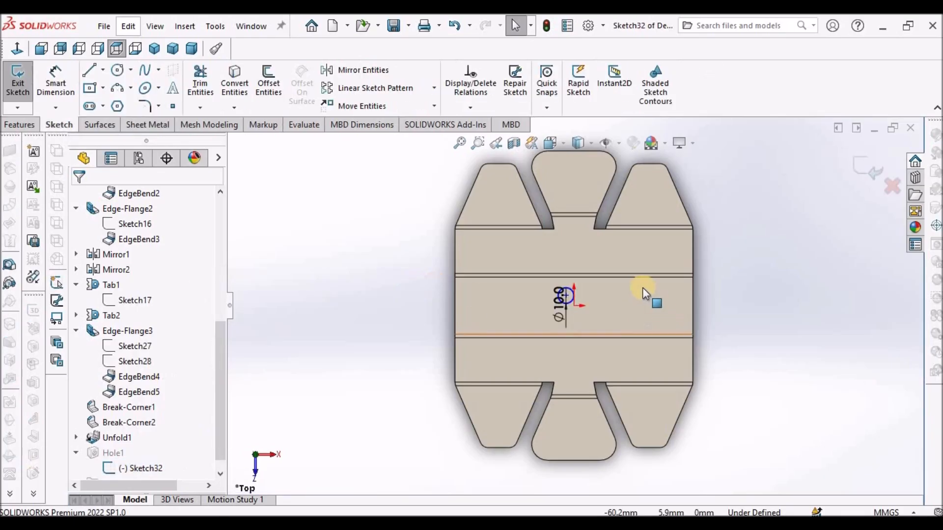
scroll(643, 290, "down", 3)
left_click(497, 304)
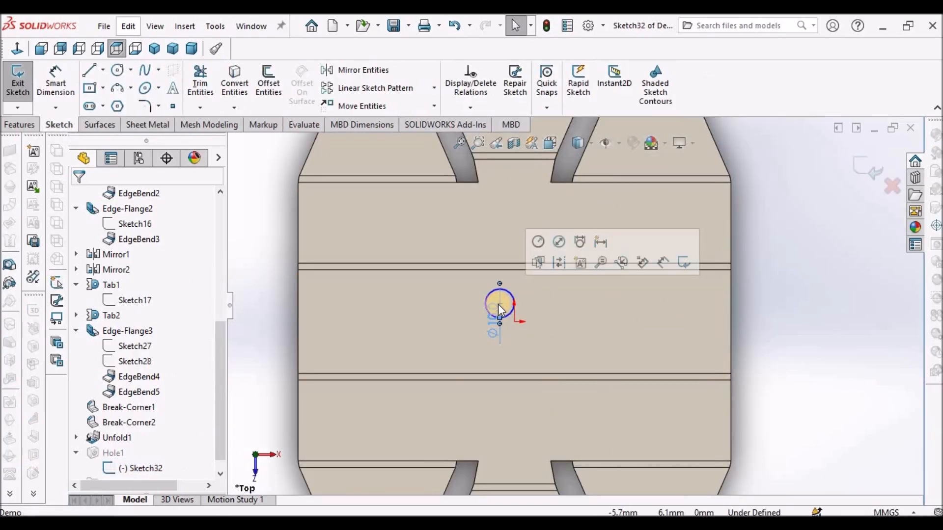
left_click_drag(497, 304, 524, 241)
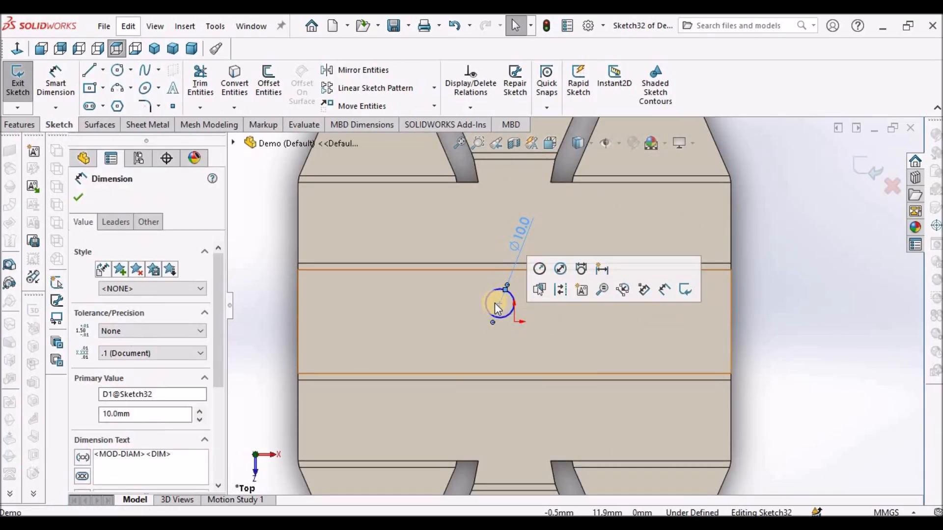
left_click(633, 316)
left_click_drag(686, 319, 634, 315)
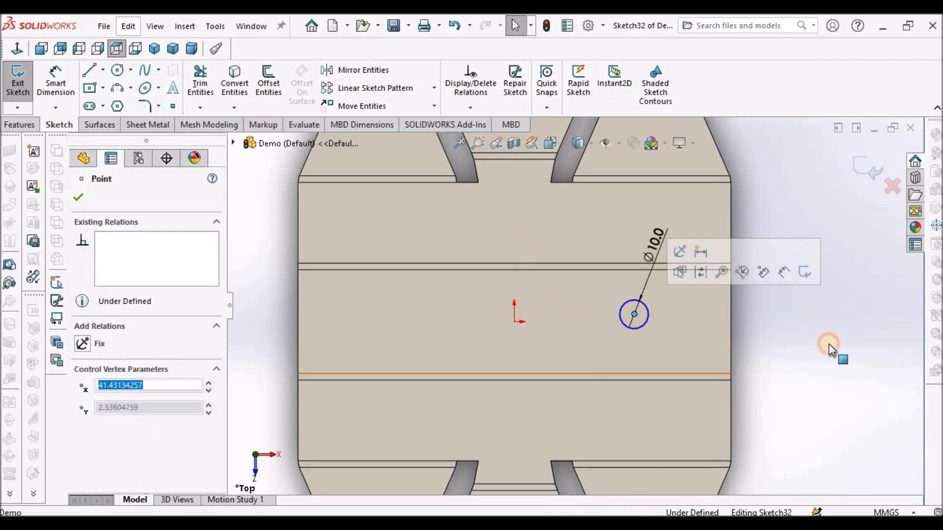
left_click(829, 343)
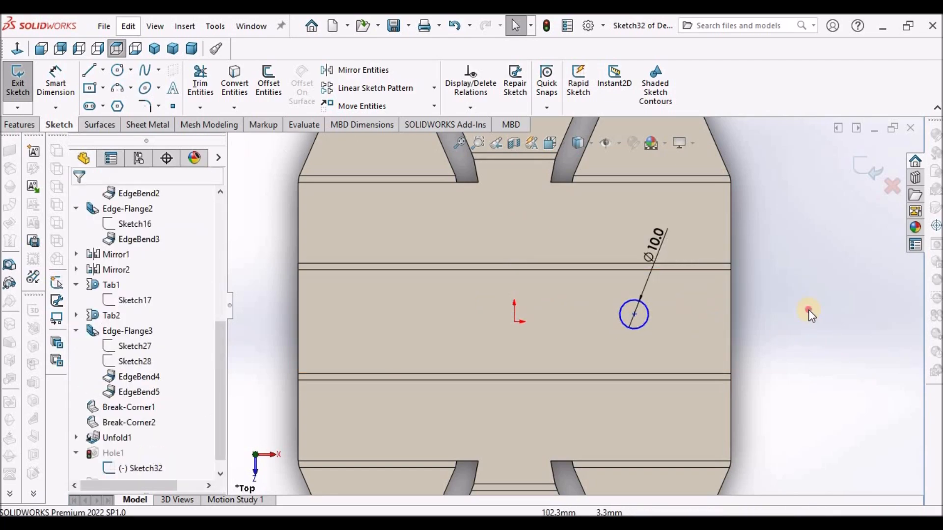
Draw a vertical centerline from the origin toward the lower flanges in the hole's sketch
left_click(103, 70)
left_click(120, 105)
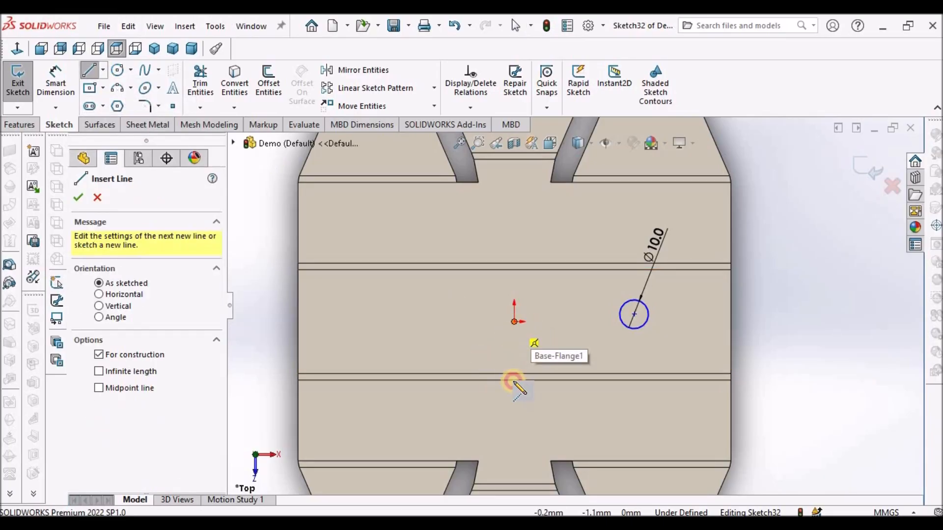
left_click(515, 321)
left_click(515, 422)
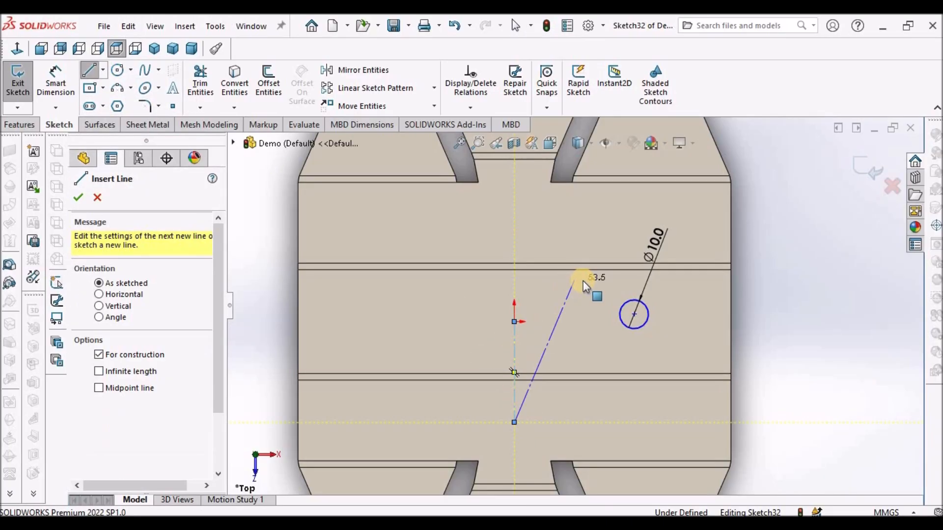
key("Escape")
Mirror the hole circle about the vertical centerline, keeping the original
left_click(646, 322)
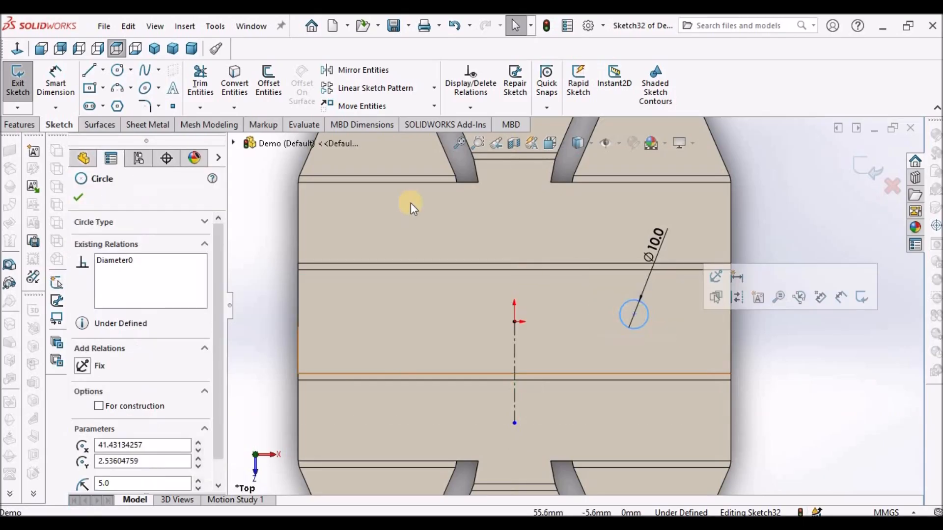
left_click(362, 69)
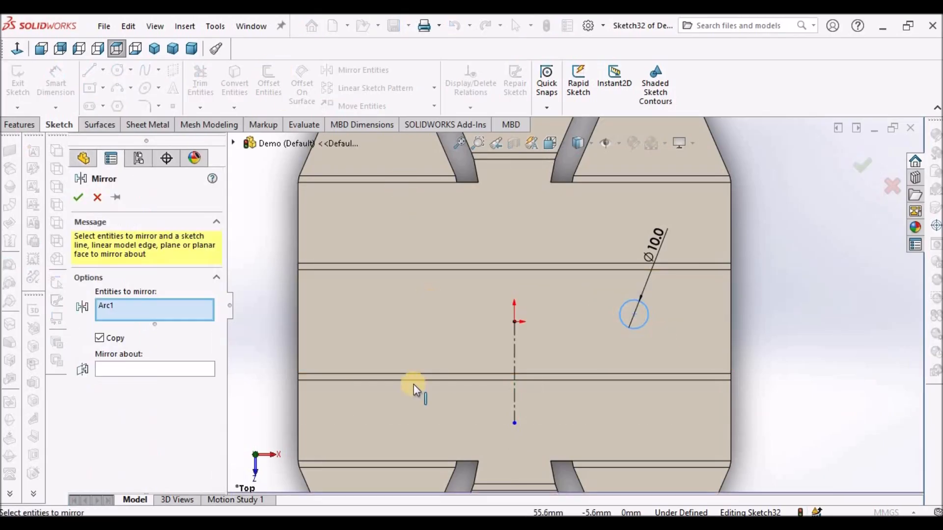
left_click(178, 364)
left_click(517, 347)
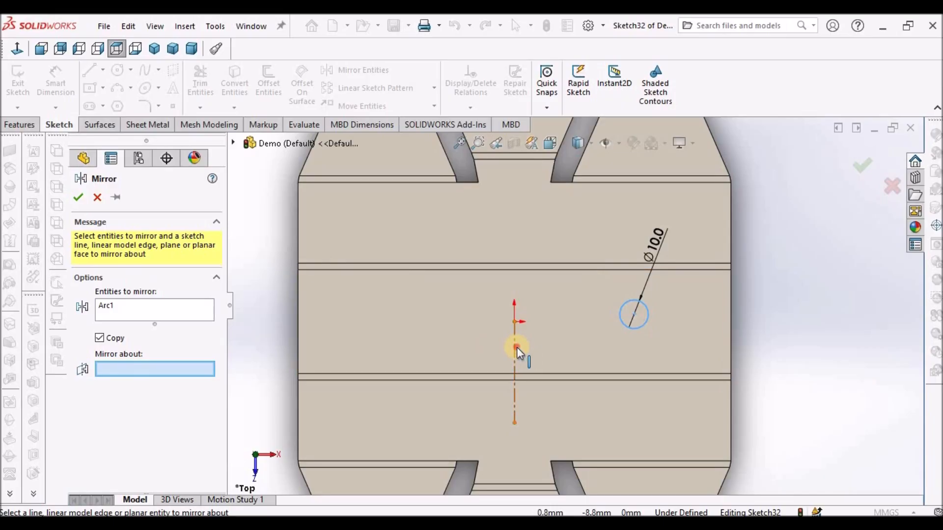
left_click(96, 196)
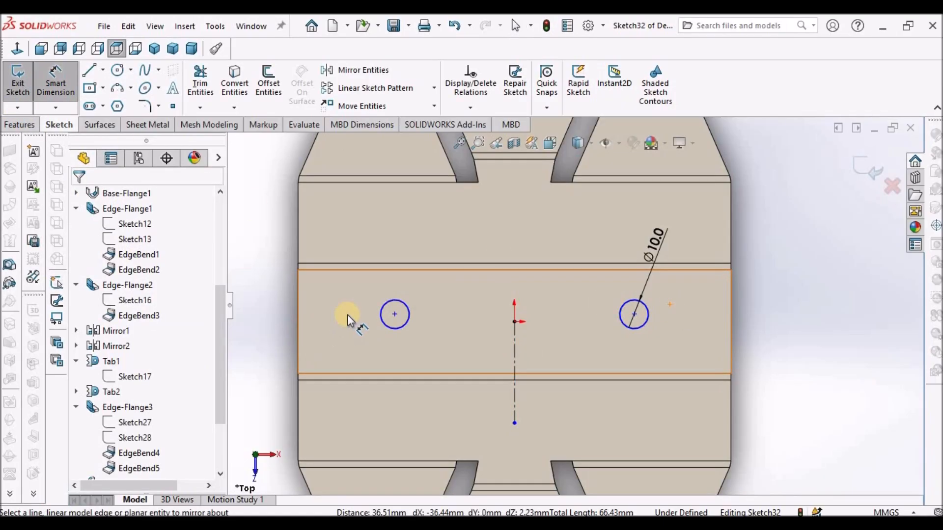
Dimension the center-to-center distance between the two mirrored hole circles and set it to 88 mm
left_click(394, 314)
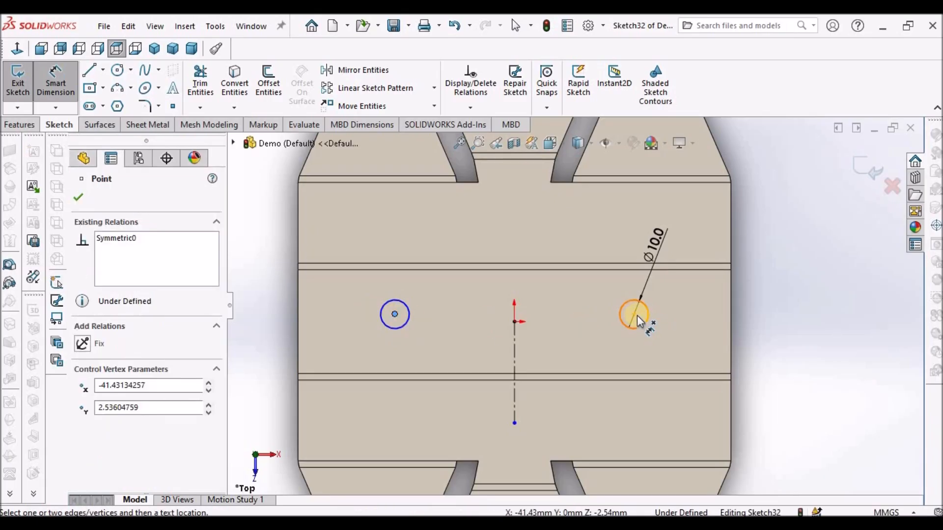
left_click(635, 315)
left_click(528, 235)
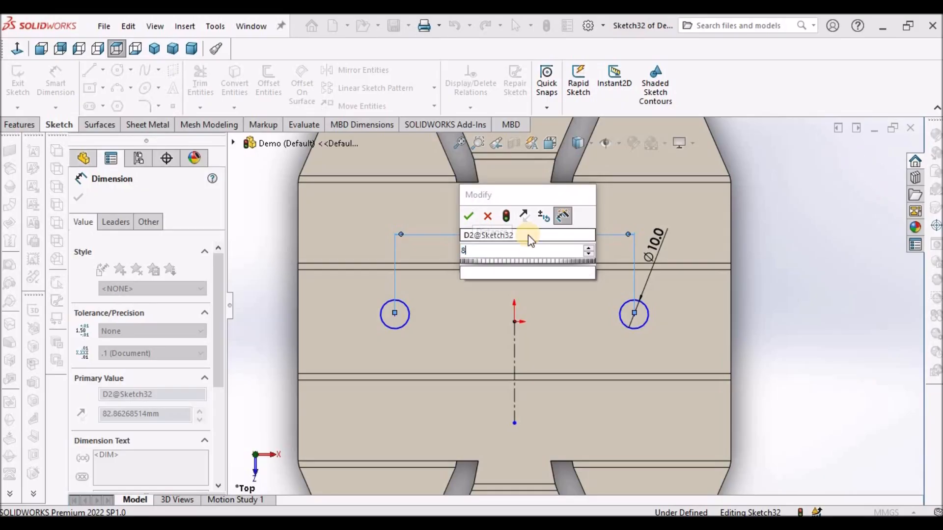
type("88")
key("Return")
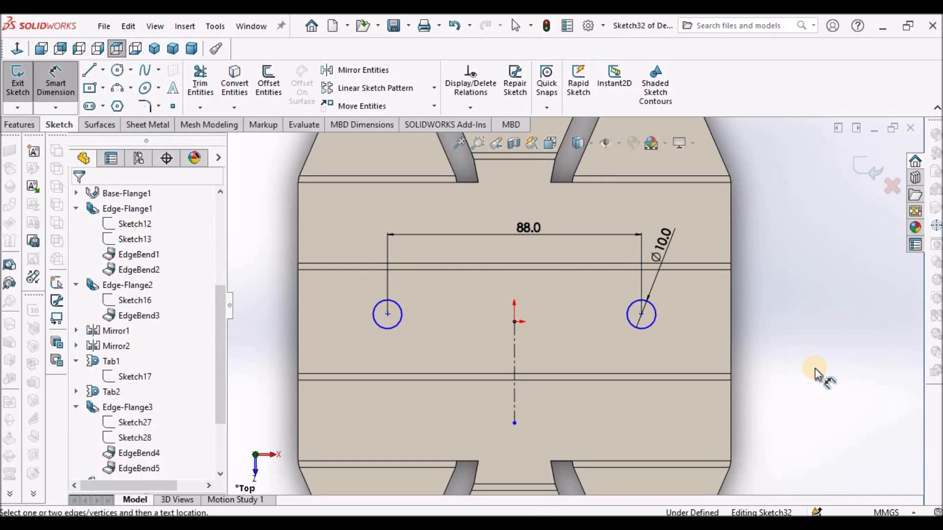
key("Escape")
Add a Horizontal relation between both hole centers and the origin, and exit the sketch
left_click(388, 315)
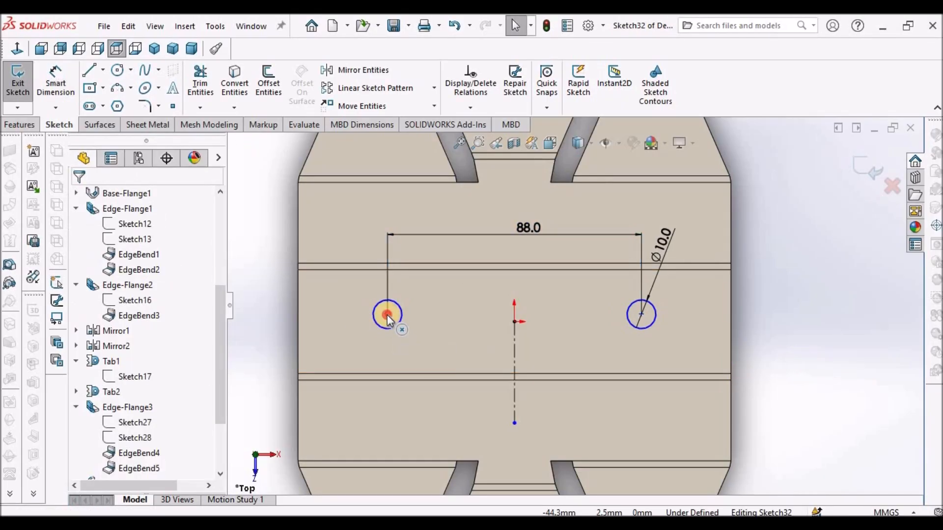
left_click(514, 322)
left_click(639, 317, "ctrl")
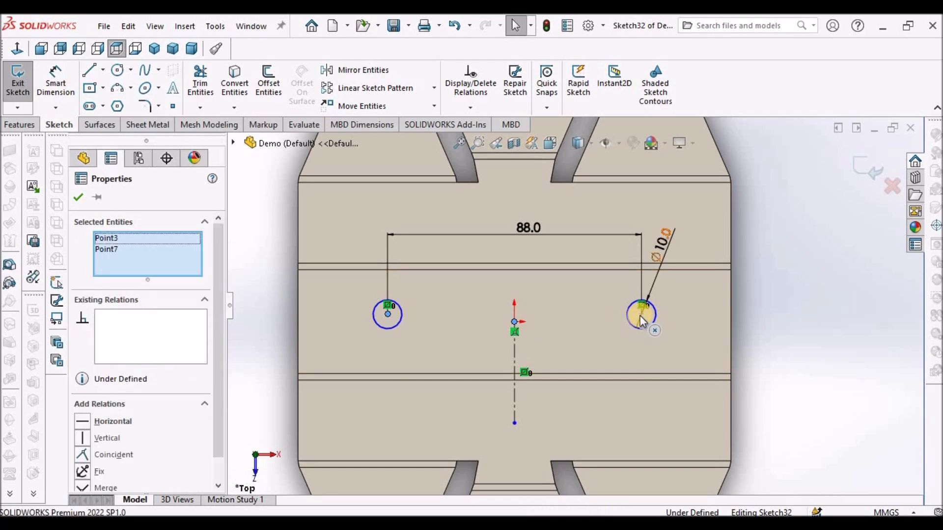
left_click(641, 315, "ctrl")
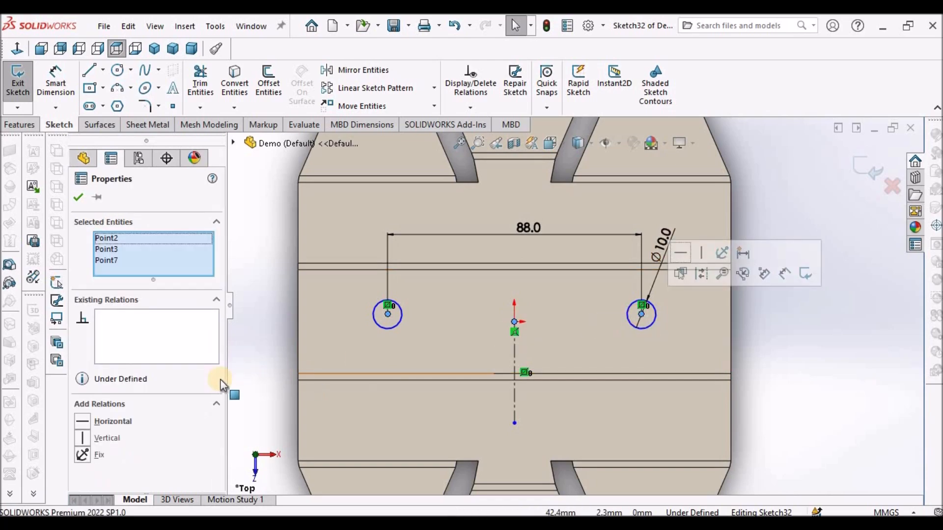
left_click(84, 422)
left_click(78, 197)
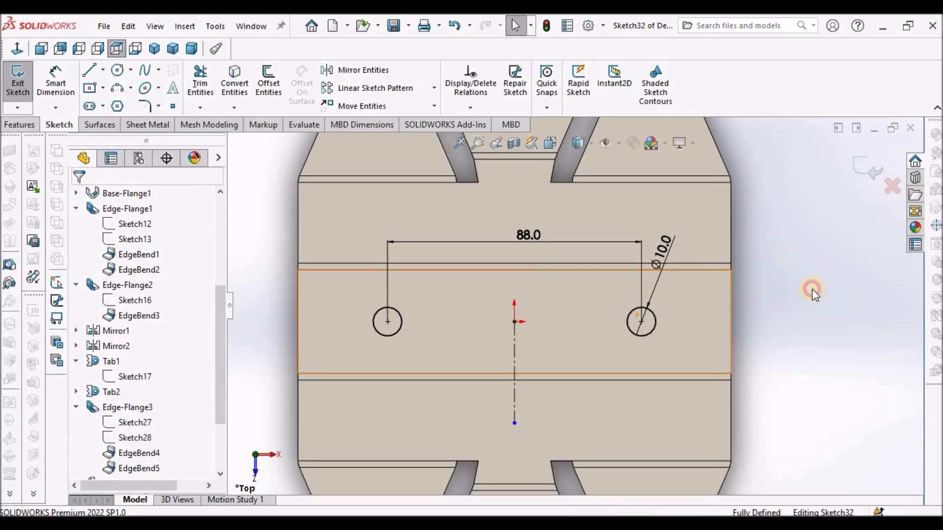
key("f")
left_click(867, 160)
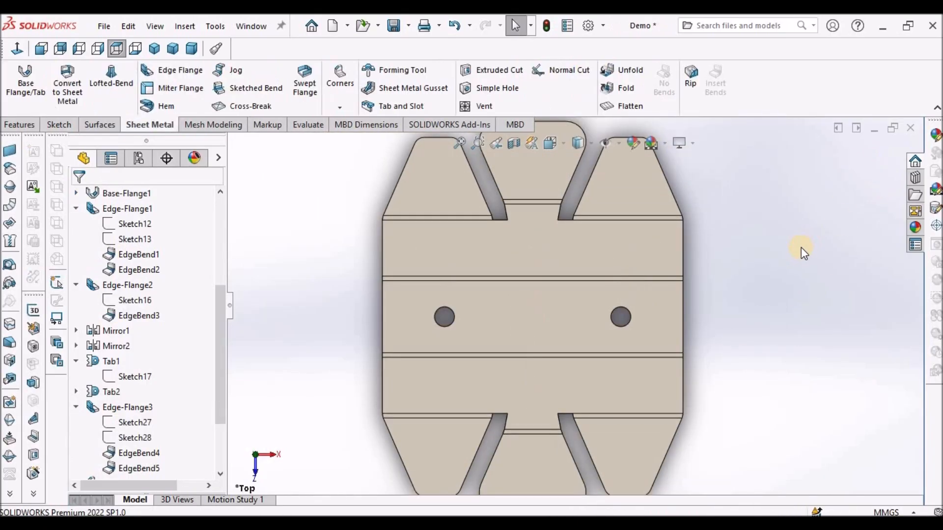
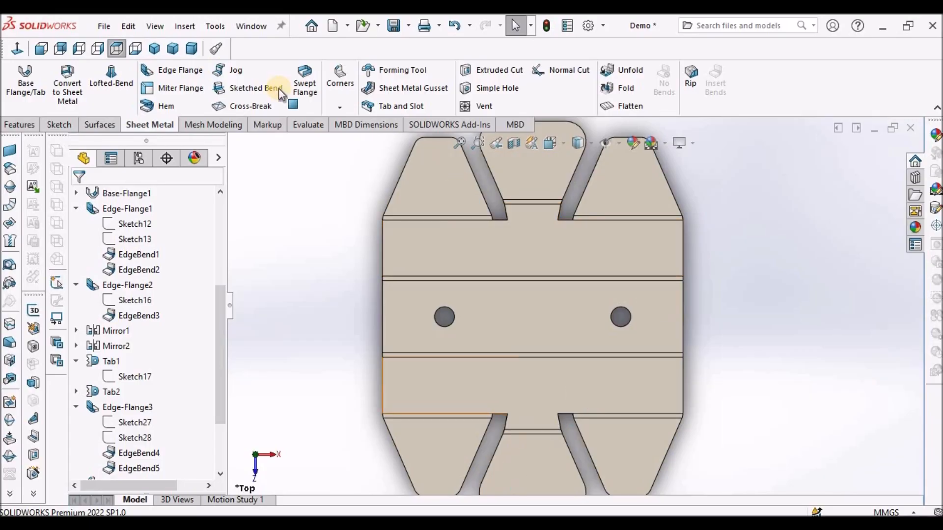
Place a blind Simple Hole, 10 mm in diameter and 10 mm deep, on the tapered flange at the part's upper-right corner
left_click(479, 90)
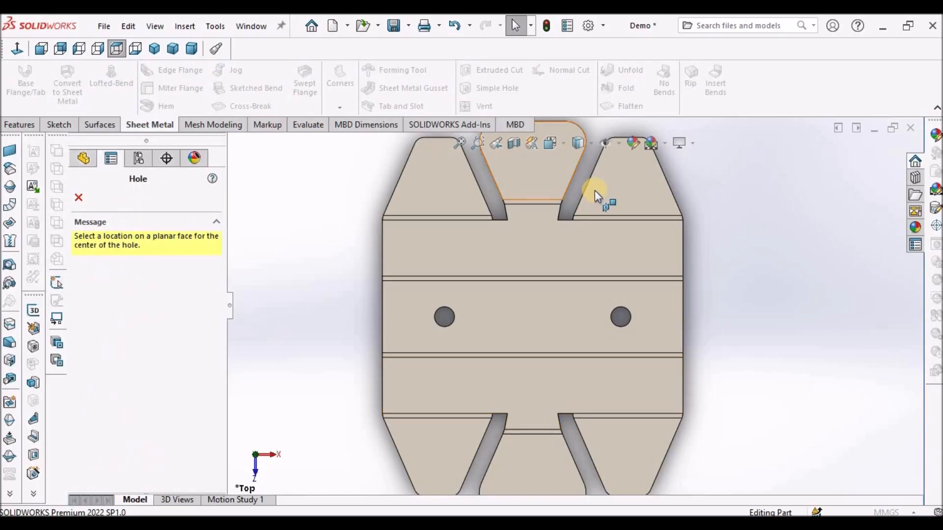
left_click(646, 190)
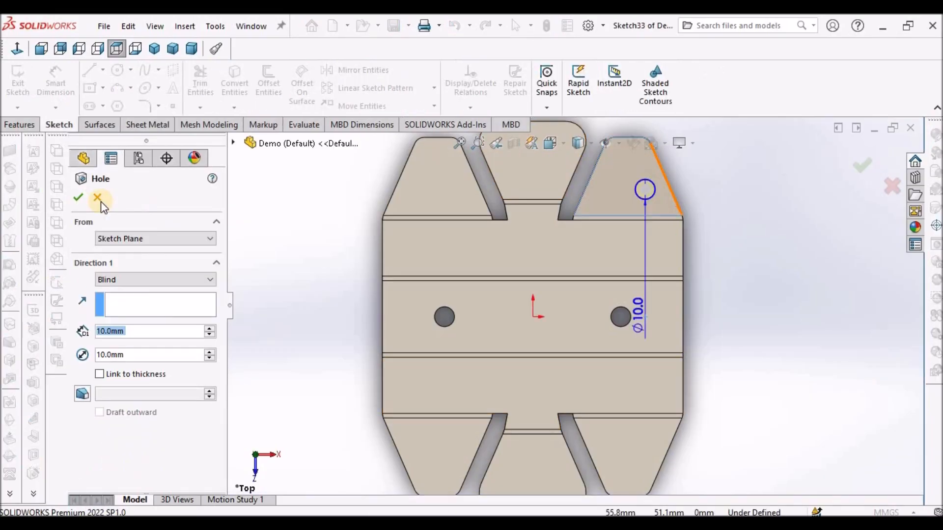
left_click(79, 197)
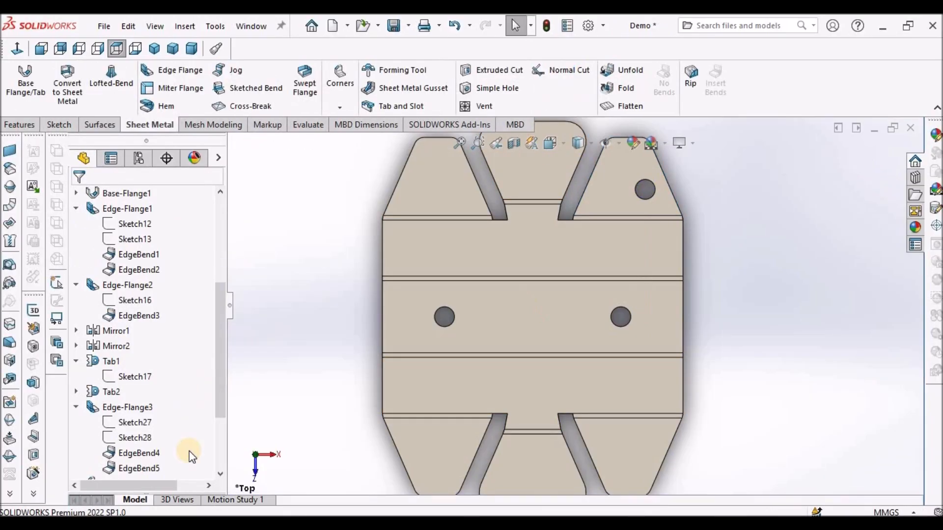
Open the sketch of the new corner flange hole for editing
scroll(220, 414, "down", 3)
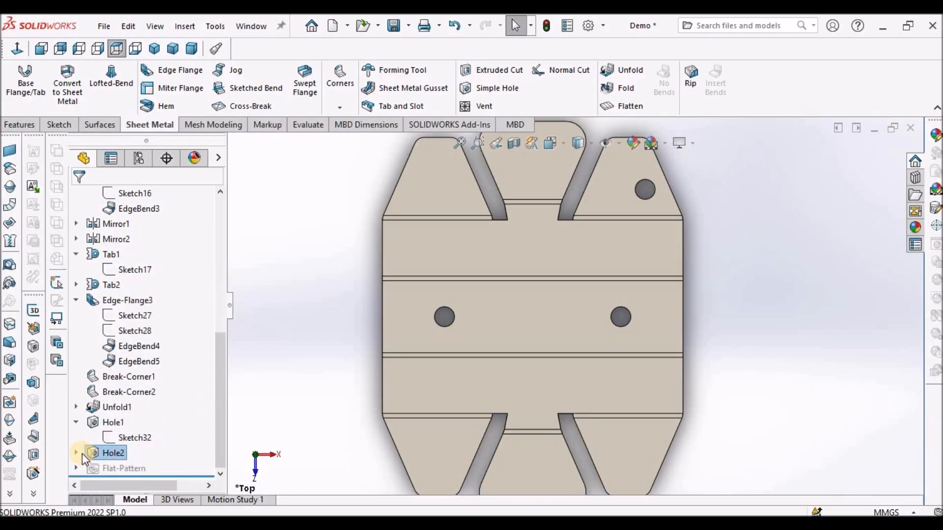
left_click(93, 454)
left_click(133, 467)
right_click(120, 462)
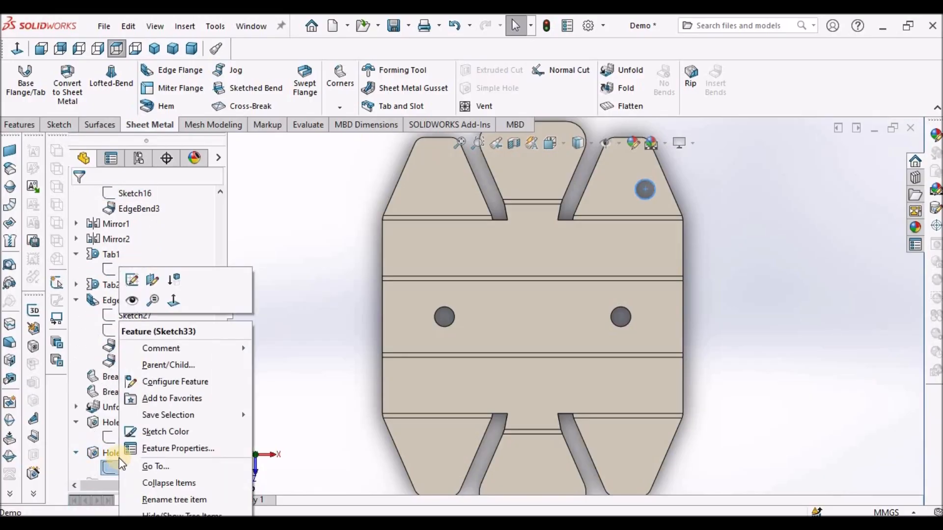
left_click(132, 280)
scroll(664, 181, "down", 3)
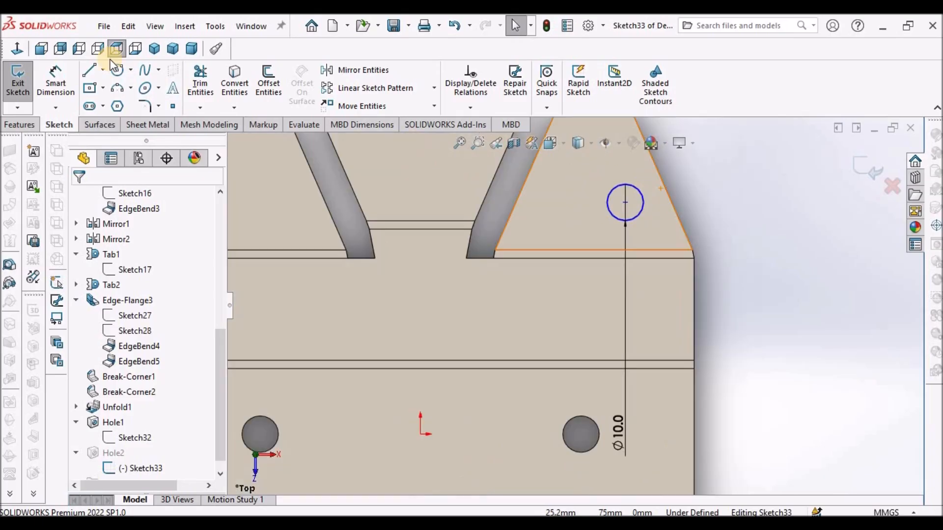
Draw a horizontal centerline between the midpoints of the corner flange's slanted edges and move the hole circle's center onto the line's midpoint
left_click(103, 70)
left_click(118, 101)
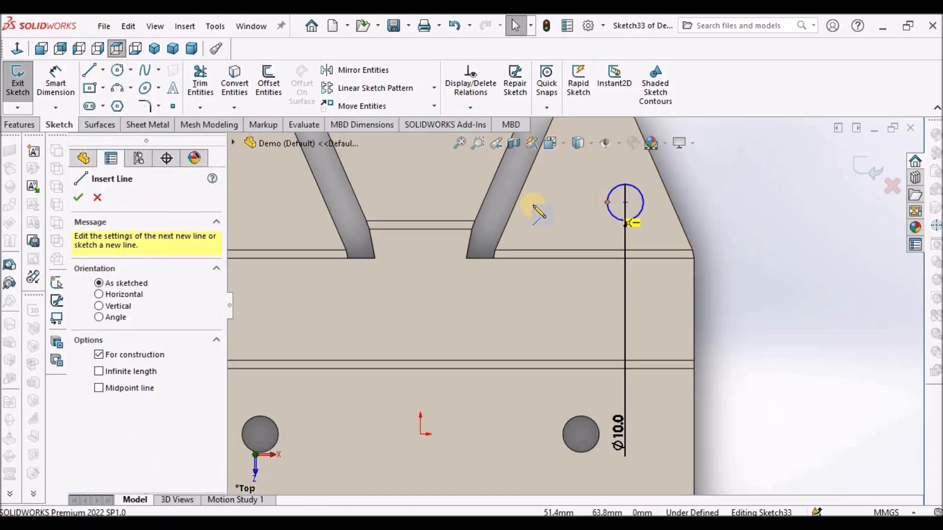
scroll(537, 200, "down", 2)
scroll(501, 202, "up", 3)
scroll(476, 278, "down", 1)
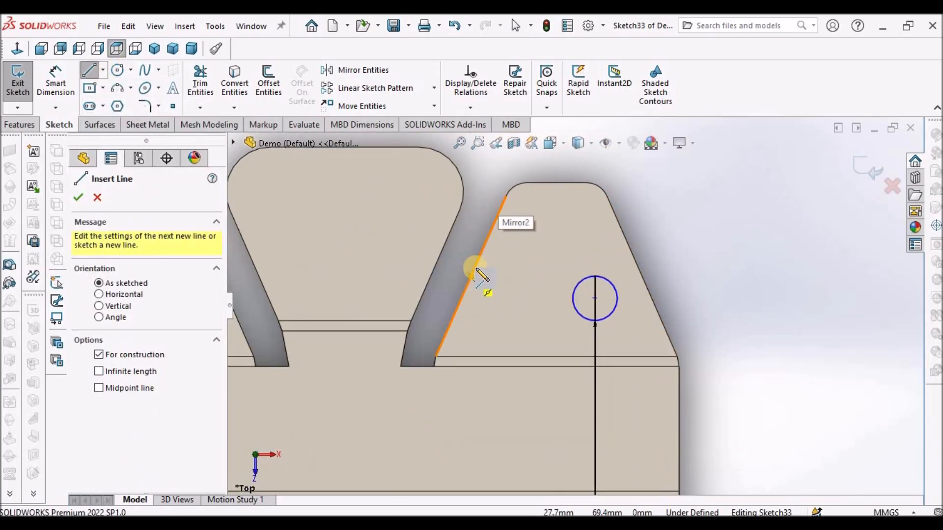
left_click(470, 277)
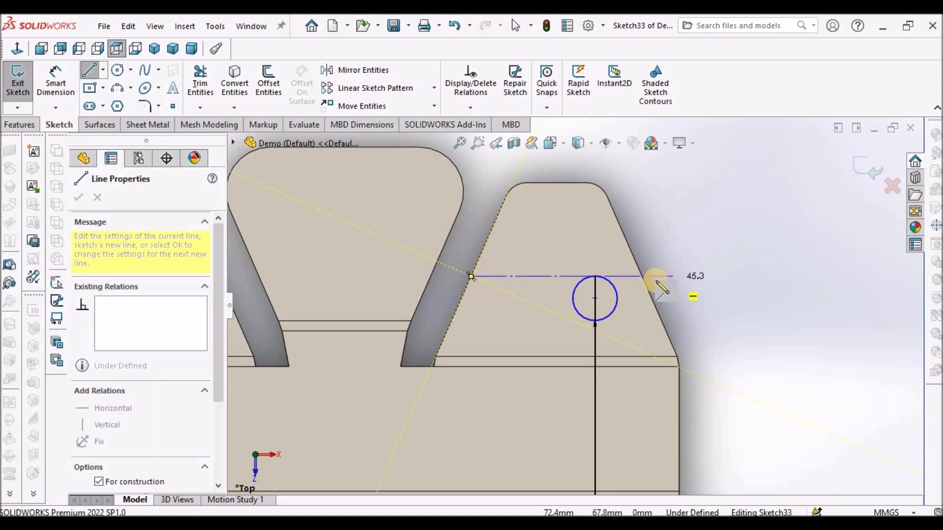
left_click(642, 276)
right_click(691, 253)
left_click(708, 266)
left_click_drag(595, 298, 555, 279)
left_click(793, 324)
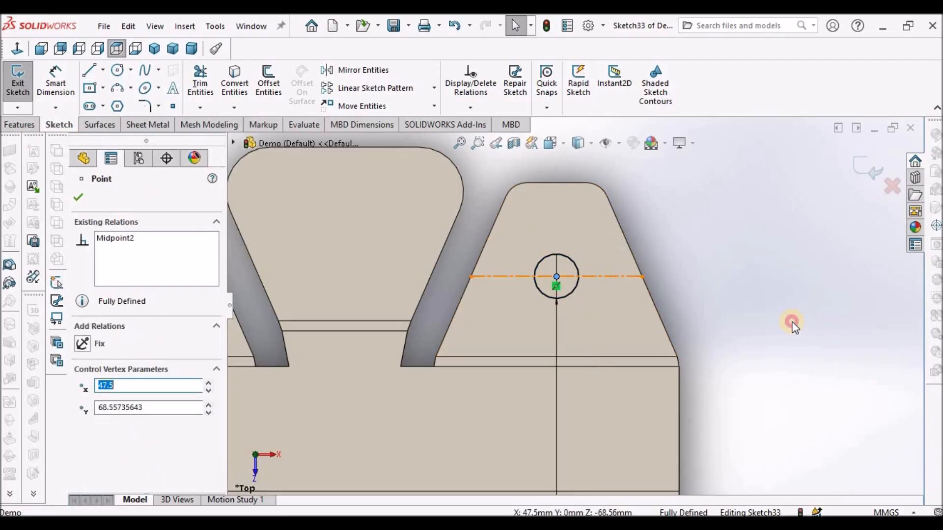
Draw a vertical centerline about 97.6 mm long from the upper middle flange's outer edge to the origin, and a horizontal one from there to the part's right edge
scroll(789, 323, "up", 8)
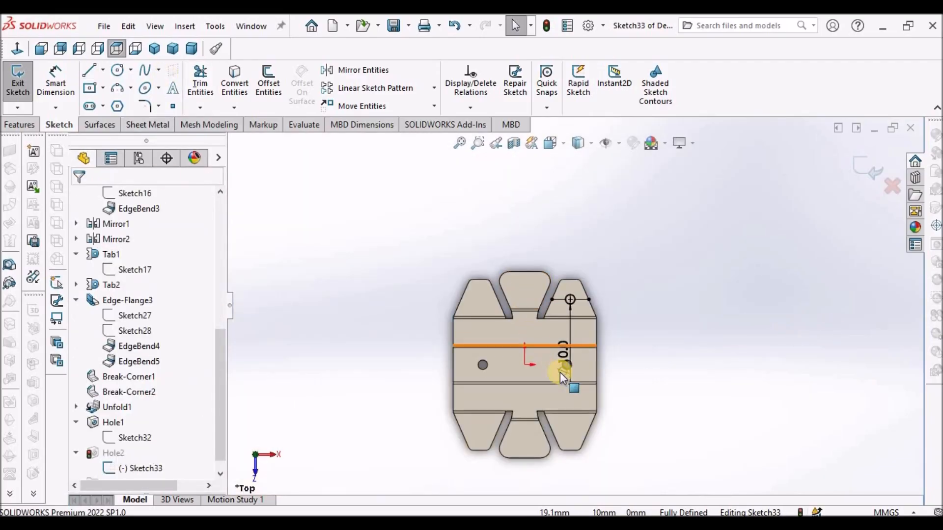
left_click(102, 70)
left_click(122, 102)
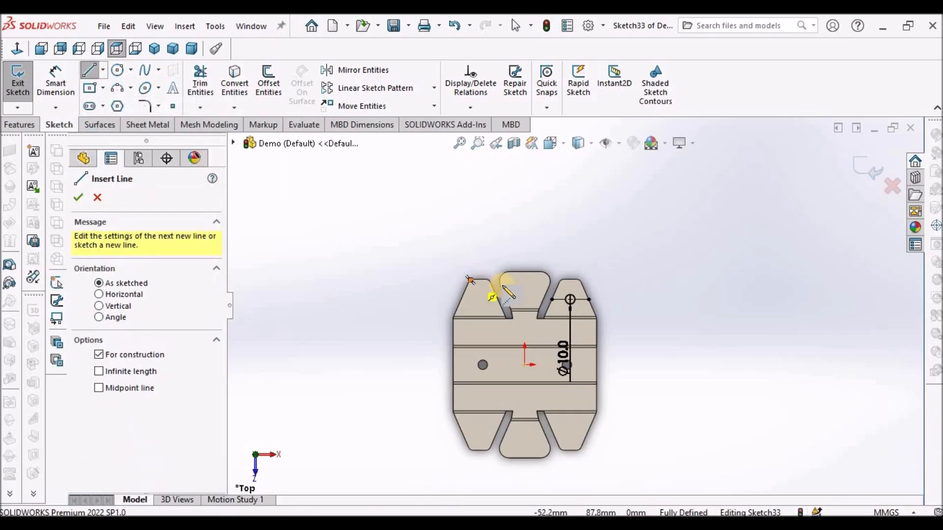
scroll(505, 291, "down", 3)
left_click_drag(574, 268, 575, 430)
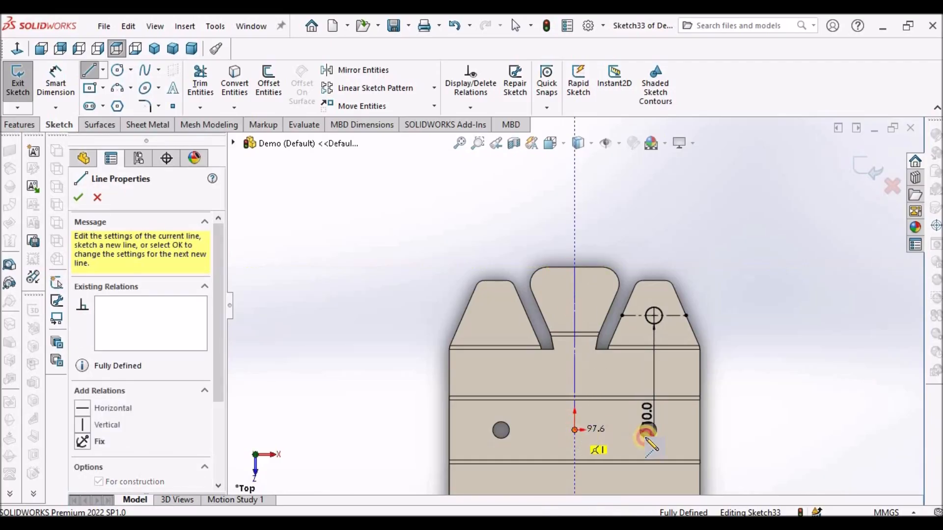
left_click(699, 431)
right_click(758, 223)
left_click(769, 224)
Move the circle's 10 mm diameter dimension outside the part, beside the upper-right flange
scroll(581, 395, "up", 3)
scroll(581, 394, "down", 3)
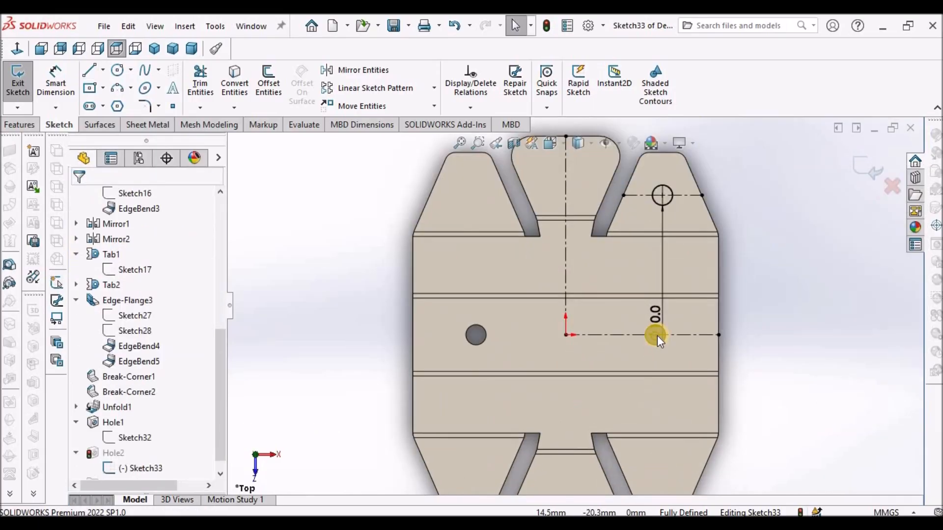
left_click_drag(659, 314, 754, 170)
left_click(741, 273)
Mirror the corner flange's hole circle about the vertical centerline, keeping the original
left_click(386, 74)
left_click(100, 195)
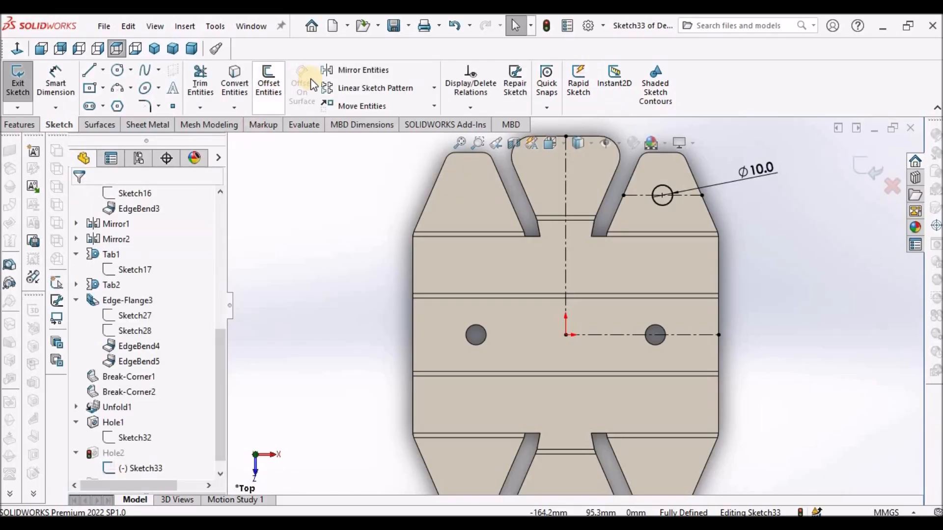
left_click(354, 69)
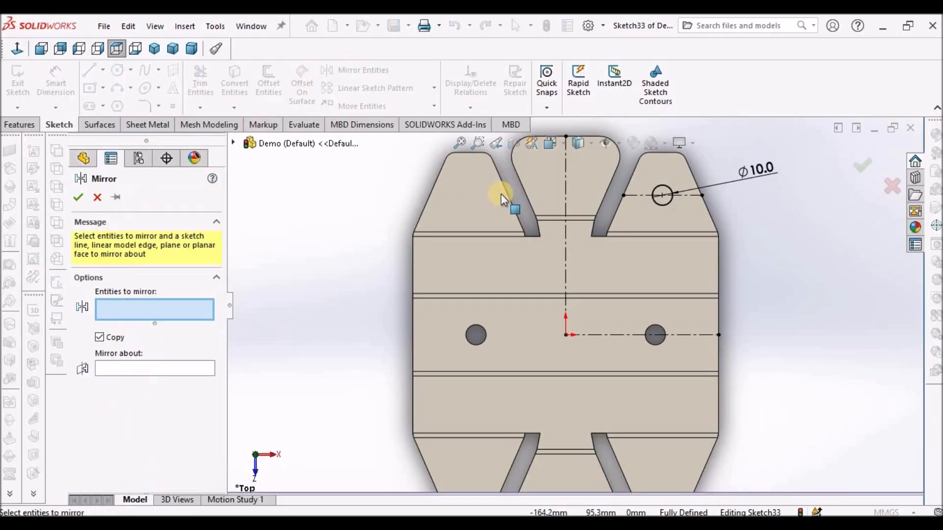
left_click(671, 207)
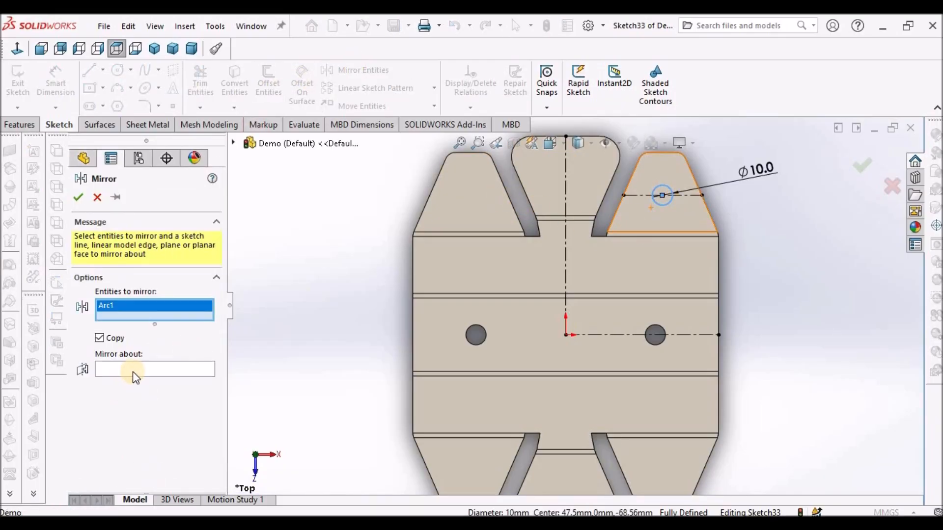
left_click(566, 180)
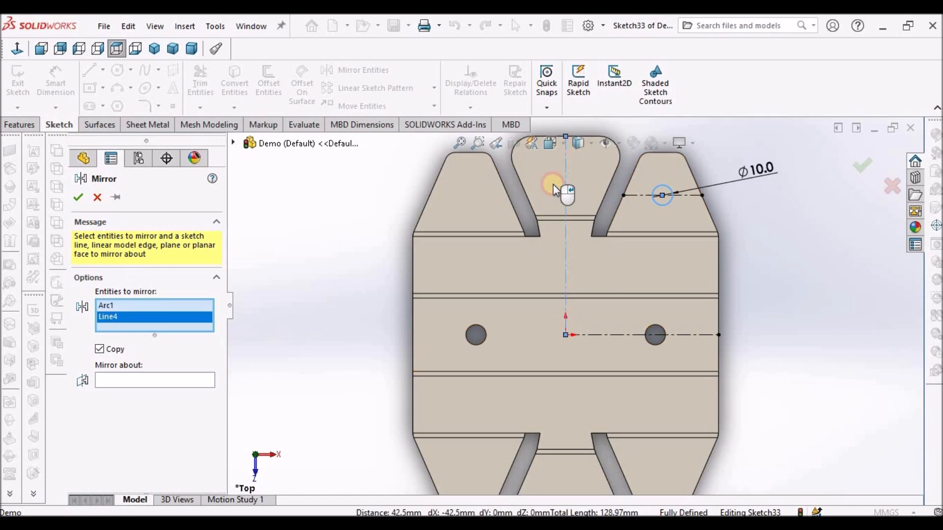
right_click(113, 318)
left_click(145, 342)
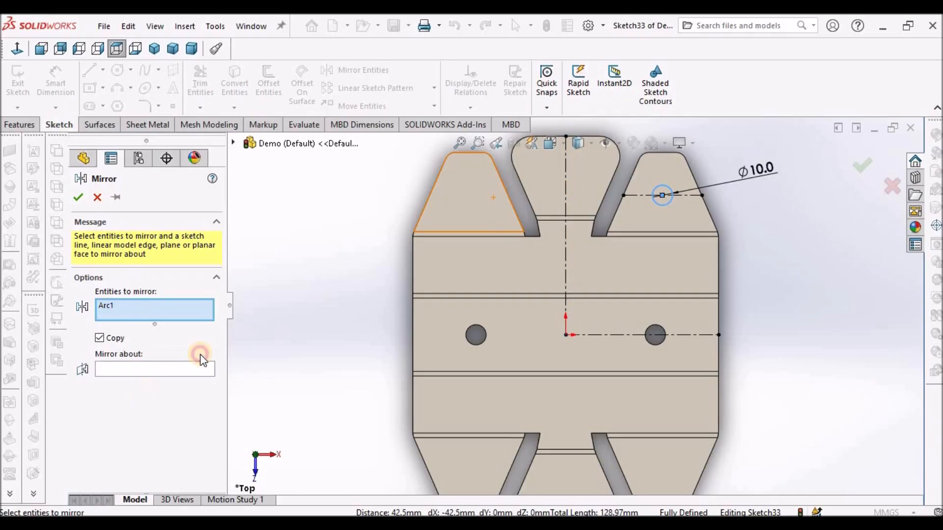
left_click(150, 372)
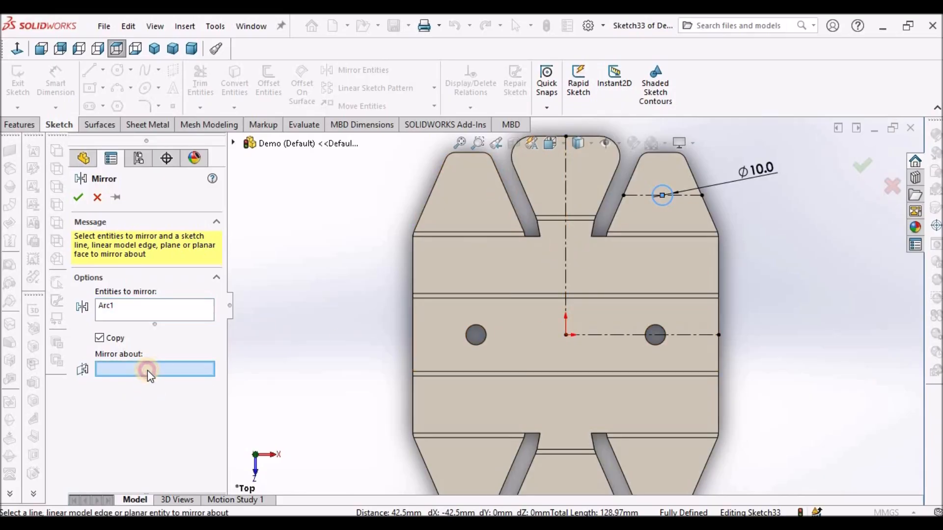
left_click(567, 196)
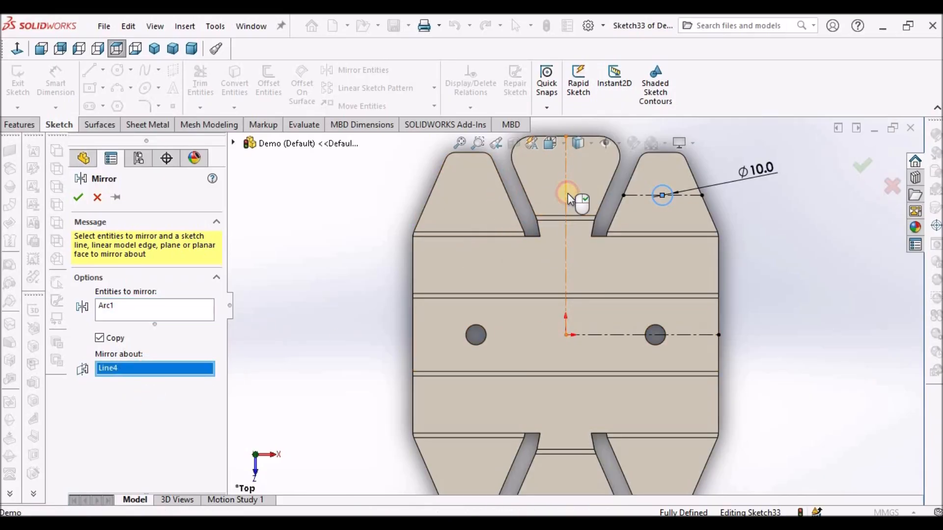
left_click(77, 198)
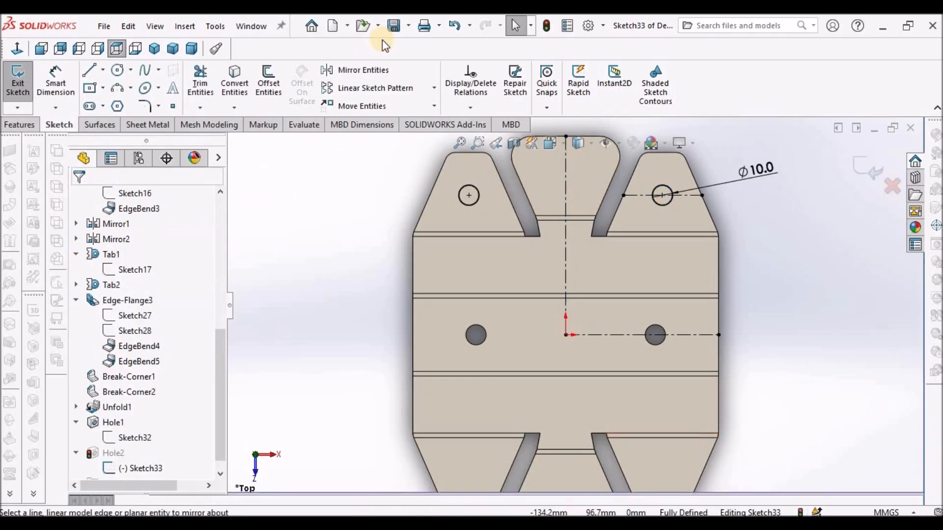
Mirror both upper flange hole circles about the horizontal centerline onto the lower corner flanges, keeping the originals
left_click(363, 69)
scroll(590, 302, "up", 3)
scroll(652, 299, "down", 1)
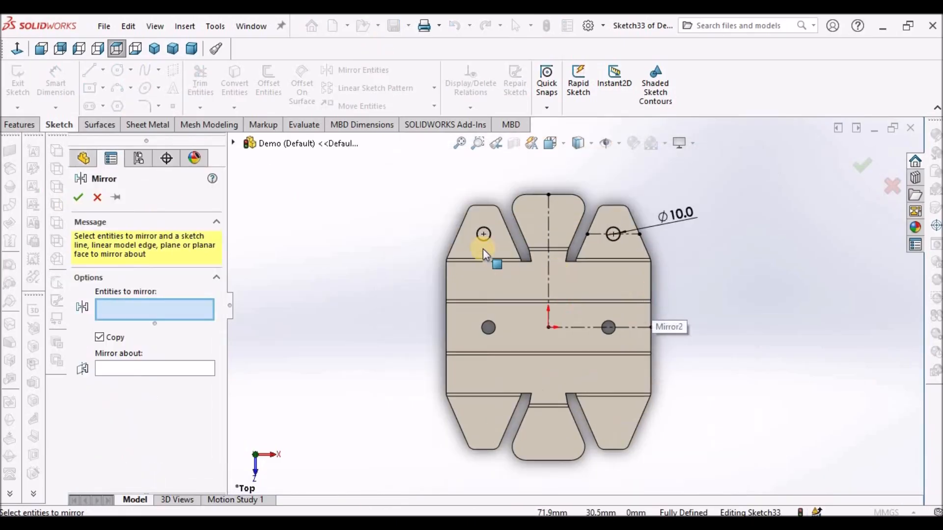
left_click_drag(457, 203, 458, 205)
left_click_drag(499, 271, 500, 271)
left_click_drag(602, 181, 627, 277)
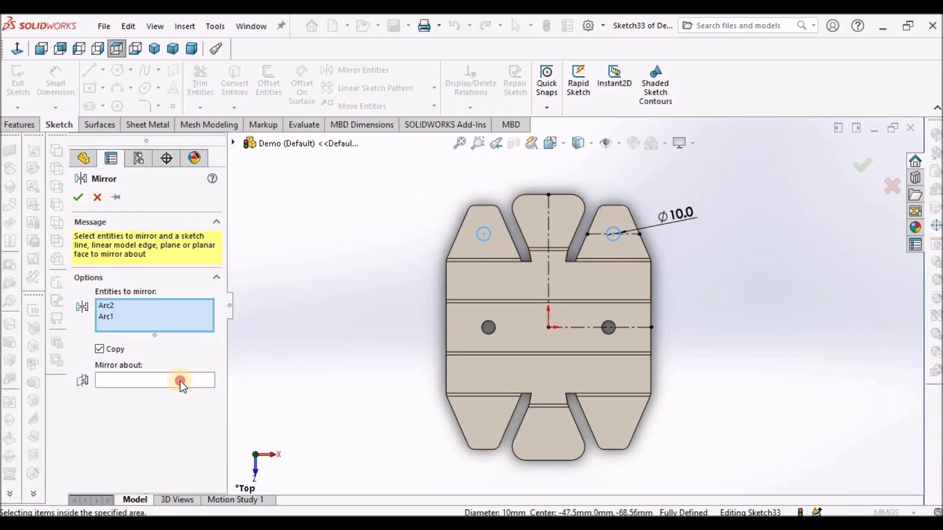
left_click(180, 381)
left_click(579, 327)
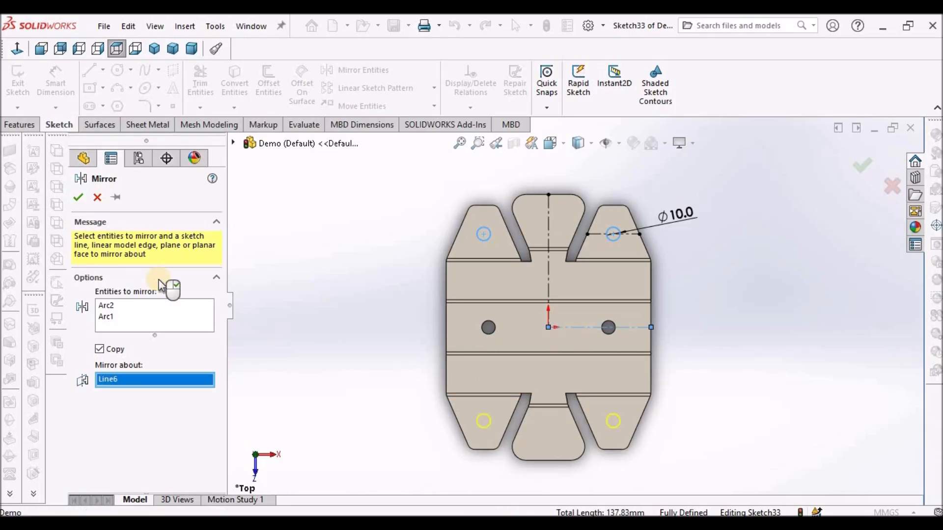
left_click(82, 197)
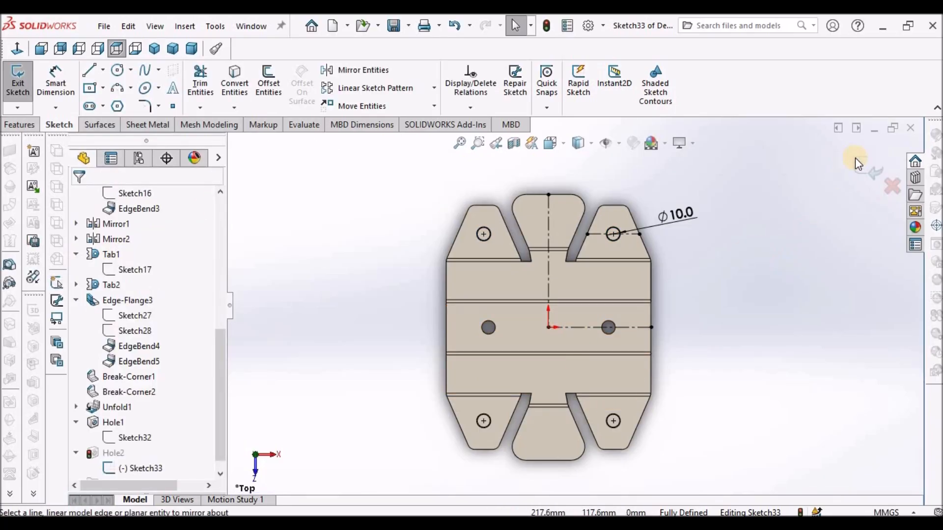
Finish the corner flange hole sketch and start a new sketch on the central face
key("ctrl+b")
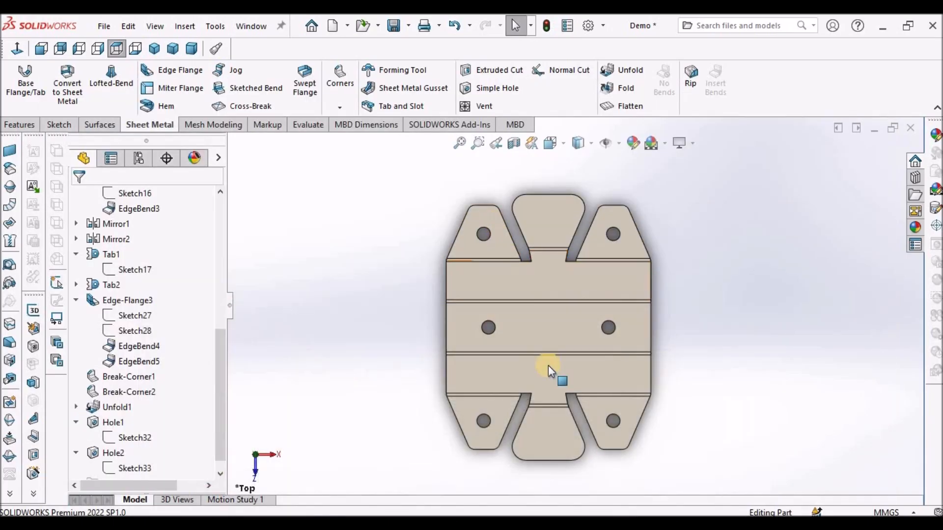
left_click(549, 324)
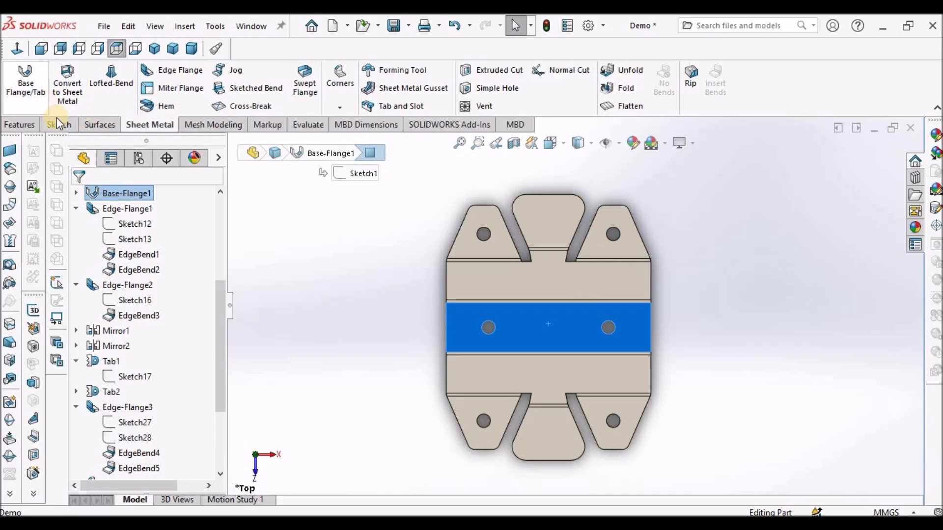
left_click(21, 91)
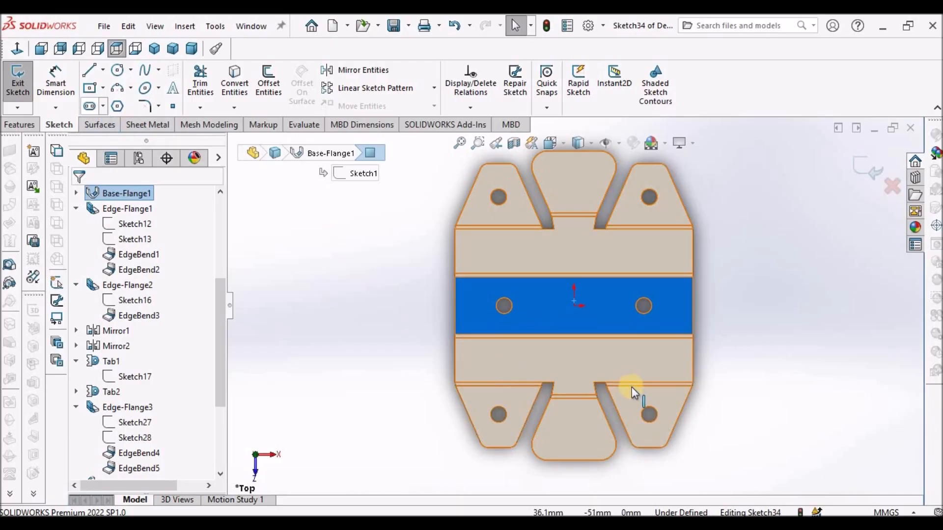
Draw a horizontal straight slot on the lower middle flange, about 17 mm between arc centers and about 12.5 mm wide
scroll(631, 387, "down", 2)
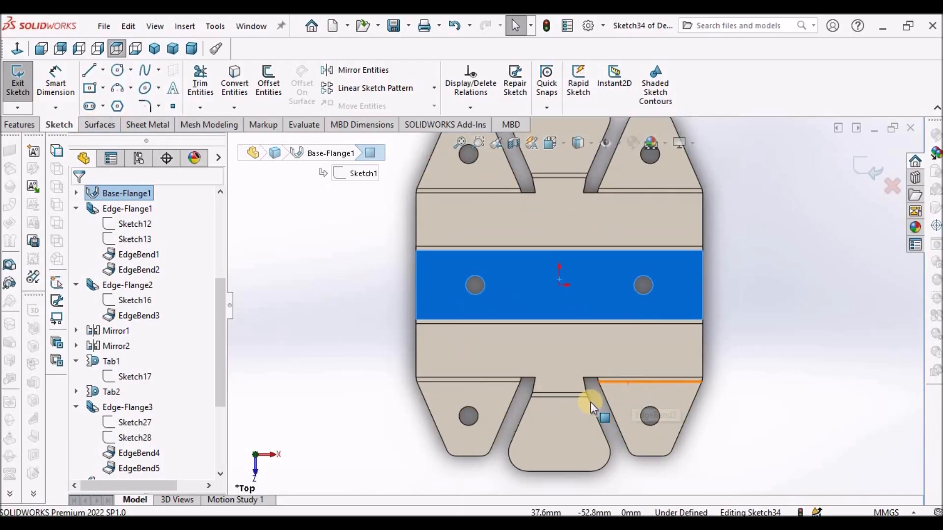
left_click(89, 110)
scroll(551, 432, "down", 3)
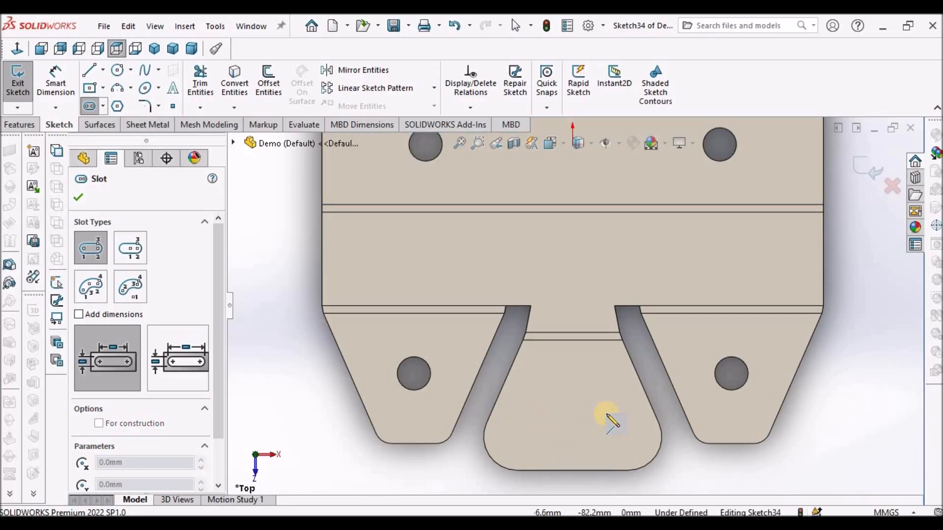
left_click(607, 419)
left_click(607, 399)
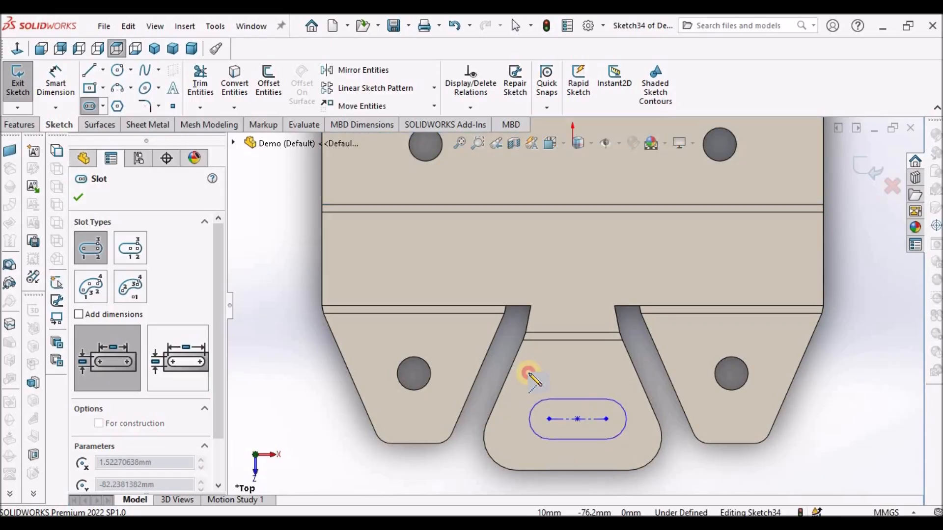
Dimension the slot's center 84 mm vertically below the origin
left_click(54, 82)
scroll(617, 234, "up", 5)
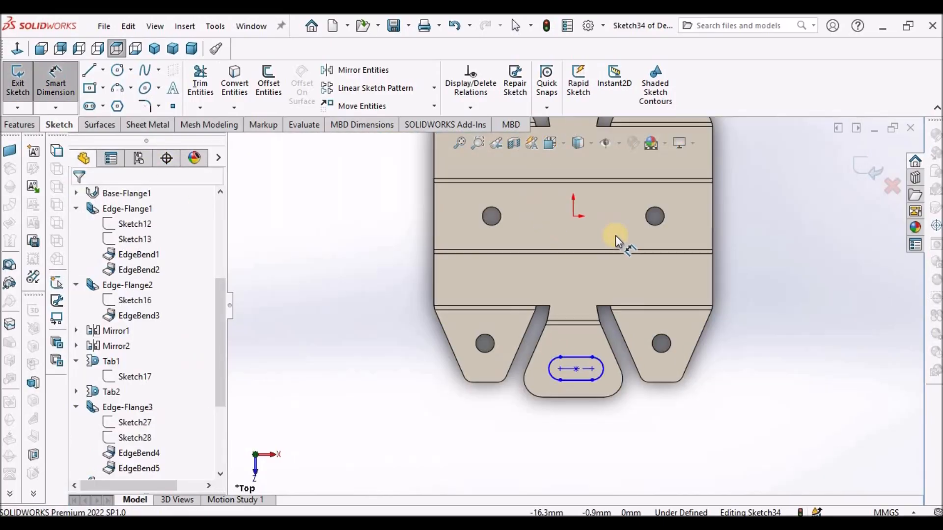
scroll(552, 269, "down", 2)
left_click(553, 270)
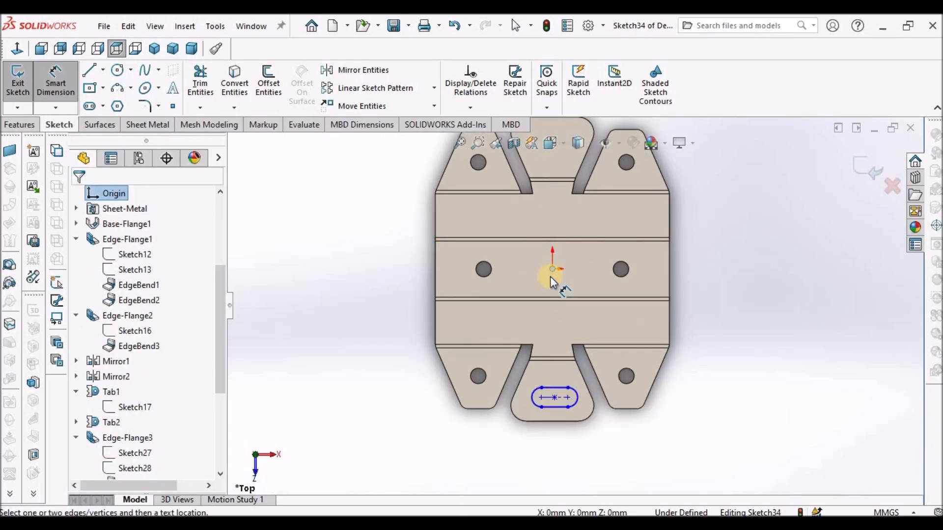
scroll(589, 389, "down", 3)
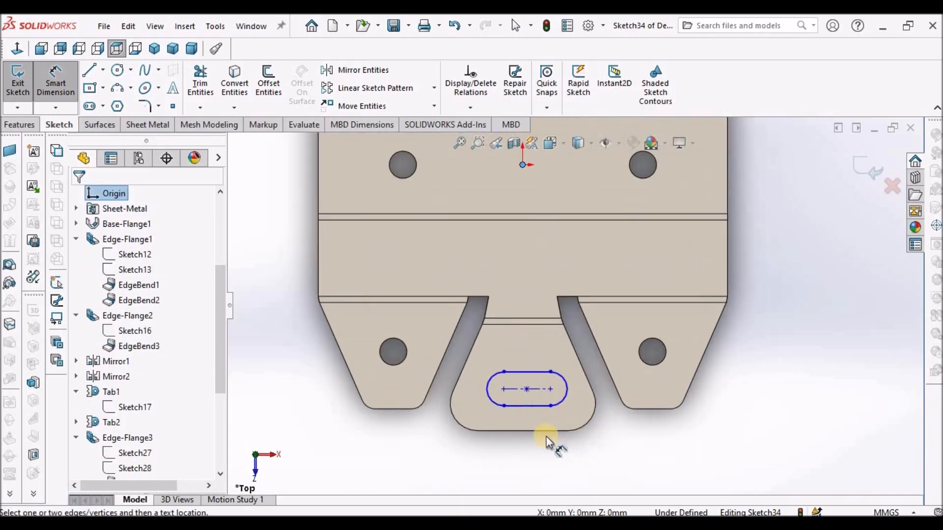
left_click(528, 390)
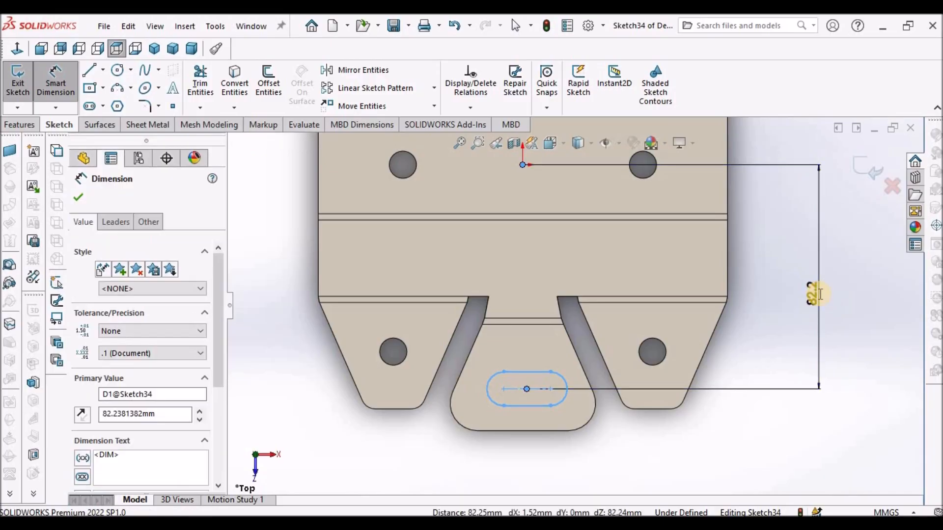
left_click(820, 295)
type("84")
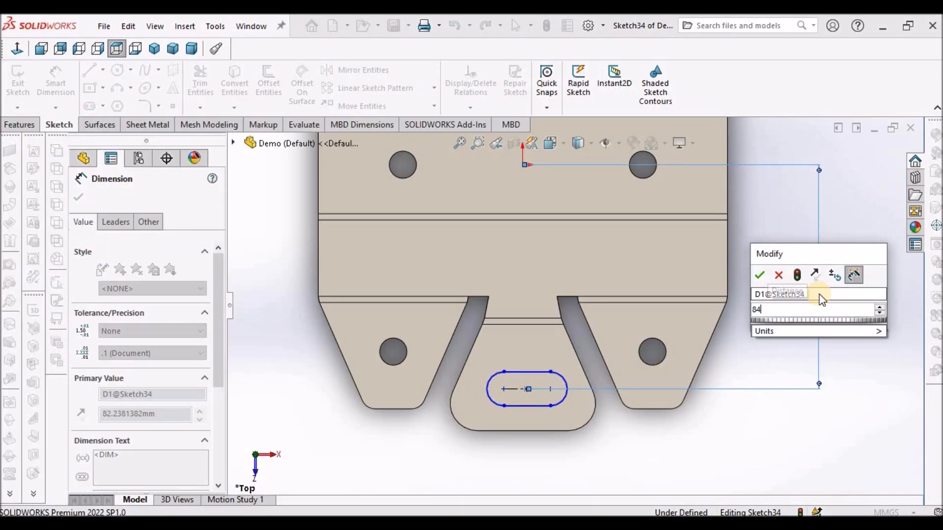
key("Return")
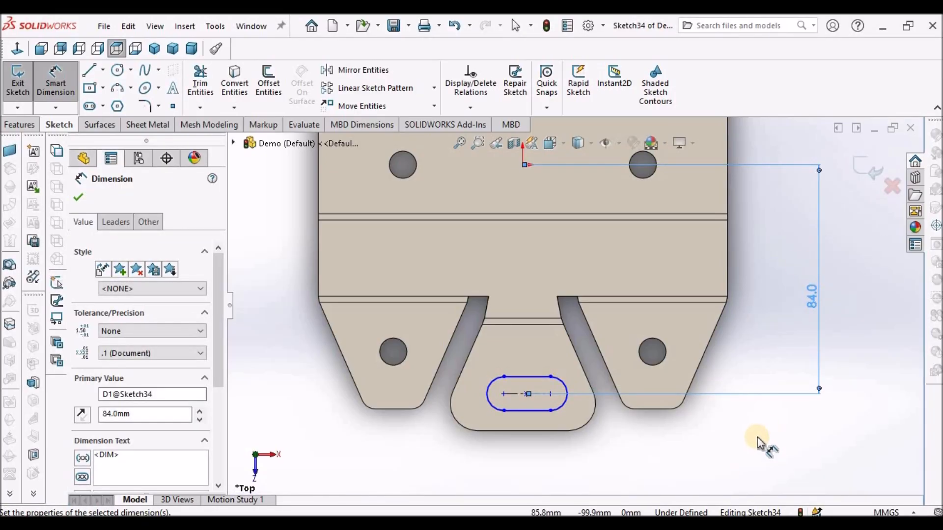
left_click(757, 437)
Set the distance between the slot's arc centers to 20 mm with a dimension below the flange
scroll(545, 385, "down", 2)
left_click(549, 367)
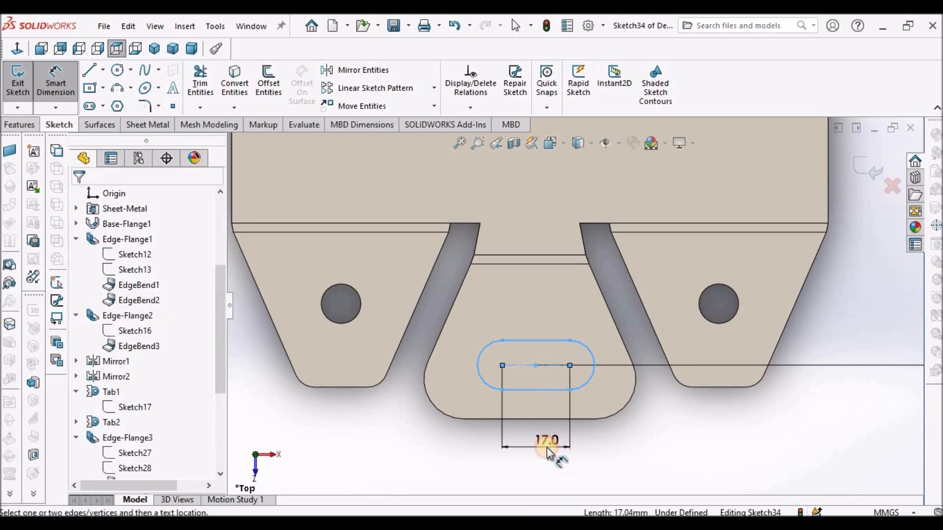
left_click(547, 447)
type("20")
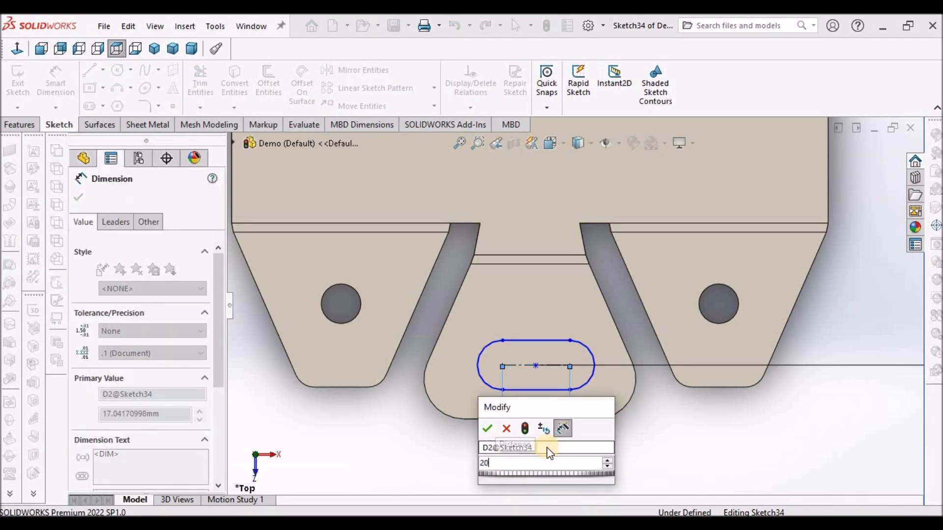
key("Return")
Dimension the slot's width between its two straight sides as 12 mm
left_click(540, 339)
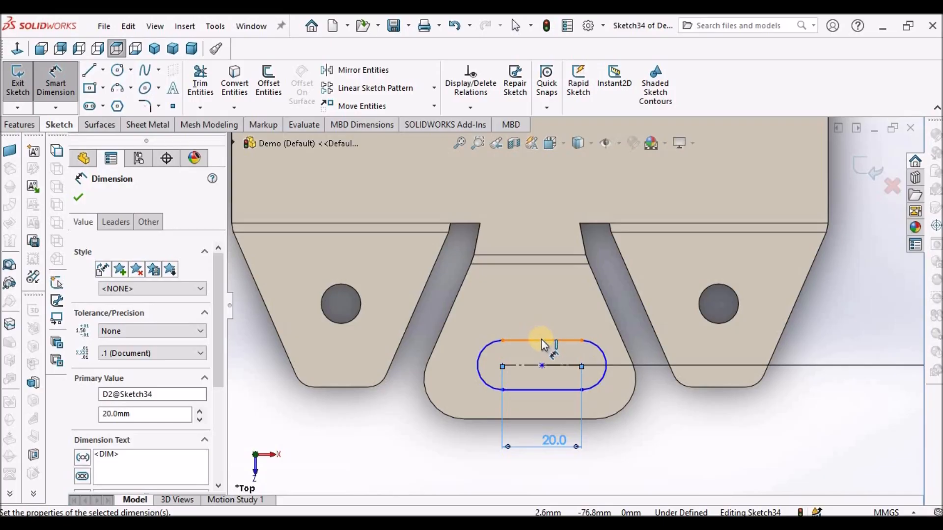
left_click(556, 390)
left_click(407, 405)
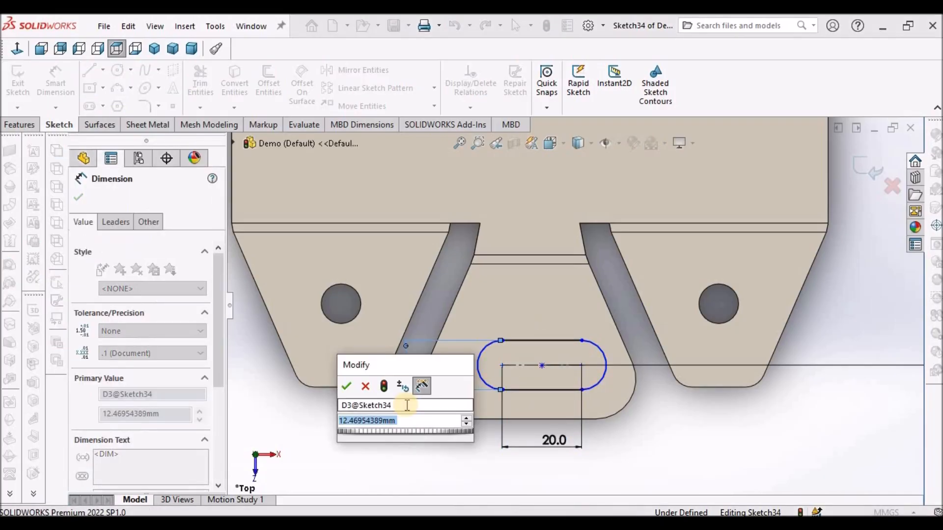
type("12")
key("Return")
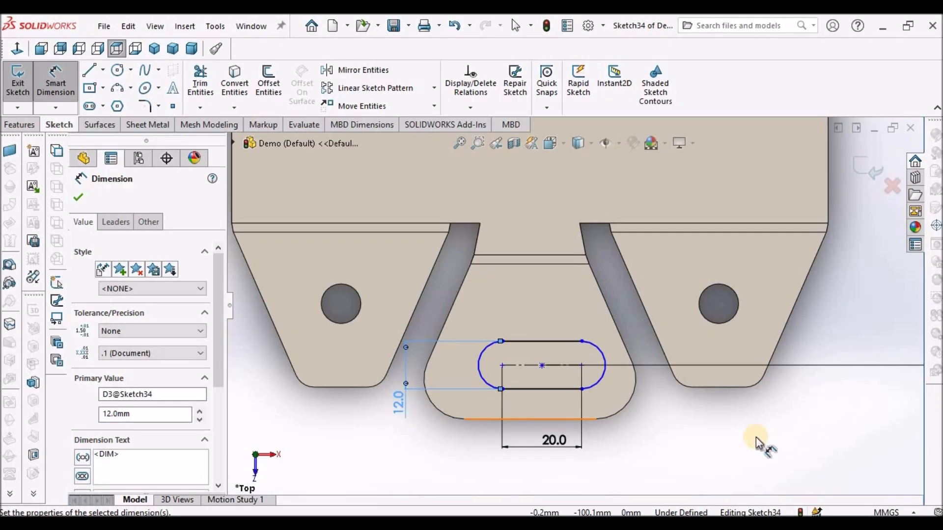
left_click(714, 428)
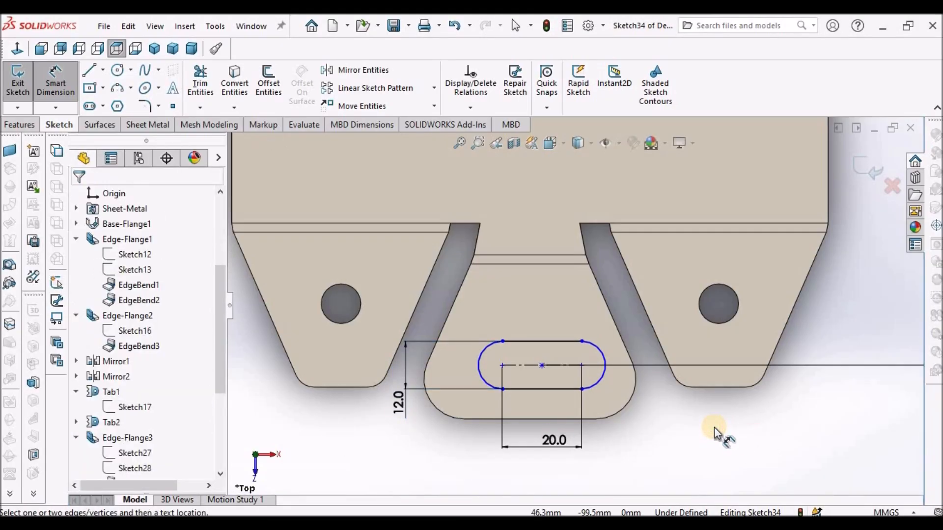
key("Escape")
Draw a centerline about 84 mm long from the origin to the slot's center point
scroll(700, 390, "up", 5)
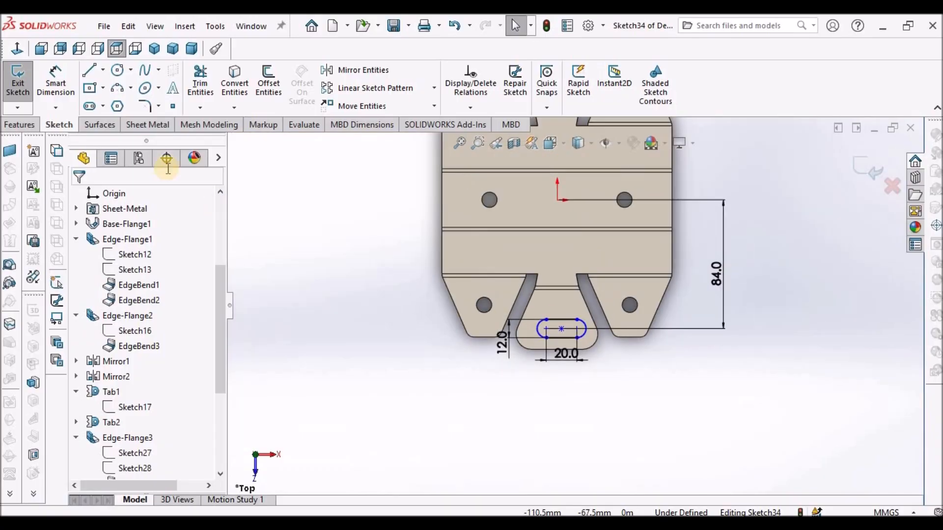
left_click(104, 71)
left_click(126, 109)
key("f")
left_click(564, 254)
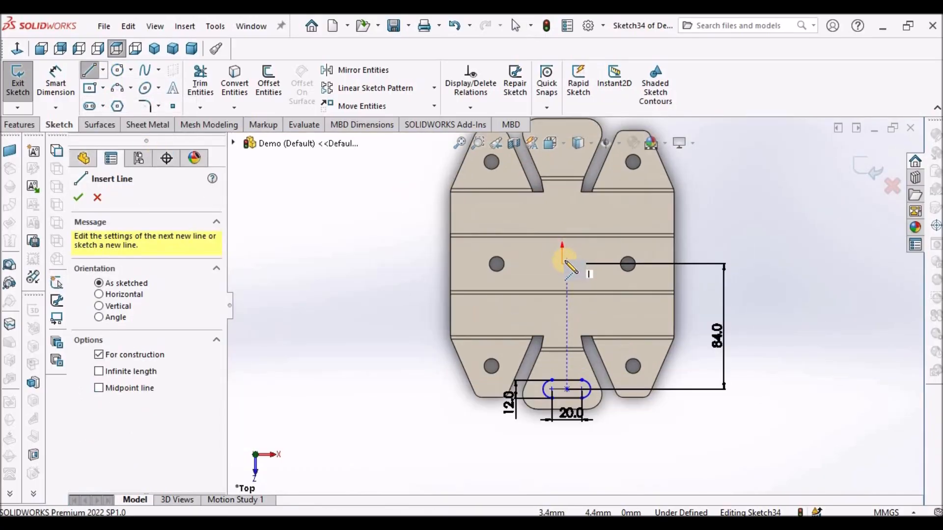
left_click(567, 361)
scroll(567, 362, "up", 2)
left_click(563, 390)
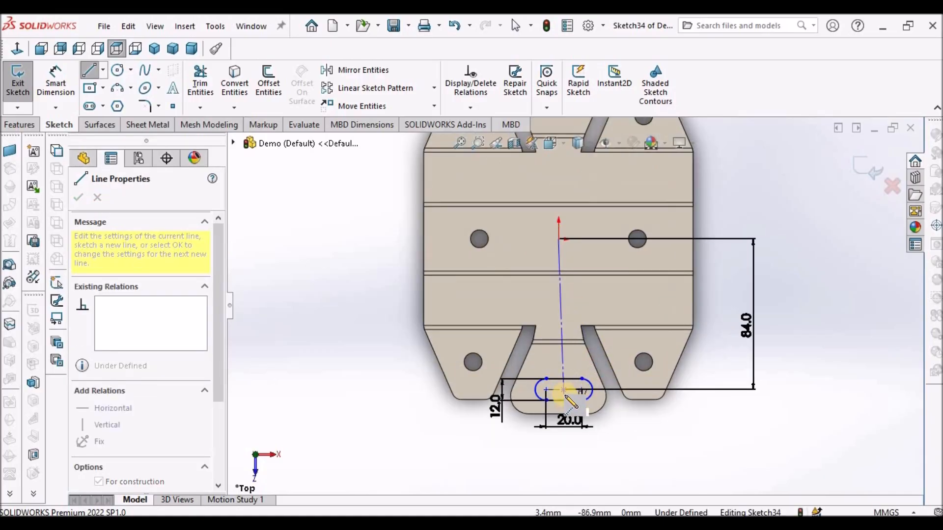
key("Escape")
Apply a vertical relation to the centerline between the origin and the slot's center
left_click(638, 414)
left_click(564, 299)
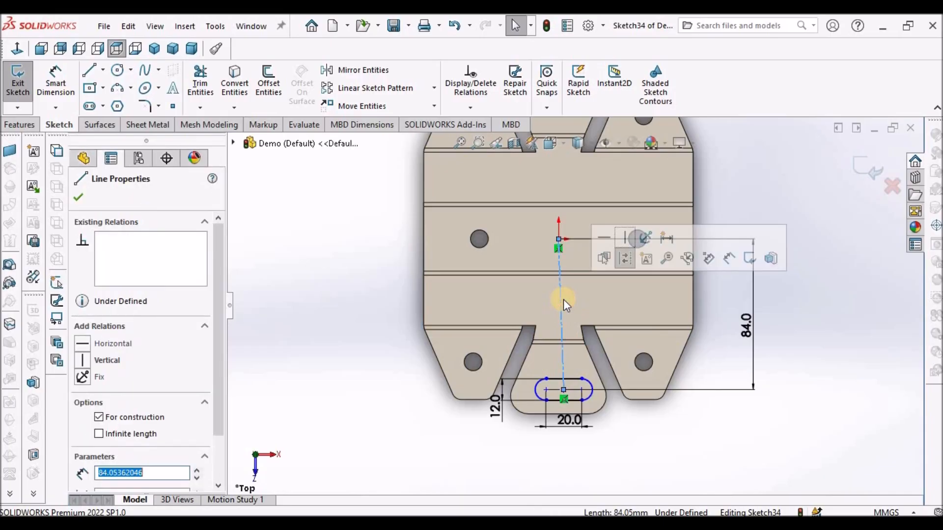
left_click(625, 240)
left_click(652, 440)
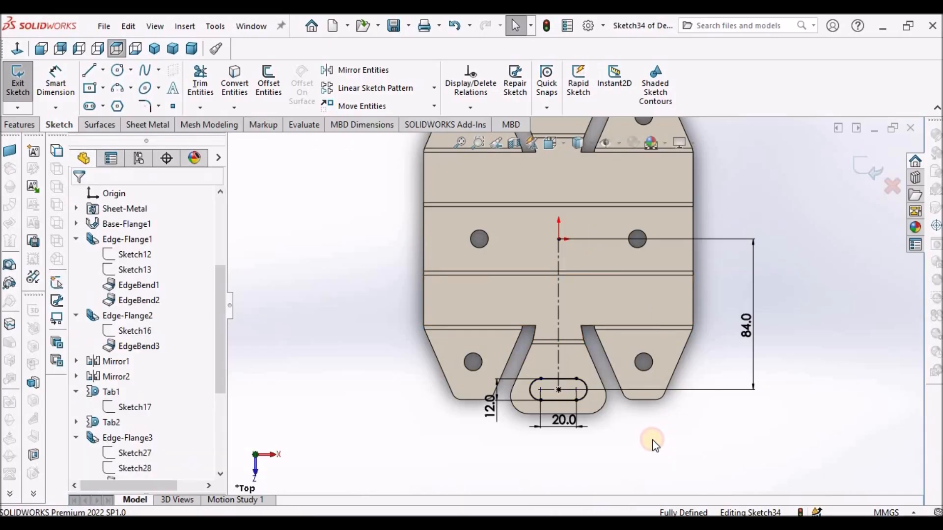
left_click(594, 399)
scroll(595, 399, "down", 3)
scroll(594, 397, "up", 5)
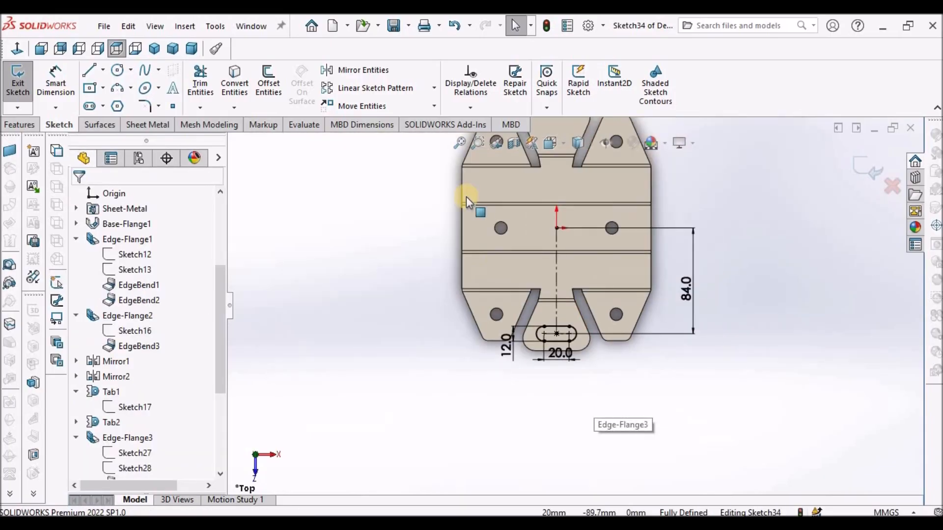
left_click(360, 74)
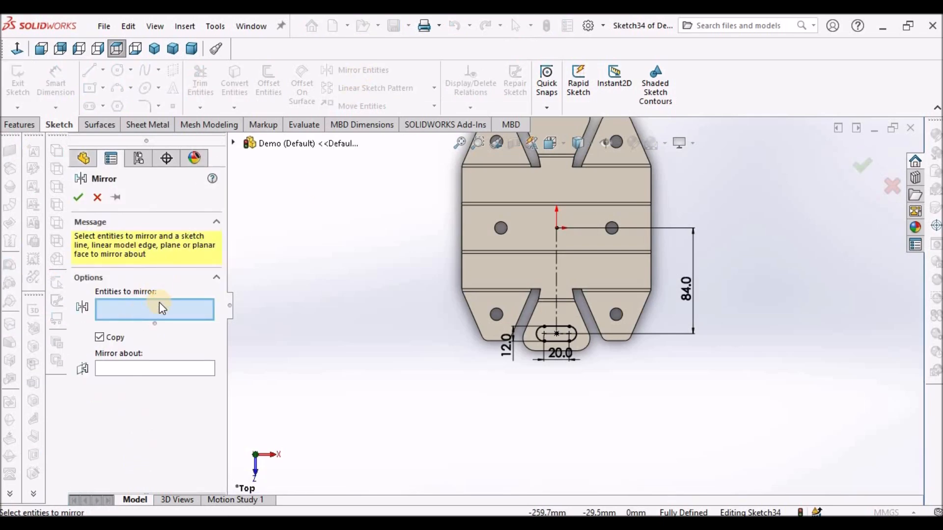
scroll(526, 320, "up", 3)
left_click_drag(488, 274, 617, 362)
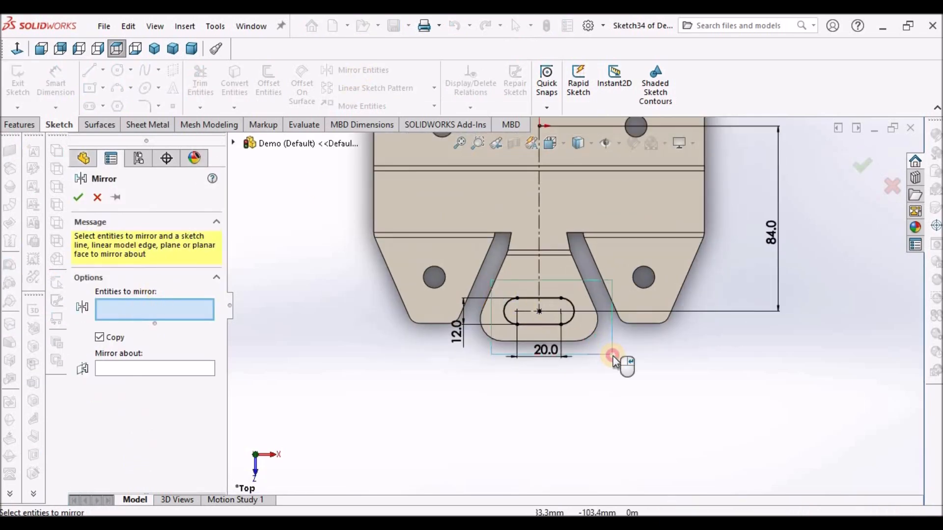
left_click(148, 370)
scroll(558, 313, "up", 3)
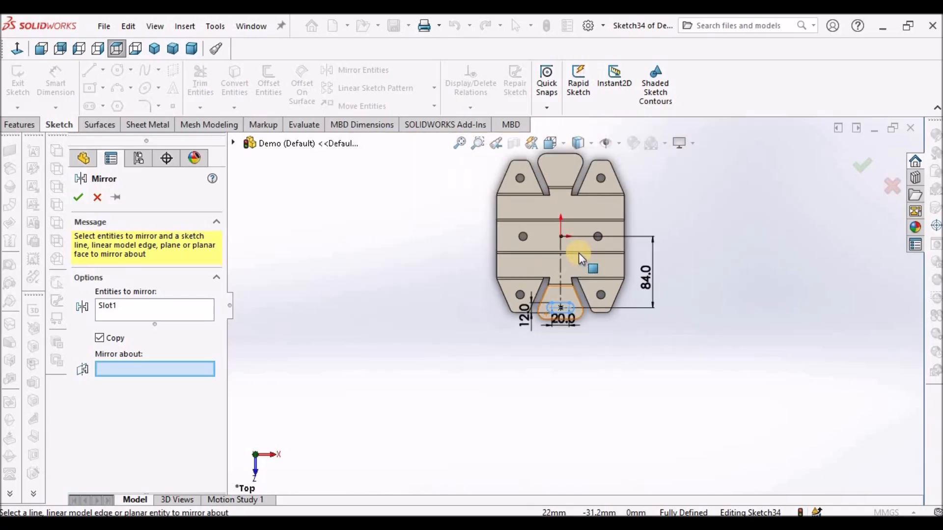
scroll(579, 253, "down", 6)
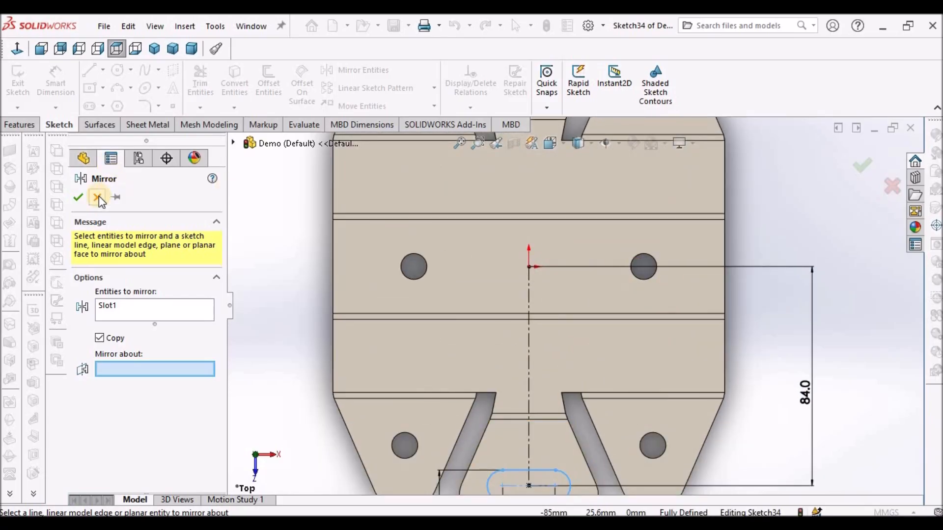
left_click(97, 197)
Draw a horizontal centerline from the origin to the left edge of the part
left_click(102, 70)
left_click(122, 102)
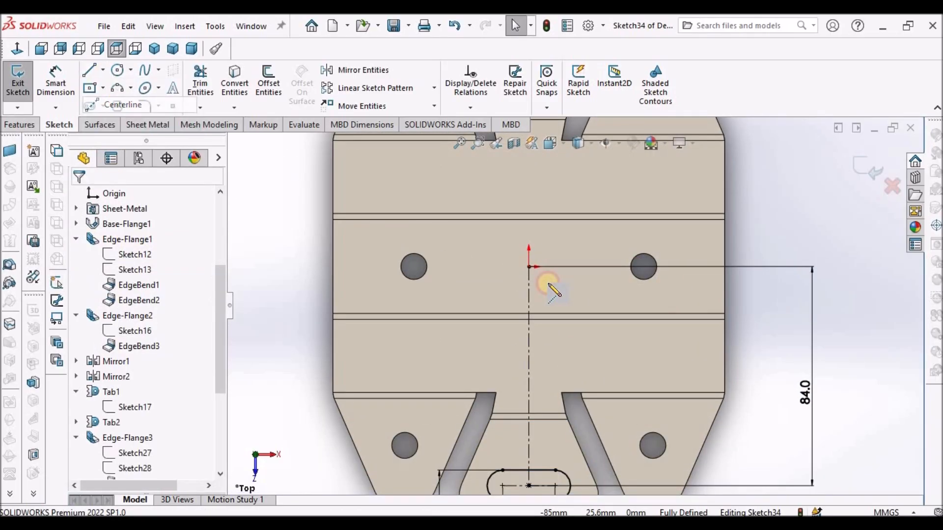
left_click(529, 267)
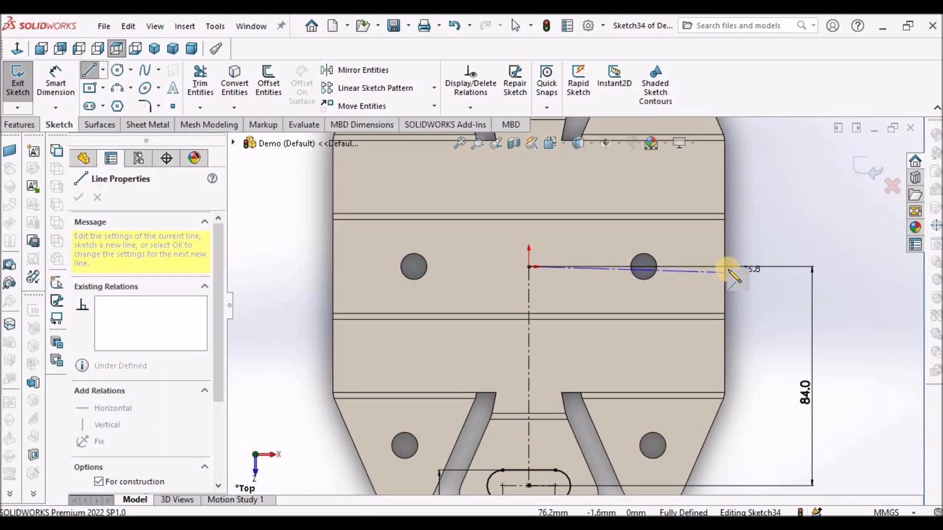
left_click(333, 266)
right_click(280, 219)
left_click(311, 230)
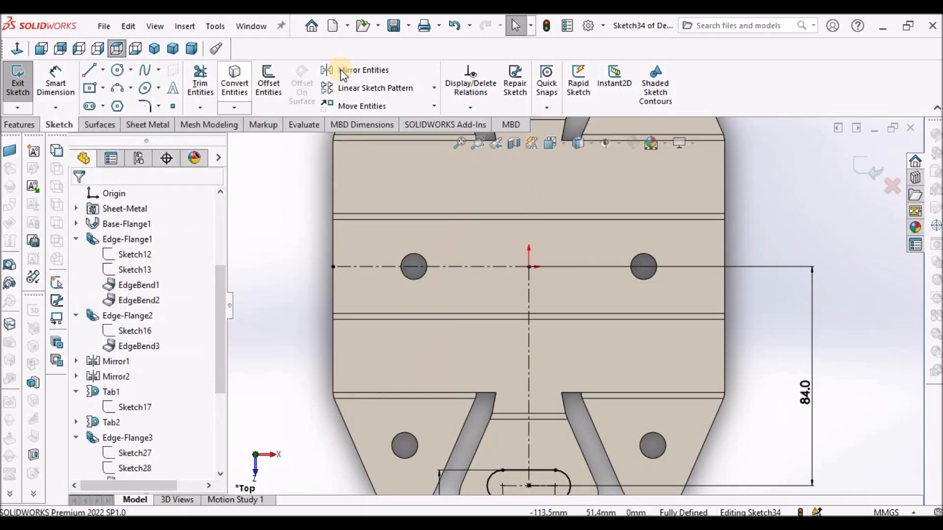
Mirror the slot about the horizontal centerline onto the upper middle flange, keeping the original
left_click(349, 70)
scroll(606, 455, "up", 3)
scroll(506, 338, "down", 4)
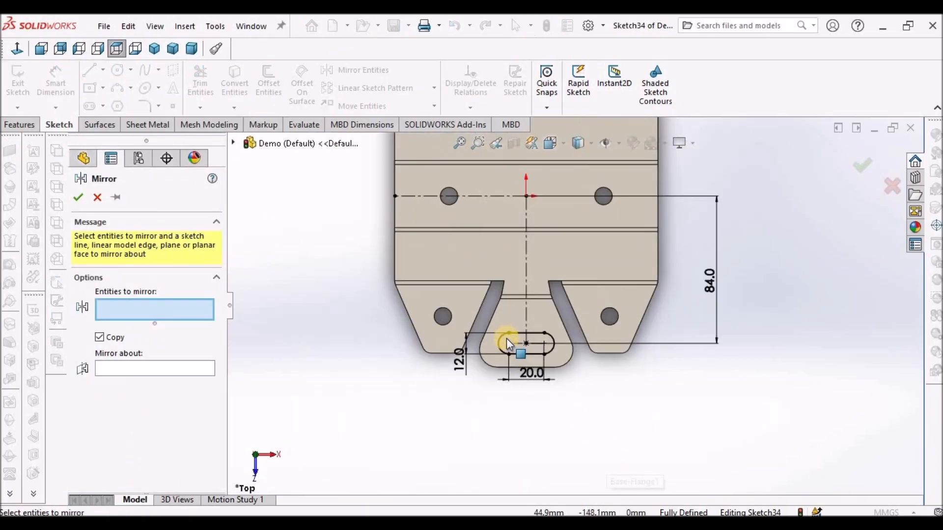
left_click_drag(444, 361, 564, 296)
left_click(172, 370)
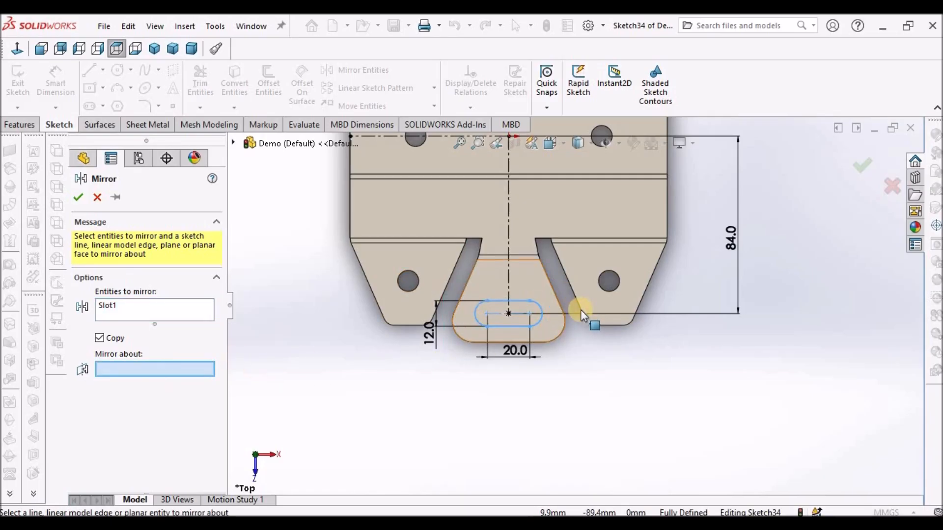
scroll(580, 310, "up", 5)
scroll(543, 270, "down", 3)
left_click(552, 256)
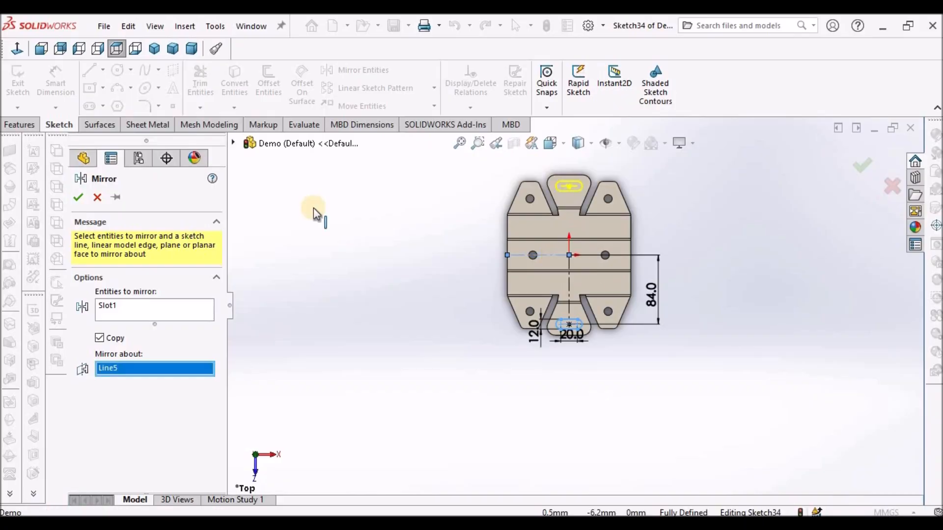
left_click(79, 197)
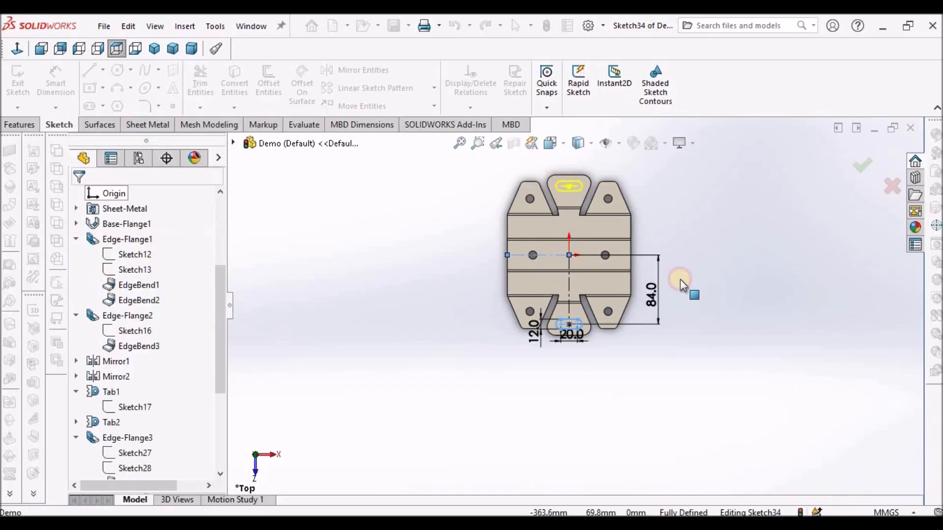
Cut both slots through the middle flanges with an Extruded Cut linked to the sheet thickness, keeping the normal cut option
left_click(149, 125)
left_click(481, 74)
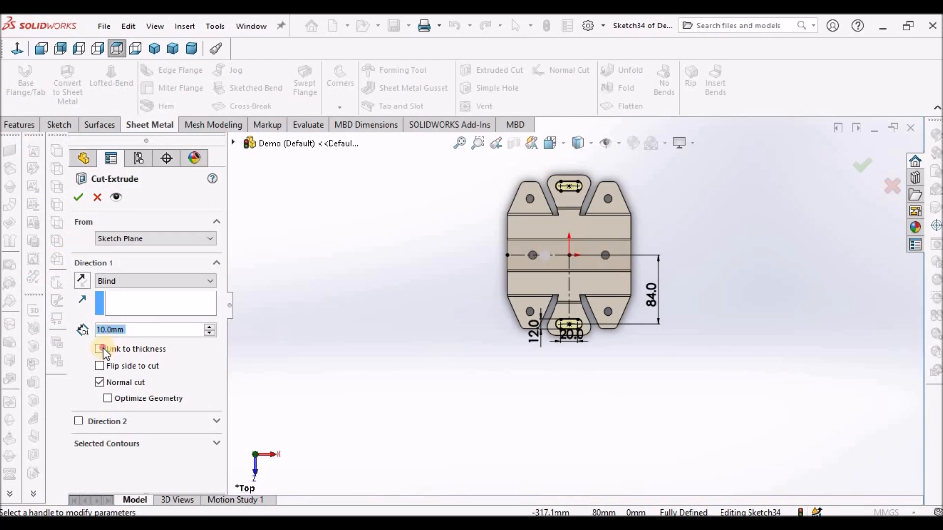
left_click(101, 349)
right_click(717, 237)
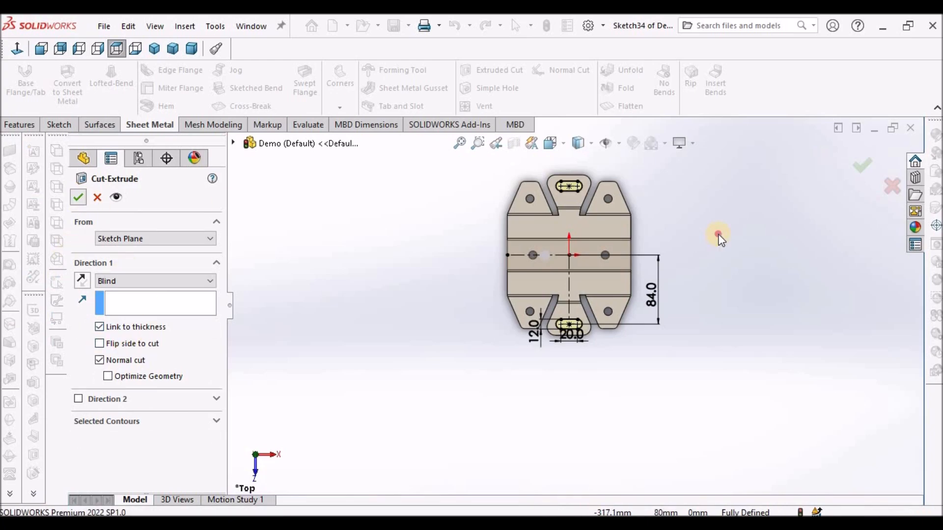
Fold the part back by collecting all bends, with the central face containing two holes kept fixed
left_click(192, 48)
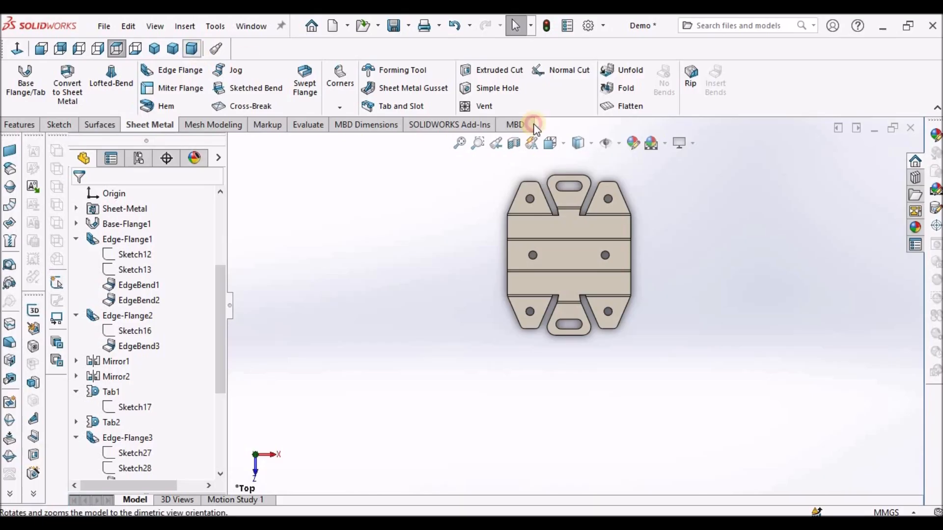
middle_click_drag(721, 216, 692, 294)
scroll(692, 289, "up", 3)
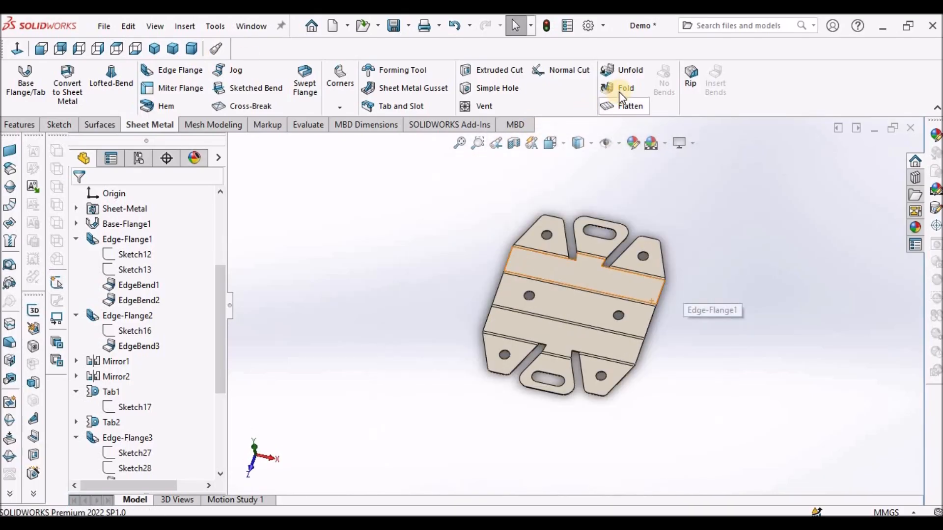
left_click(630, 90)
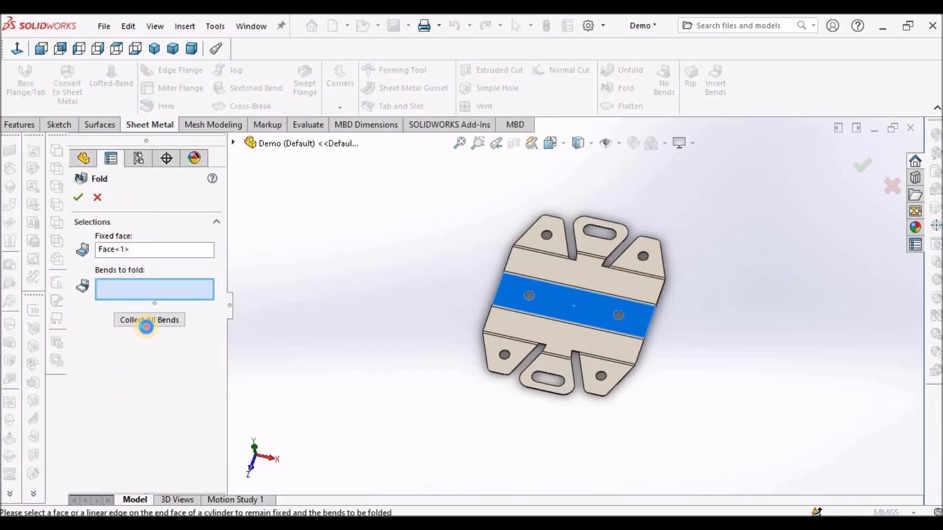
left_click(146, 326)
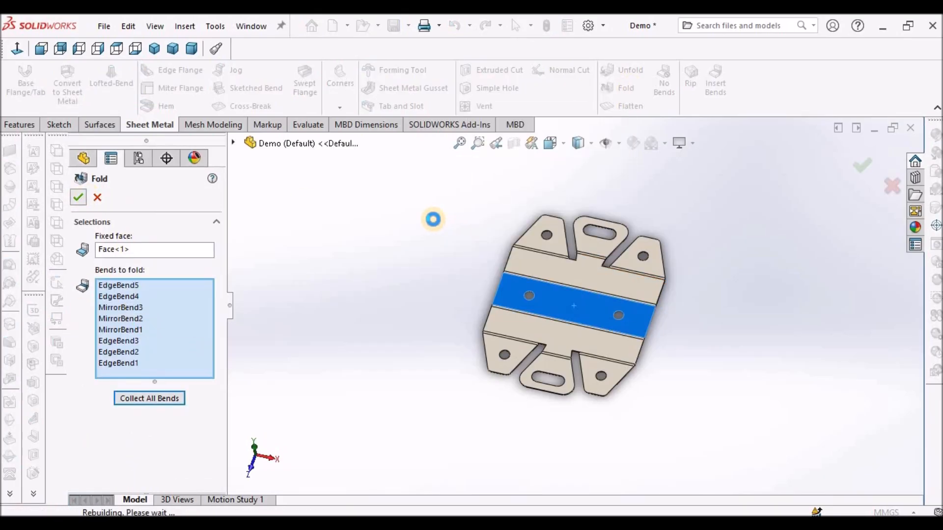
Show the folded bracket in isometric view and save the part
middle_click_drag(530, 231, 472, 304)
scroll(545, 282, "down", 3)
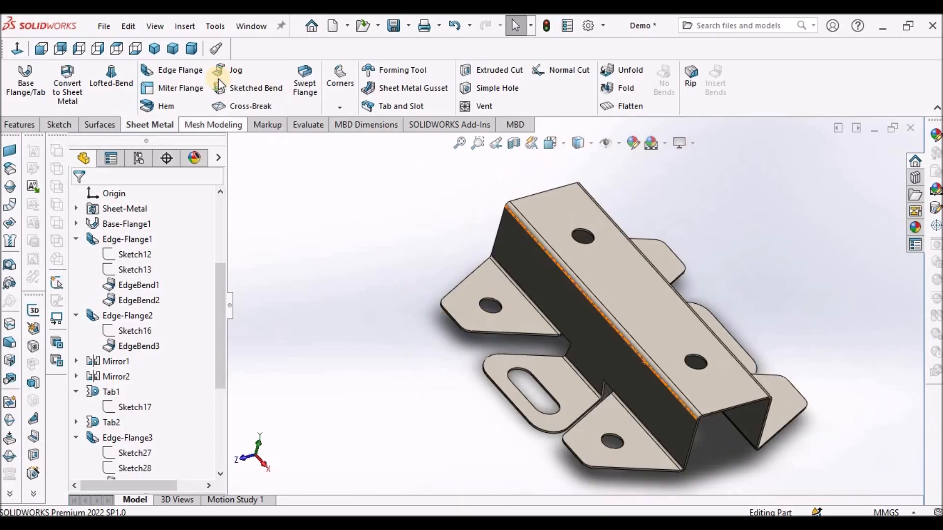
left_click(155, 48)
left_click(393, 25)
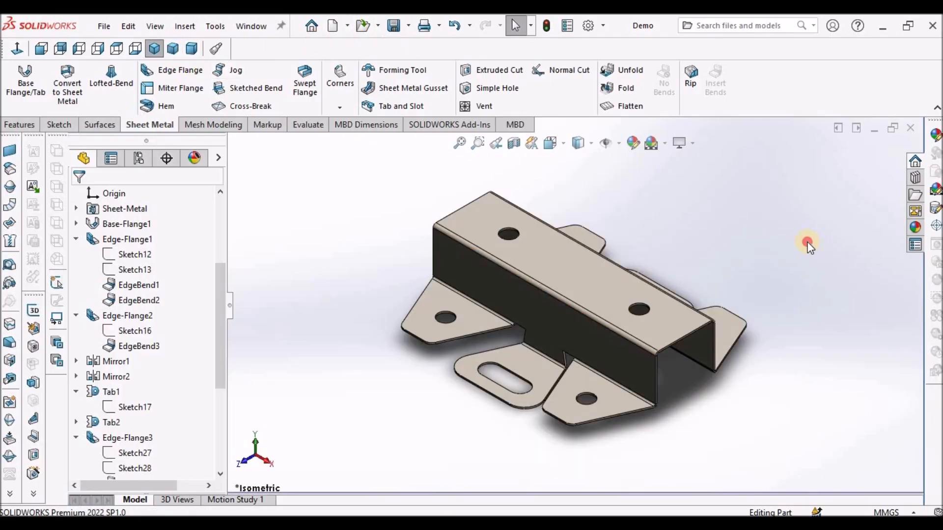
Flatten the bracket and examine its flat pattern from the top view
middle_click_drag(806, 244, 733, 257)
left_click(628, 102)
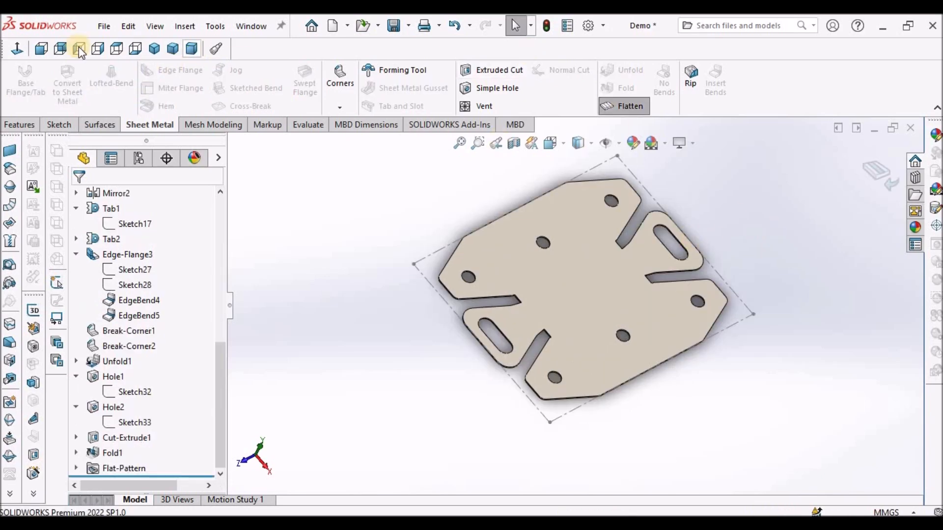
left_click(116, 49)
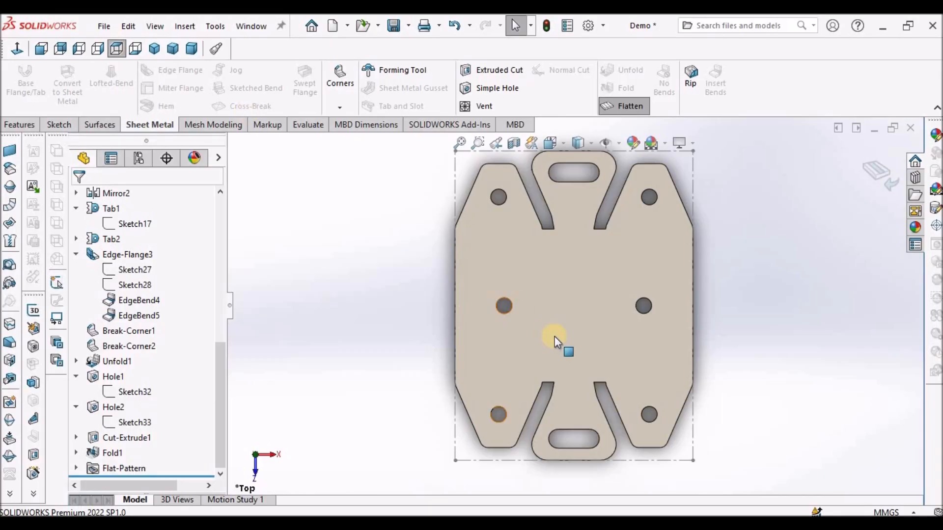
scroll(754, 319, "up", 5)
middle_click_drag(722, 316, 592, 207)
Exit the flattened state and inspect the folded bracket from isometric and underneath
left_click(614, 103)
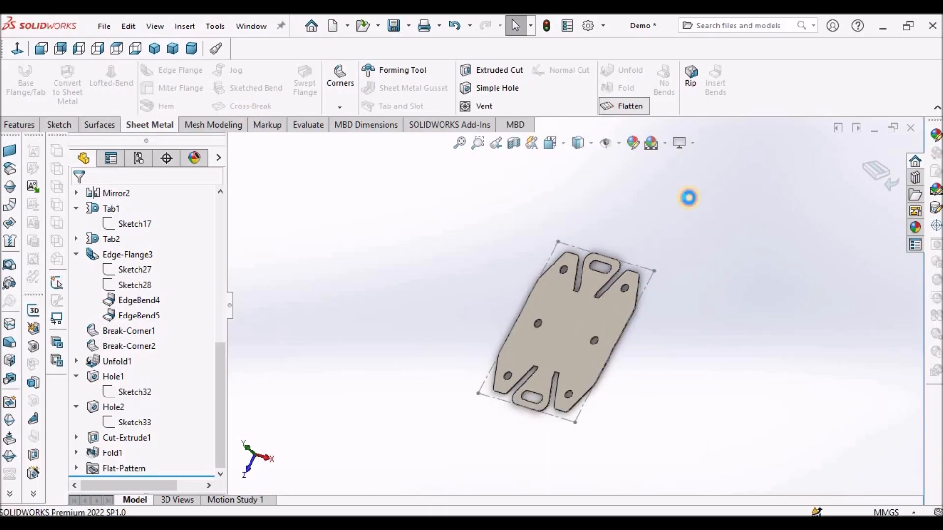
left_click(153, 49)
middle_click_drag(760, 280, 607, 100)
middle_click_drag(599, 164, 664, 181)
scroll(673, 321, "up", 4)
left_click(354, 523)
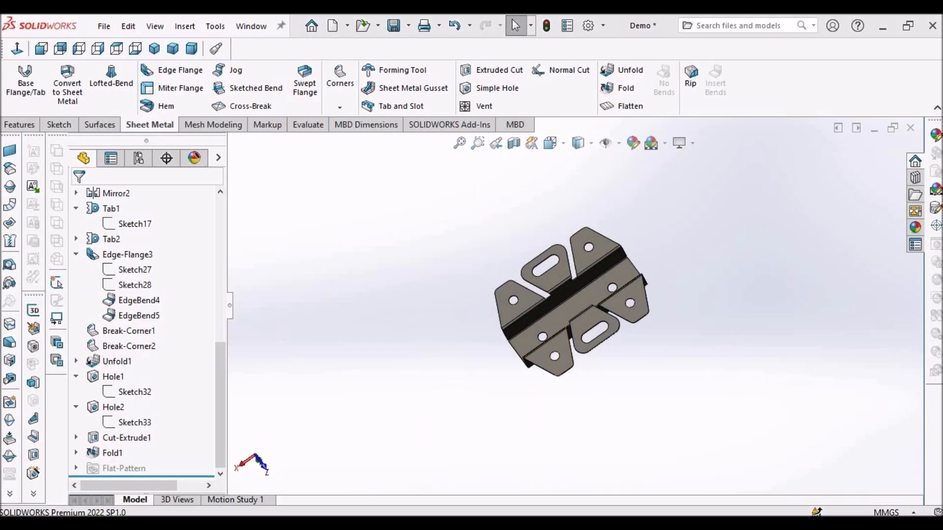